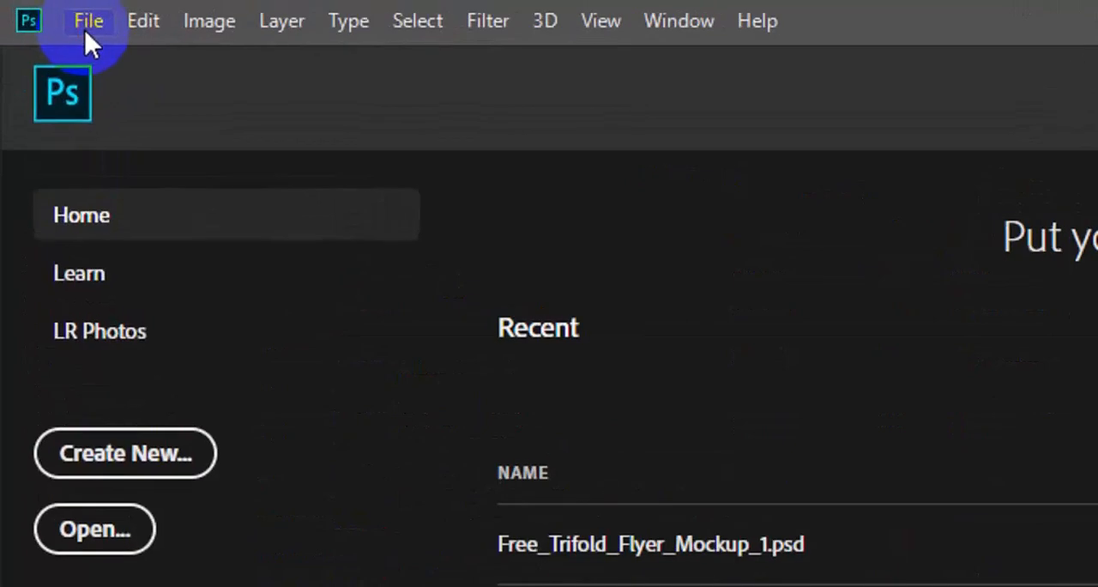
Step: Start a new document and name it "Corporate brochure Design"
{"action": "left_click", "coordinate": [86, 31]}
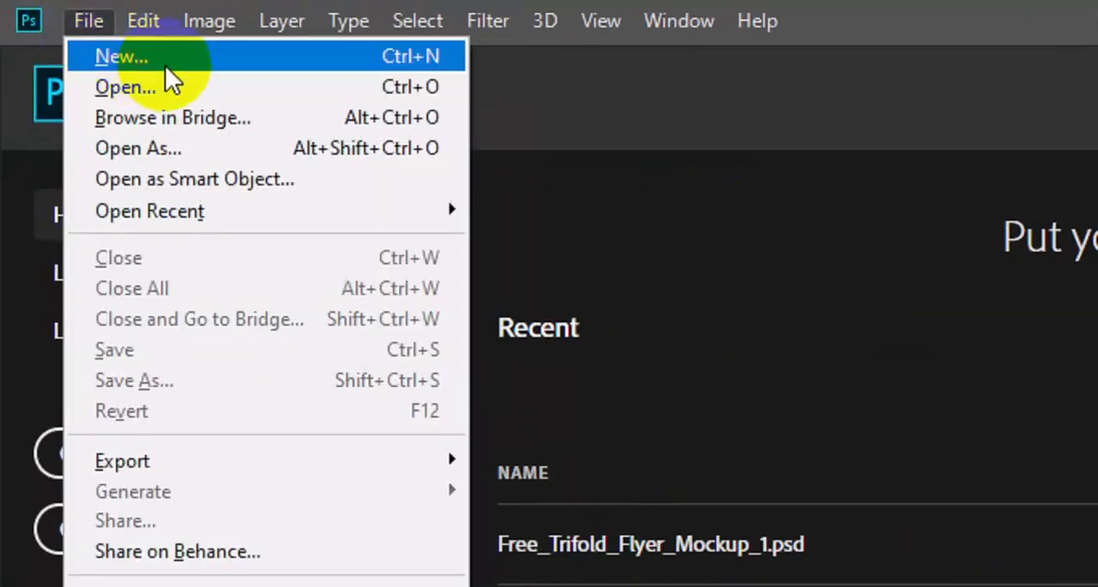
{"action": "left_click", "coordinate": [165, 65]}
{"action": "left_click", "coordinate": [556, 308]}
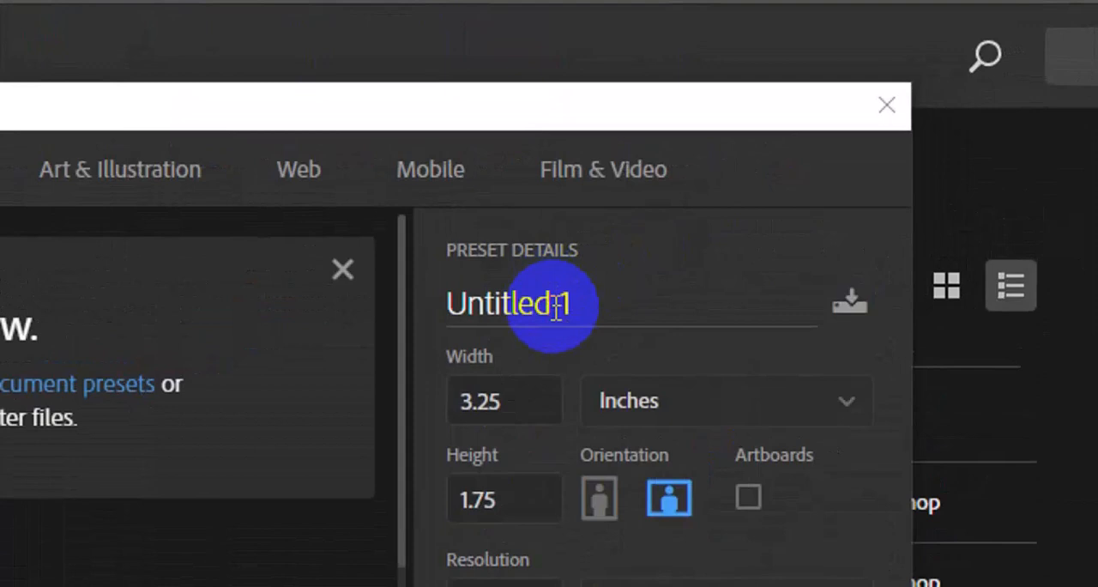
{"action": "type", "text": "Cp"}
{"action": "key", "text": "BackSpace"}
{"action": "type", "text": "orporate brochure Design"}
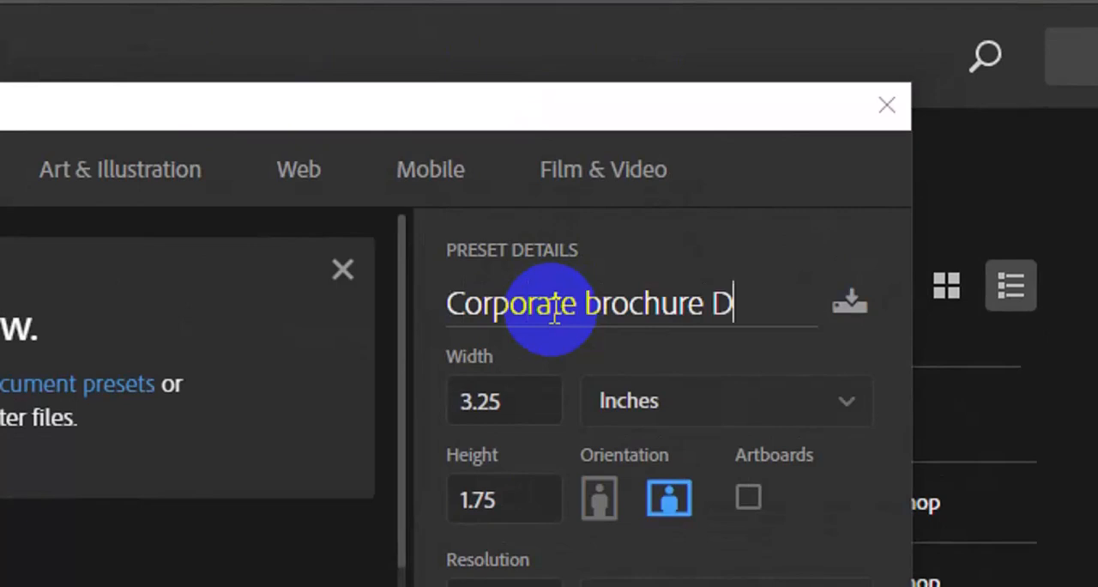
Step: Set the document size to 11.691 inches wide and 8.267 inches high, and create it
{"action": "left_click", "coordinate": [542, 401]}
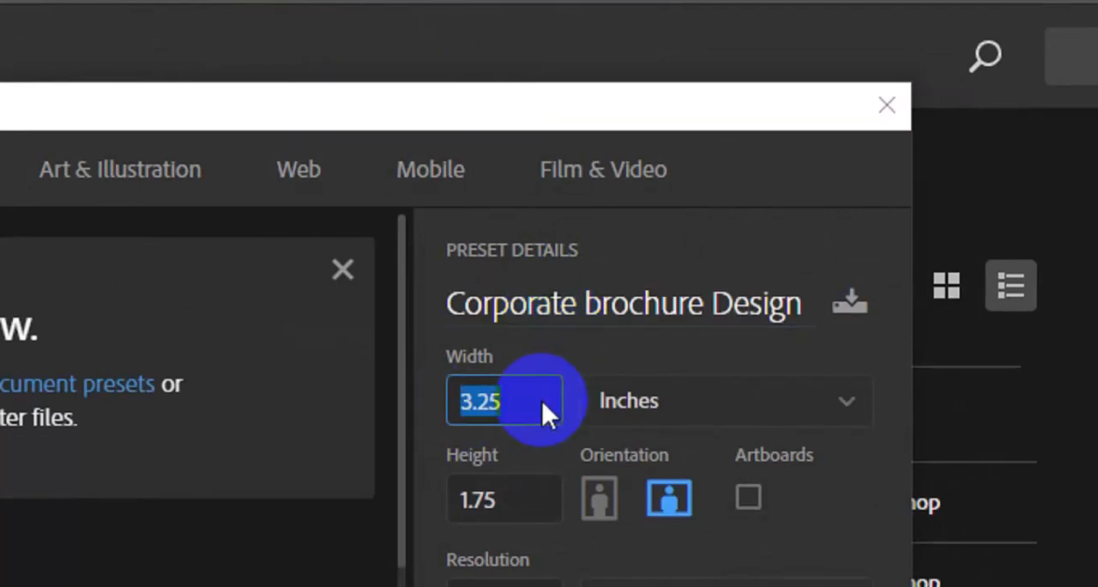
{"action": "key", "text": "BackSpace"}
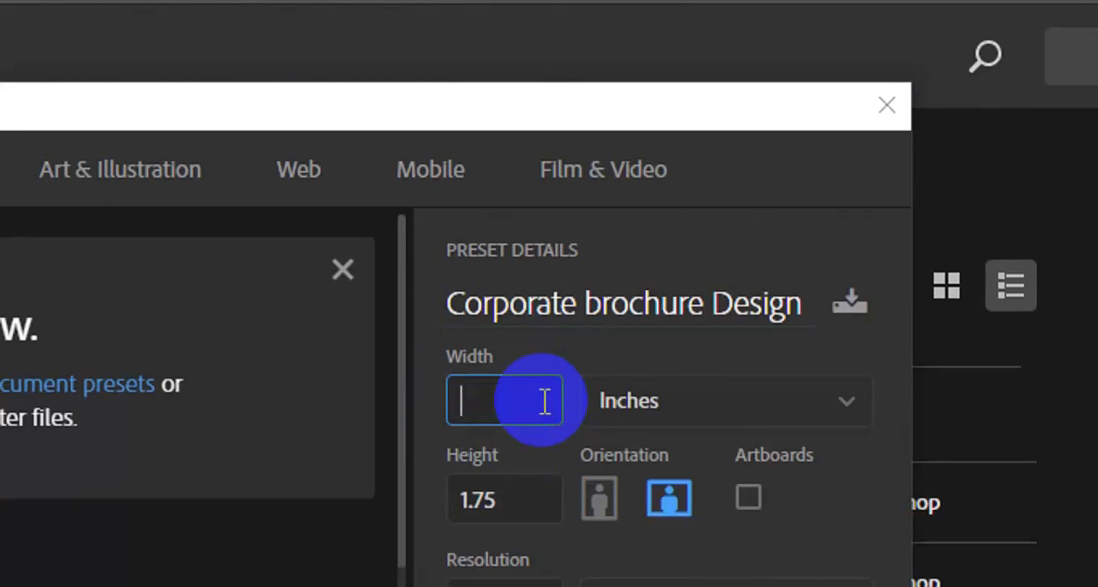
{"action": "type", "text": "11.691"}
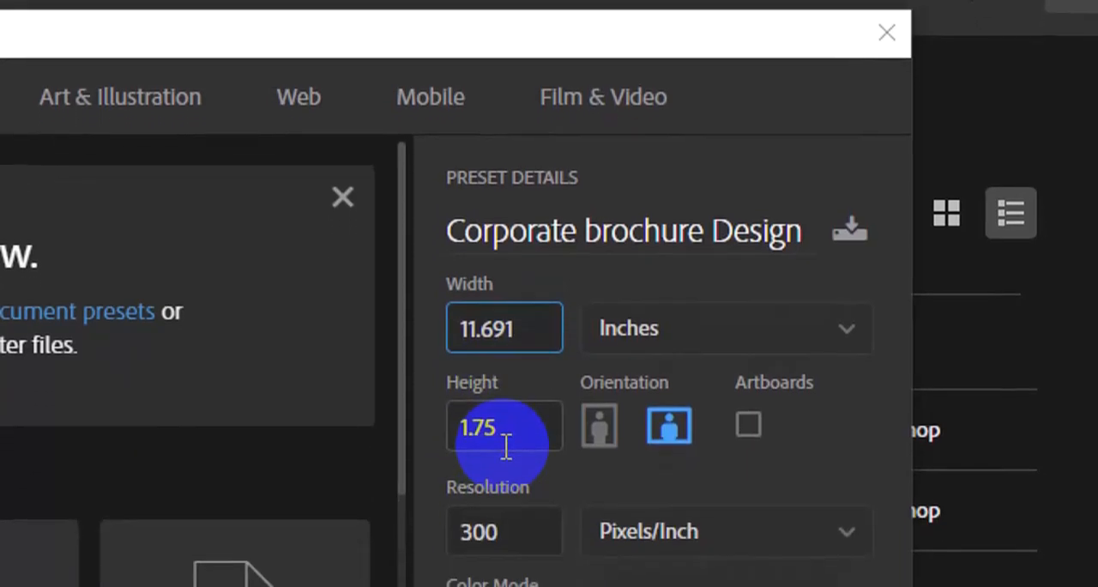
{"action": "left_click", "coordinate": [505, 463]}
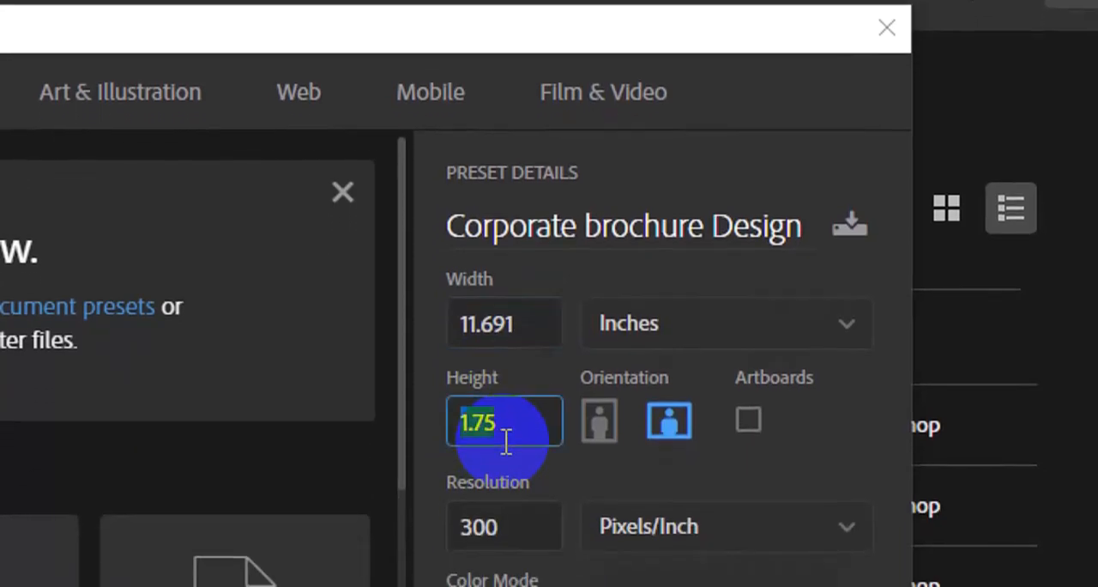
{"action": "key", "text": "BackSpace"}
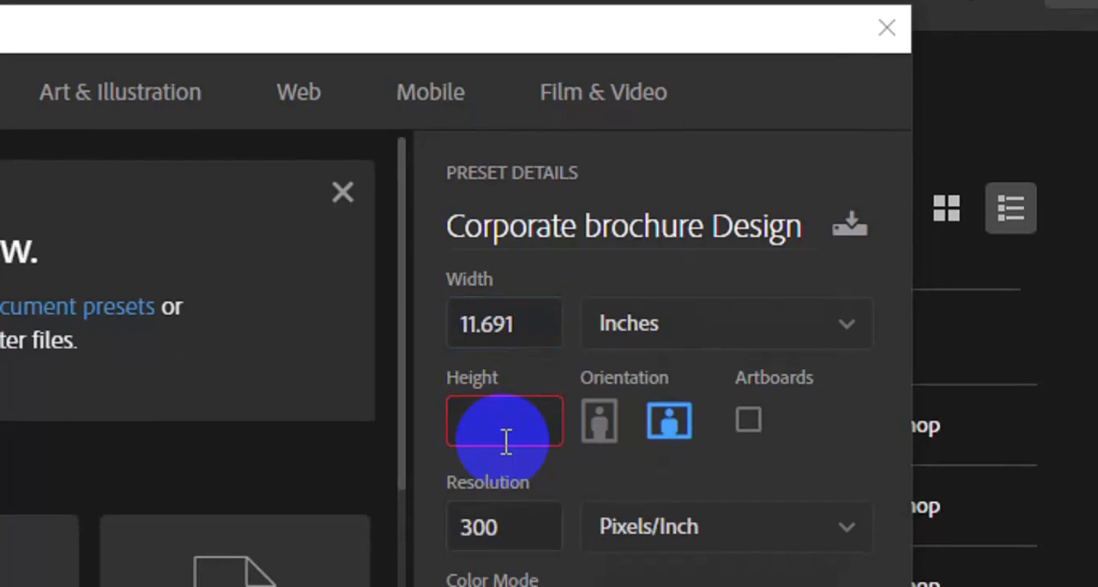
{"action": "type", "text": "8.267"}
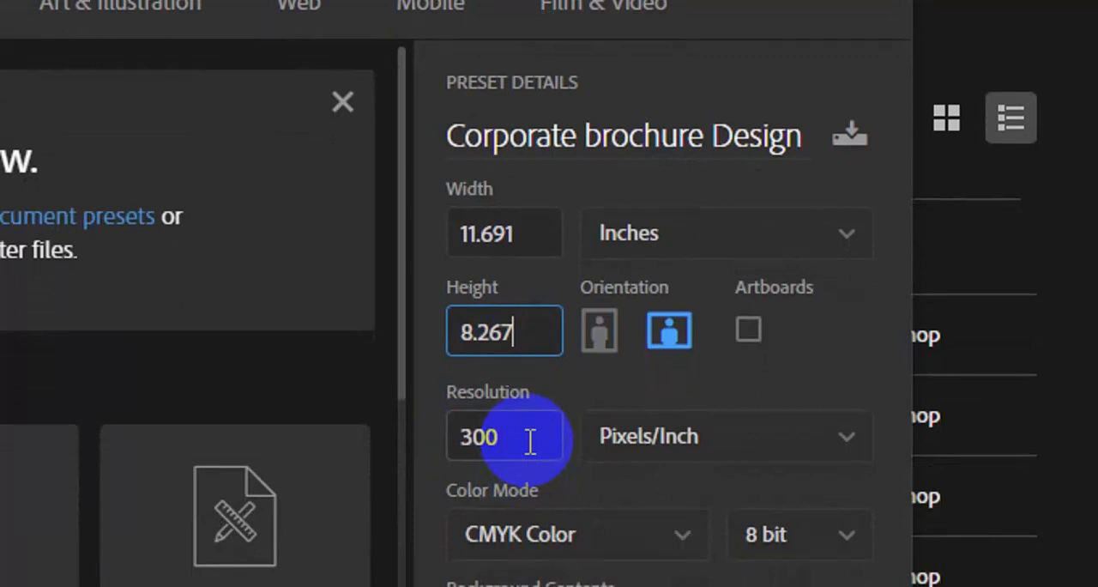
{"action": "key", "text": "Tab"}
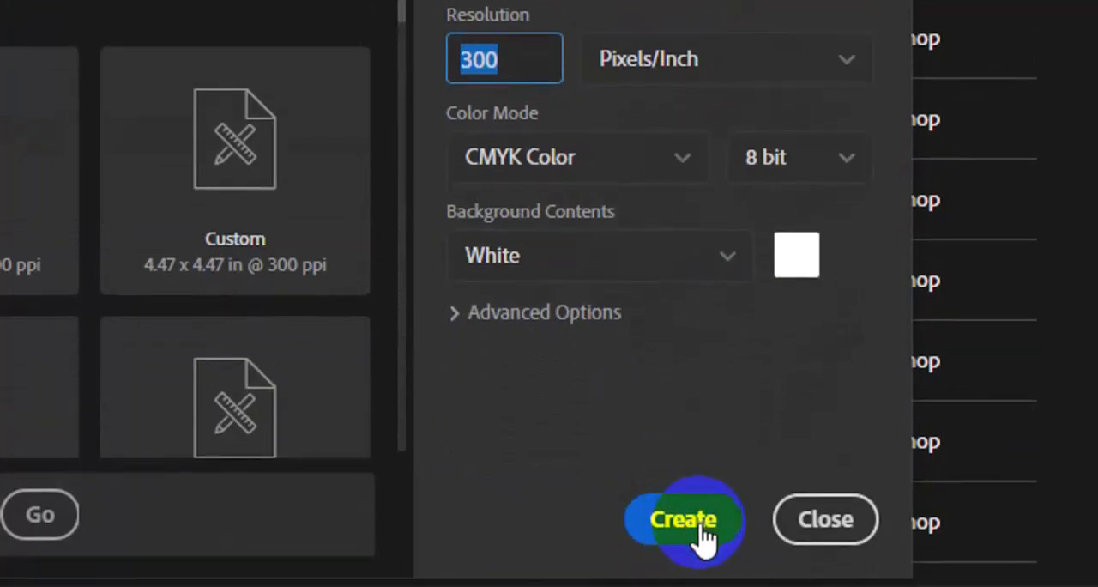
{"action": "left_click", "coordinate": [684, 519]}
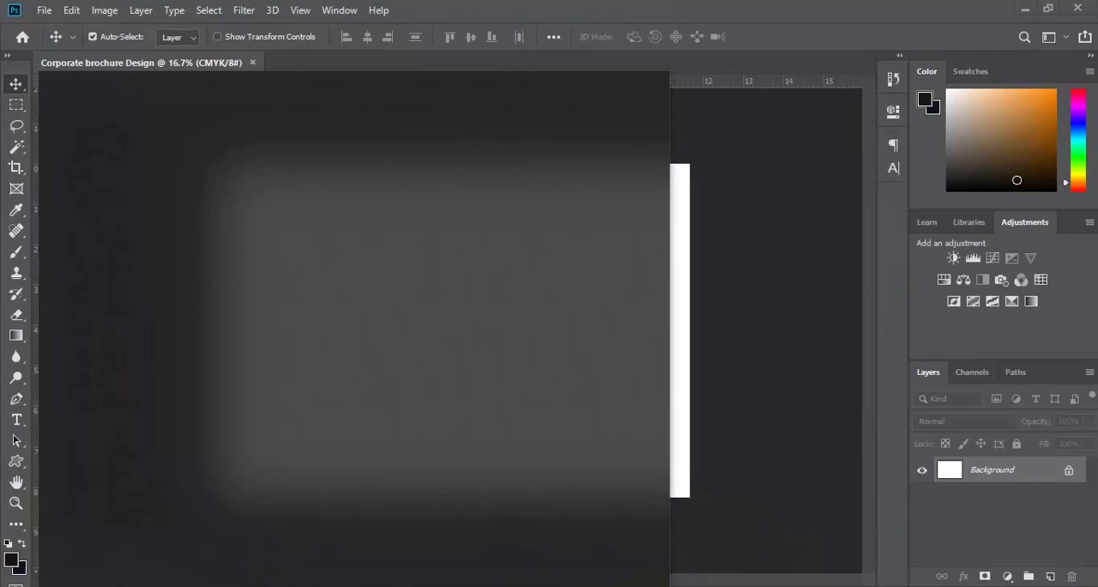
Step: Switch to the Windows Calculator, divide 11.691 by 3 to get the panel width, and minimize it
{"action": "type", "text": "calculat"}
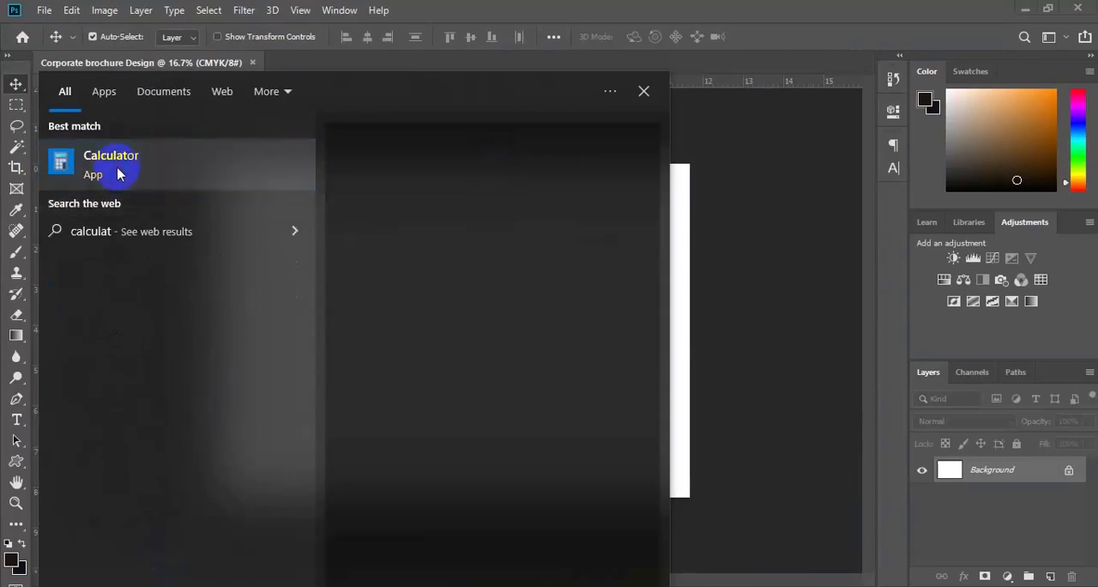
{"action": "left_click", "coordinate": [118, 174]}
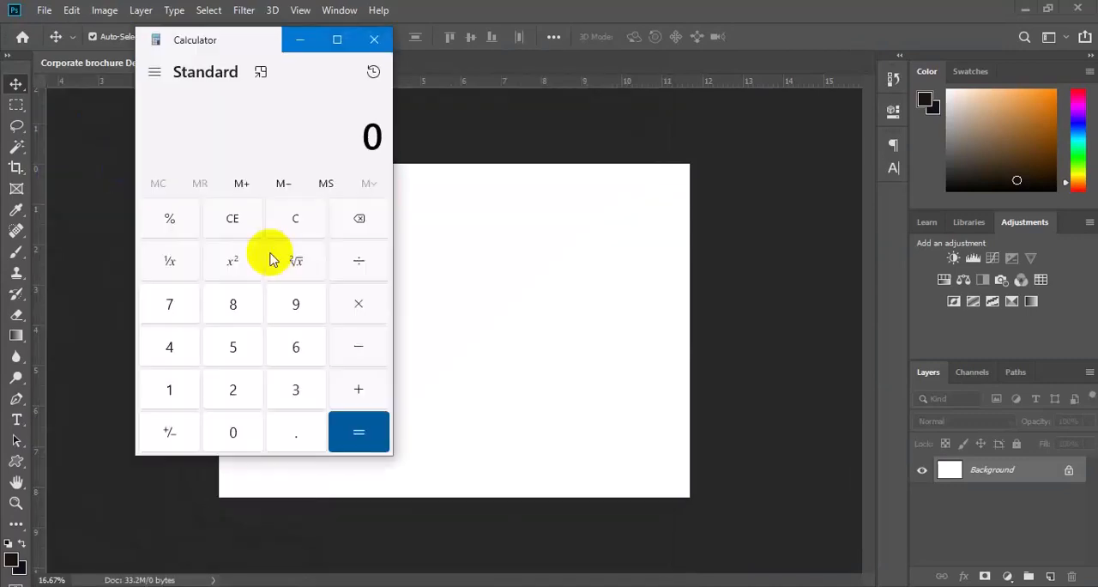
{"action": "double_click", "coordinate": [180, 392]}
{"action": "left_click", "coordinate": [287, 428]}
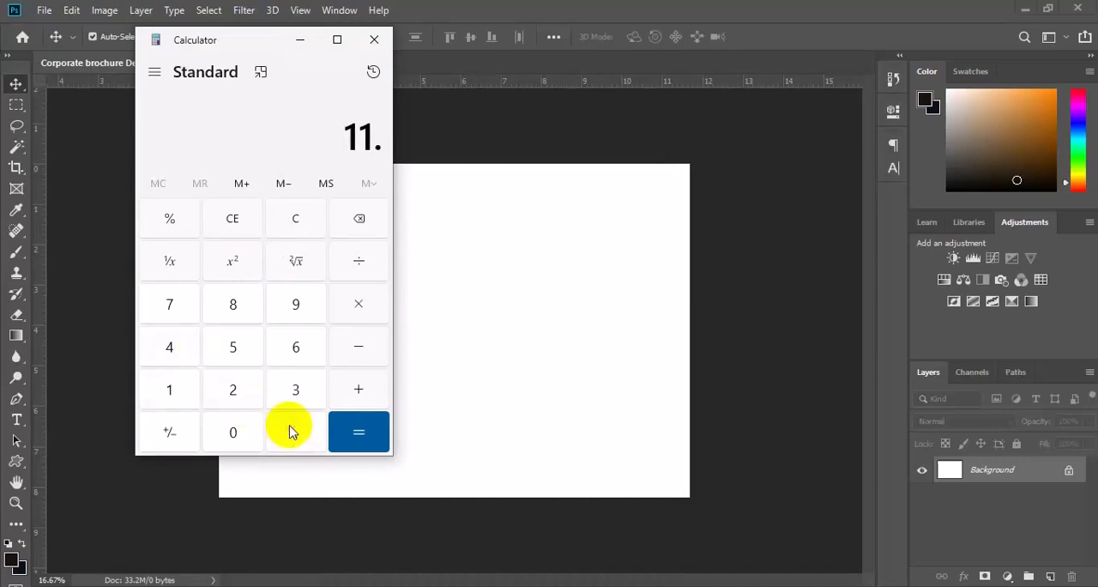
{"action": "left_click", "coordinate": [280, 349]}
{"action": "left_click", "coordinate": [299, 305]}
{"action": "left_click", "coordinate": [176, 386]}
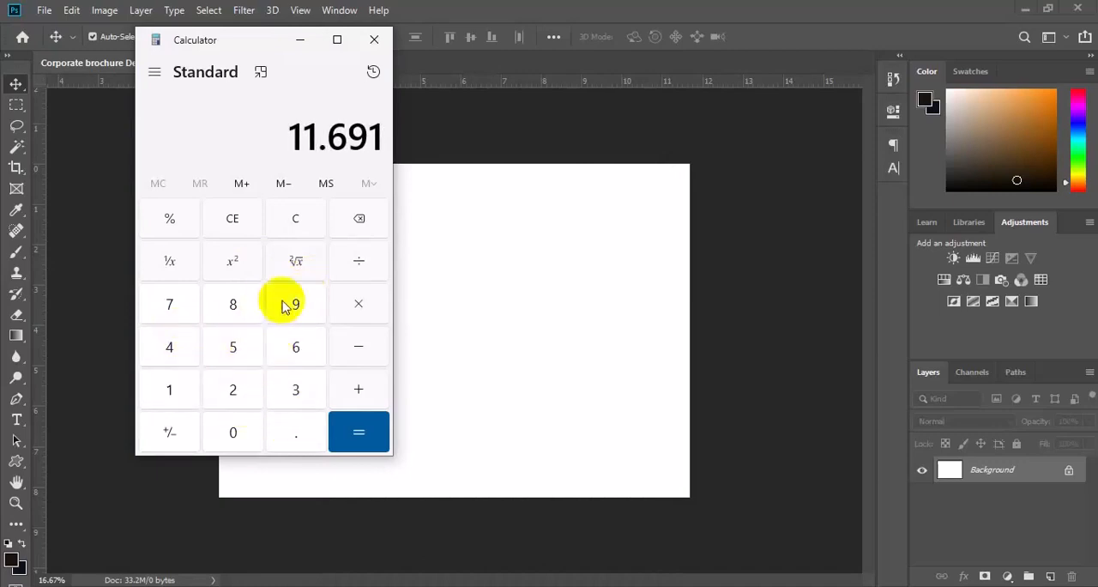
{"action": "left_click", "coordinate": [335, 274]}
{"action": "left_click", "coordinate": [290, 399]}
{"action": "left_click", "coordinate": [358, 449]}
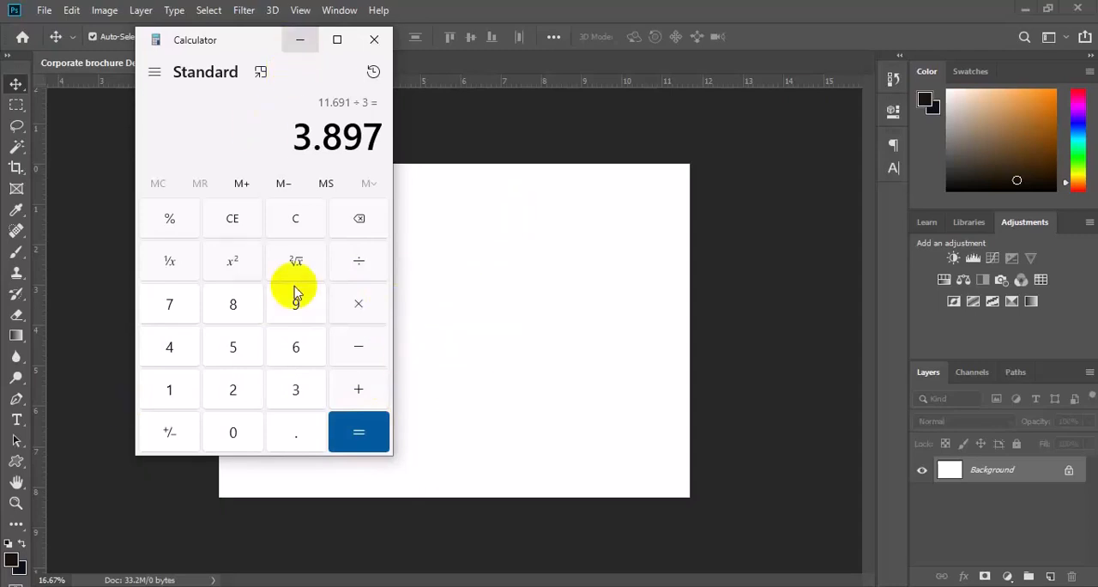
{"action": "left_click", "coordinate": [300, 41]}
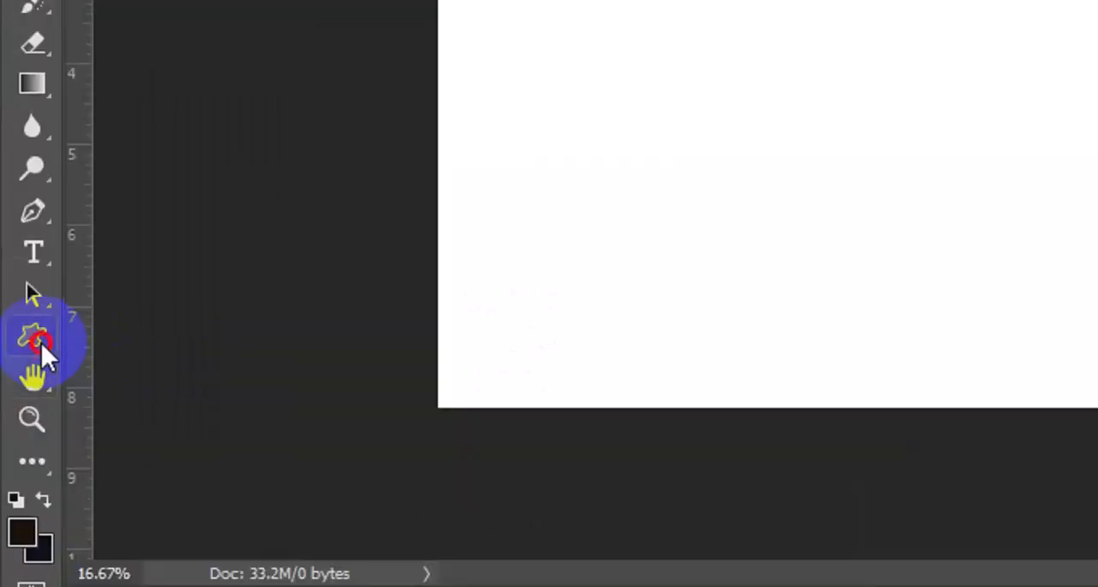
Step: Start a Rectangle shape on the canvas by exact size and enter a width of 3.897 inches, rechecking the calculator
{"action": "left_click", "coordinate": [42, 342]}
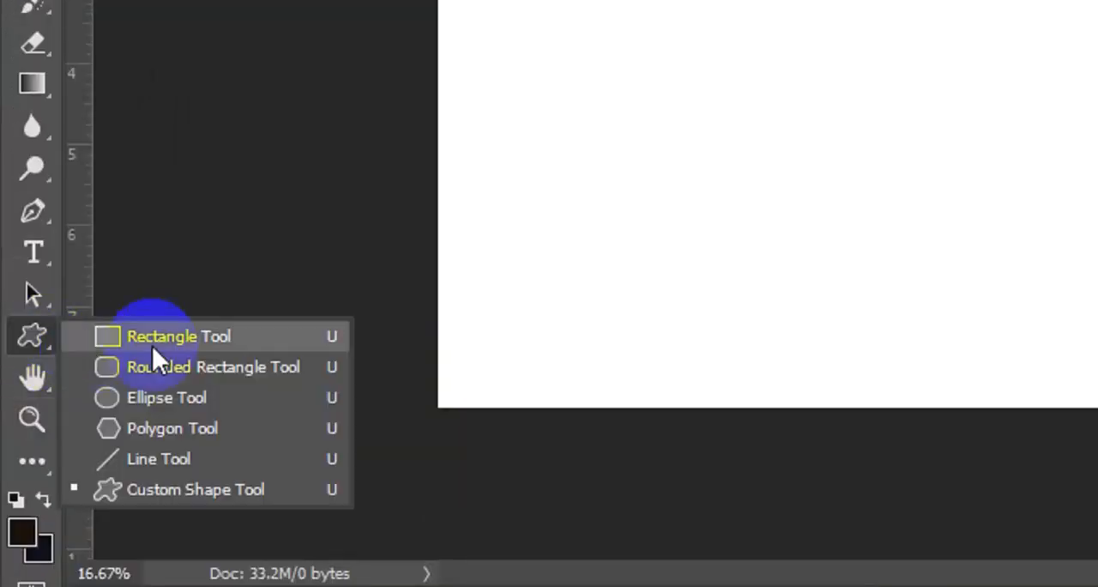
{"action": "left_click", "coordinate": [154, 345]}
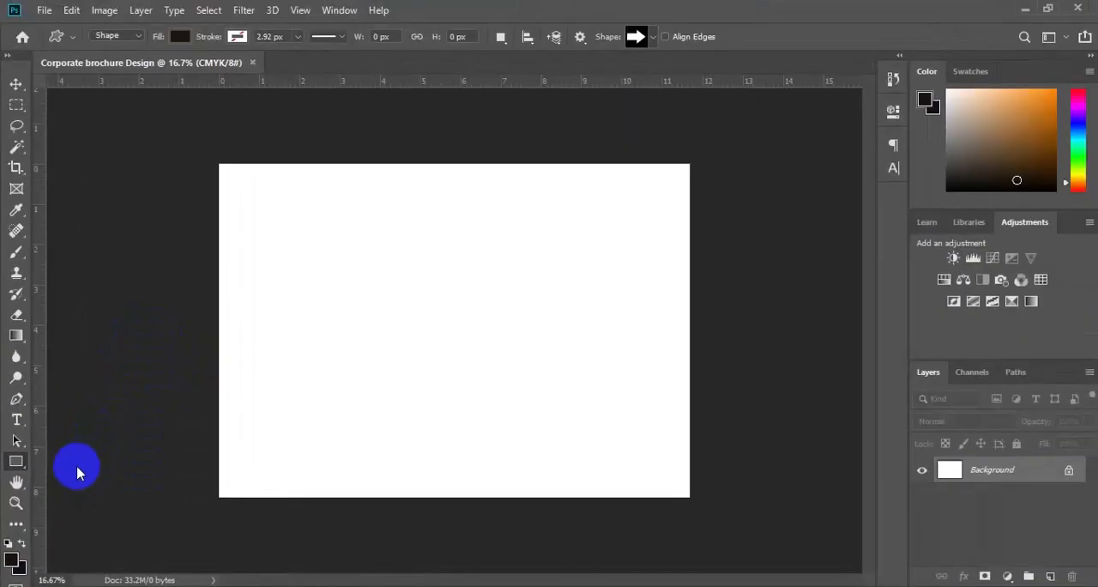
{"action": "left_click", "coordinate": [438, 349]}
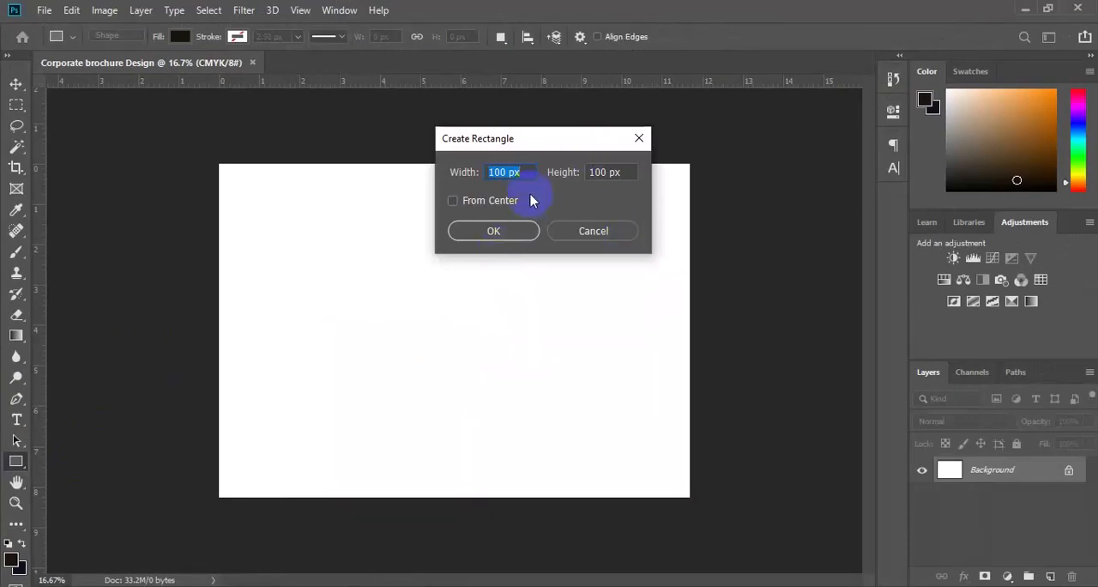
{"action": "left_click", "coordinate": [727, 586]}
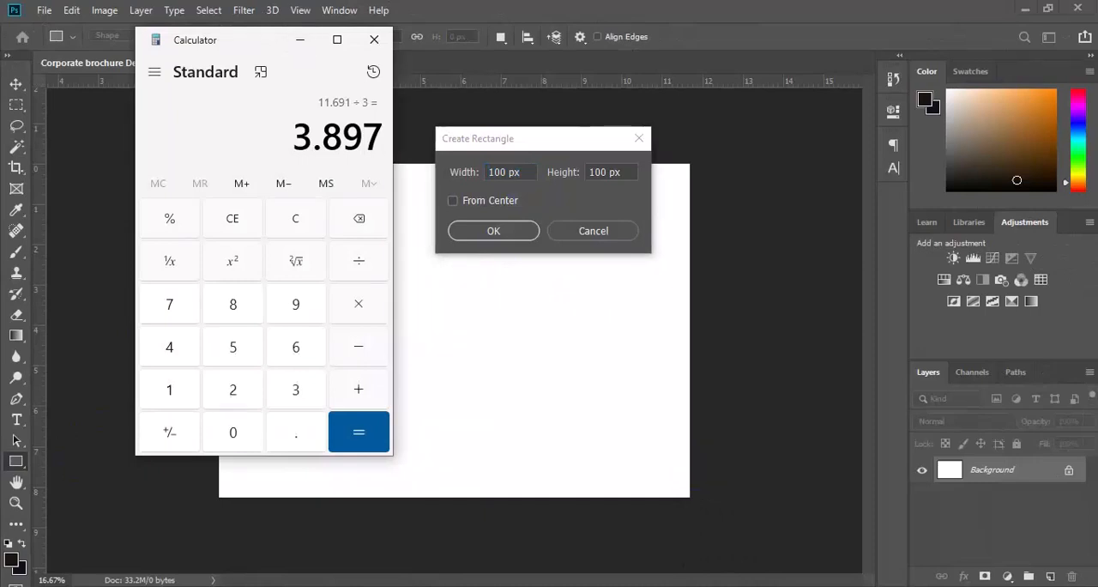
{"action": "left_click", "coordinate": [625, 444]}
{"action": "left_click", "coordinate": [504, 174]}
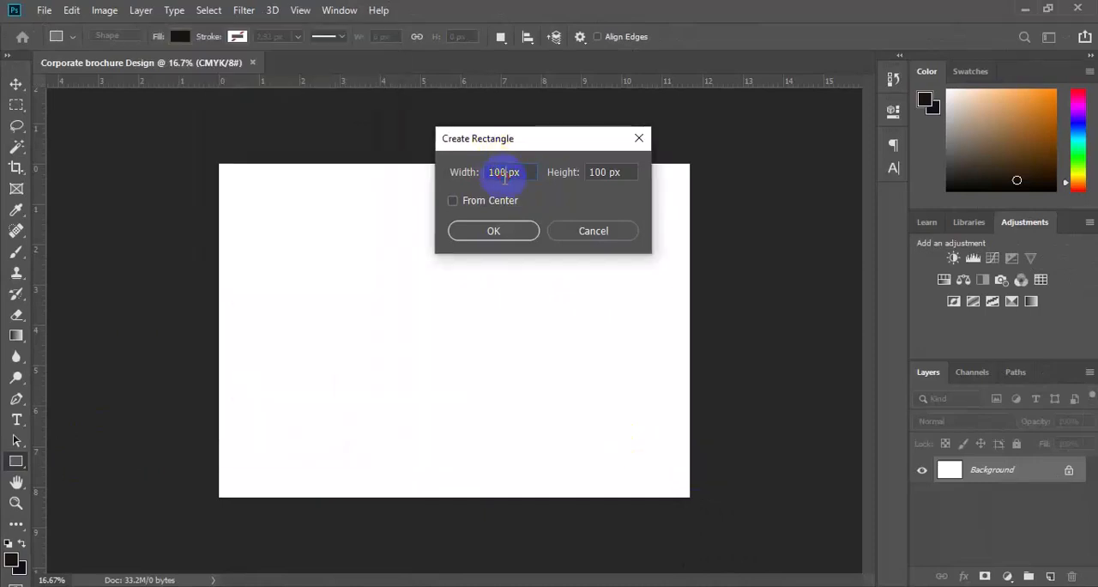
{"action": "double_click", "coordinate": [504, 174]}
{"action": "type", "text": "3.897inch"}
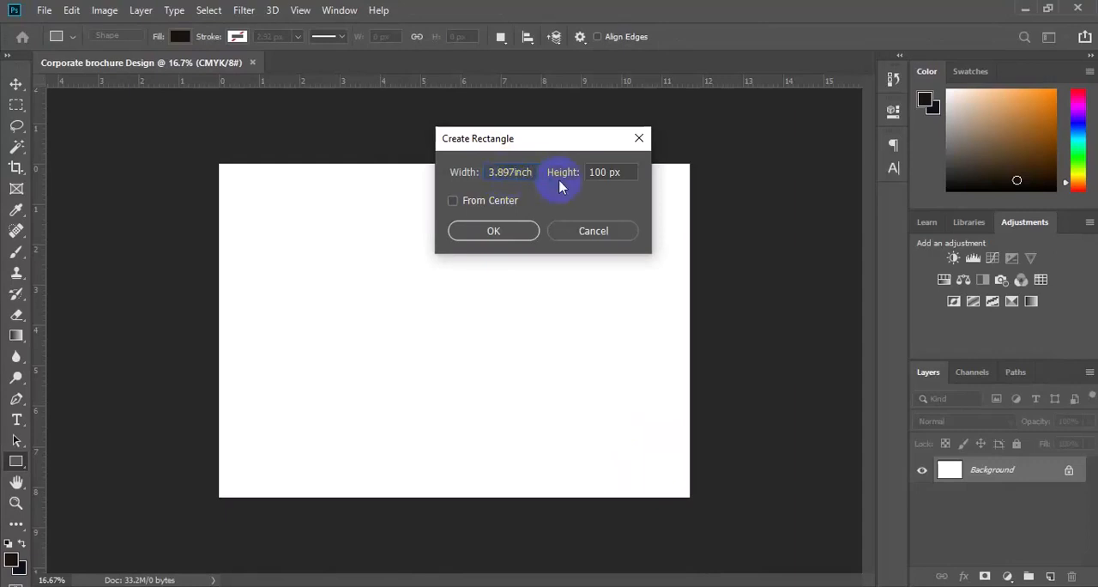
Step: Set the new rectangle's height to 8.267 inches
{"action": "left_click", "coordinate": [594, 173]}
{"action": "double_click", "coordinate": [594, 173]}
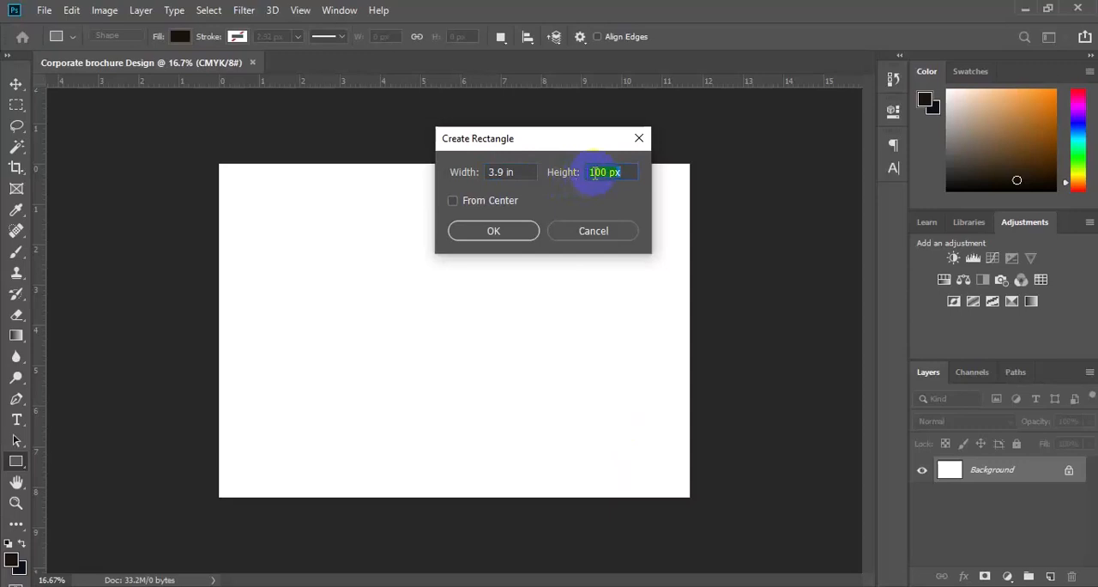
{"action": "type", "text": "8.267inch"}
Step: Correct the rectangle's width to 3.897 in and create it with From Center enabled
{"action": "left_click", "coordinate": [509, 175]}
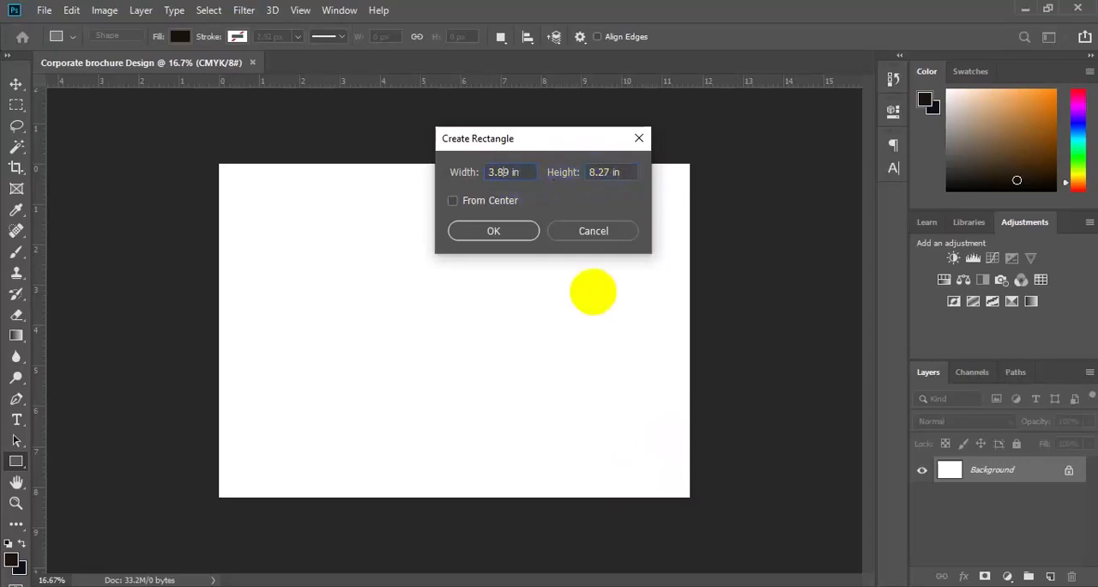
{"action": "type", "text": "7"}
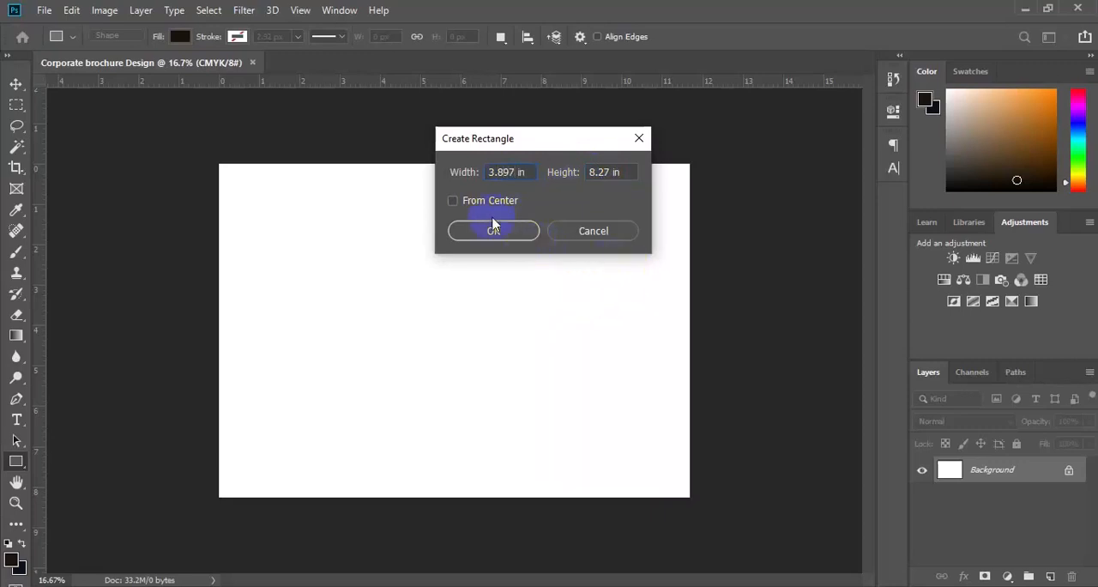
{"action": "left_click", "coordinate": [454, 204]}
{"action": "left_click", "coordinate": [502, 234]}
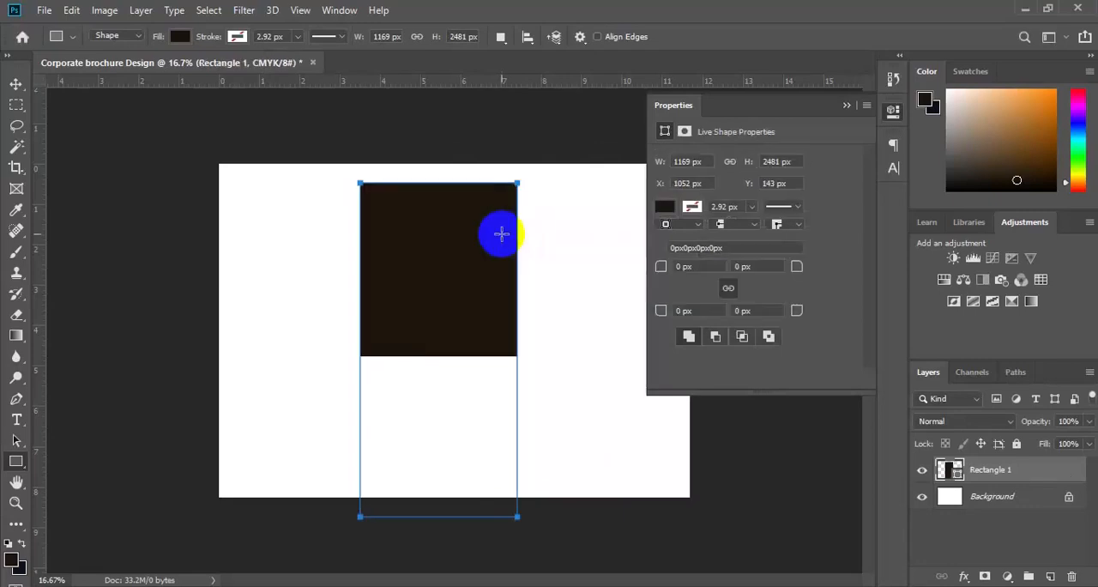
Step: Select the whole canvas with the Move tool active and align the rectangle to its horizontal and vertical centers
{"action": "key", "text": "v"}
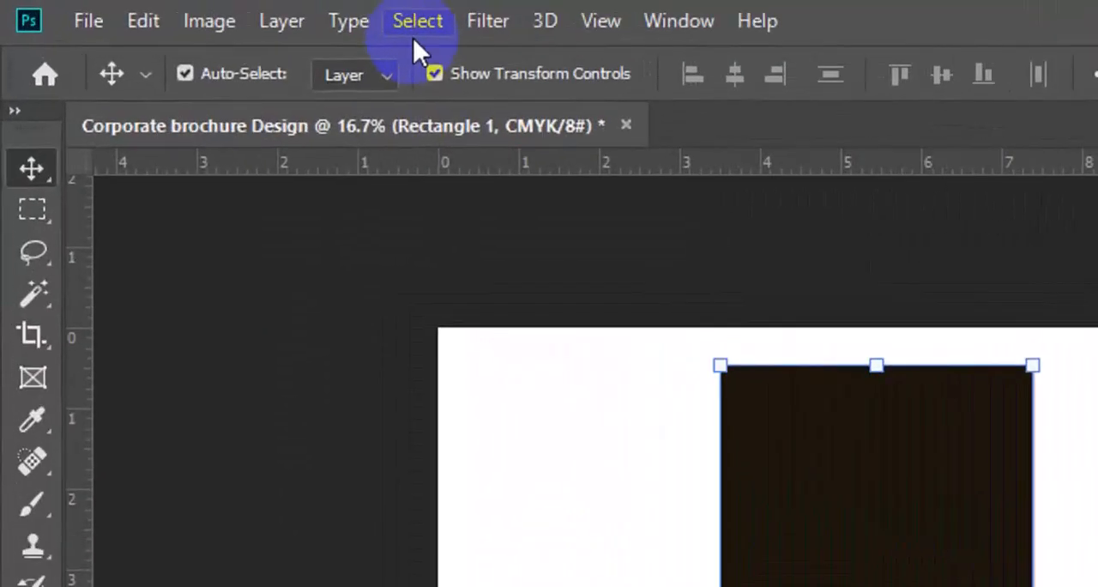
{"action": "left_click", "coordinate": [206, 11]}
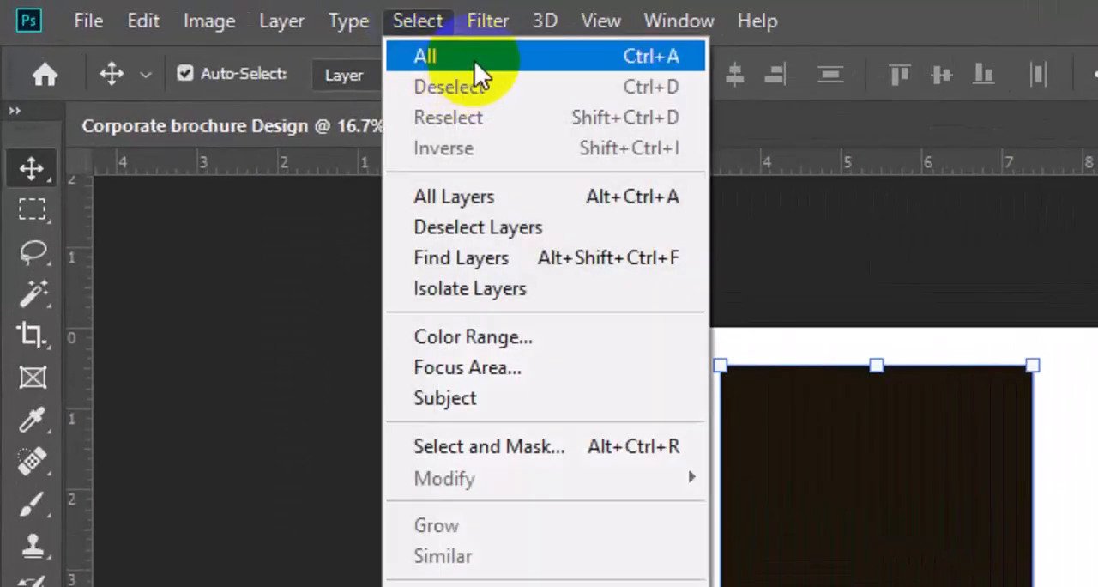
{"action": "left_click", "coordinate": [474, 61]}
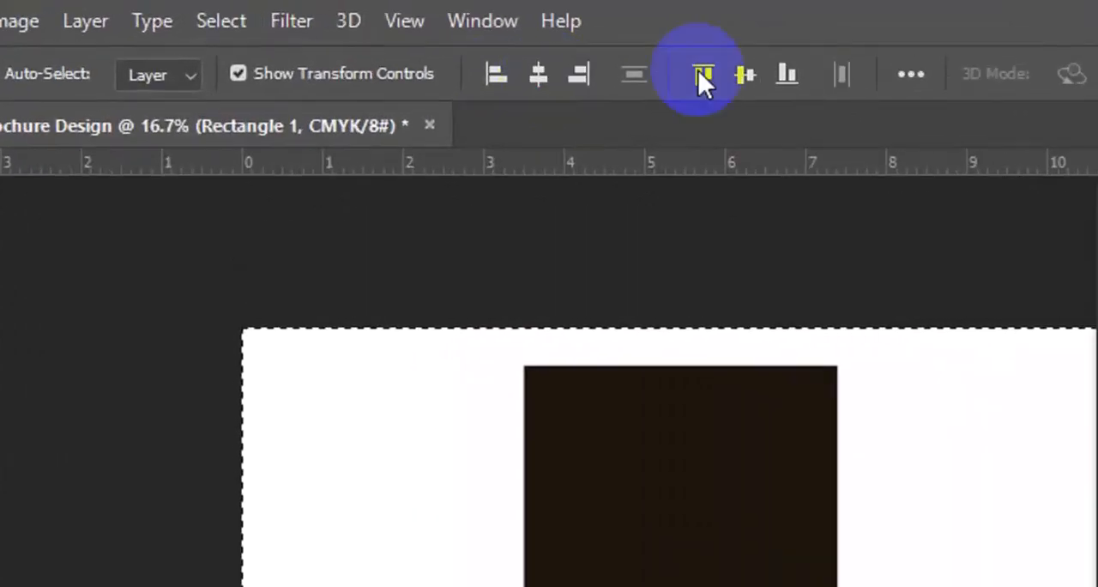
{"action": "left_click", "coordinate": [739, 78]}
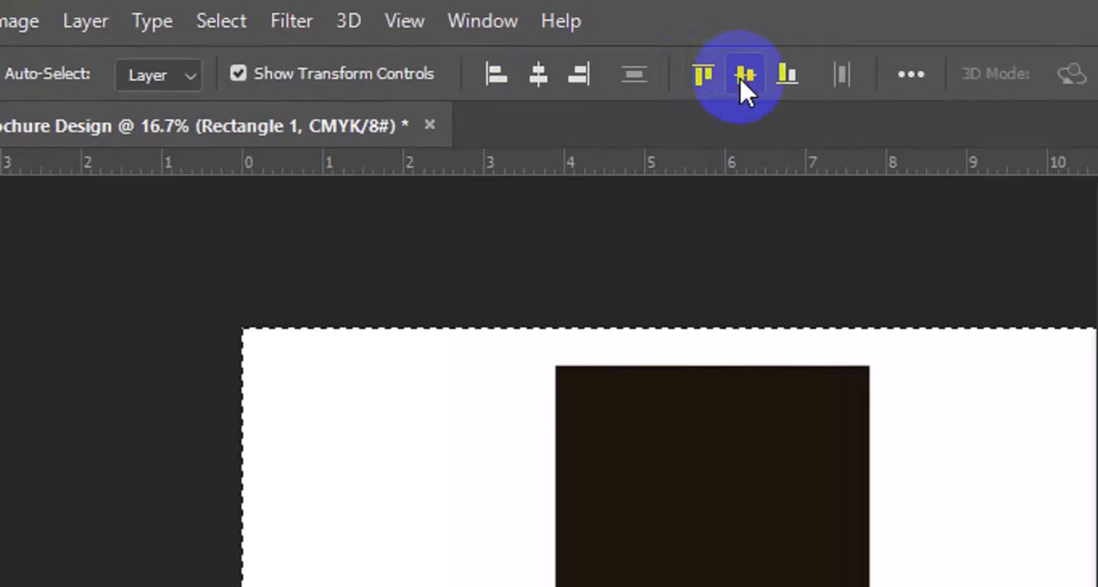
{"action": "left_click", "coordinate": [739, 78]}
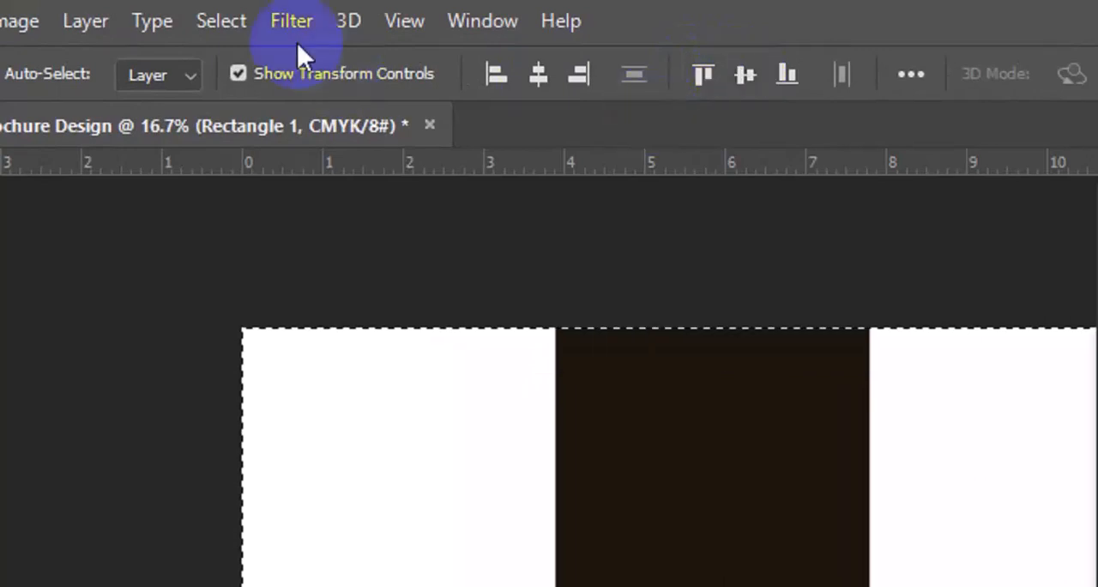
Step: Deselect the canvas and collapse the rectangle's shape properties
{"action": "left_click", "coordinate": [249, 24]}
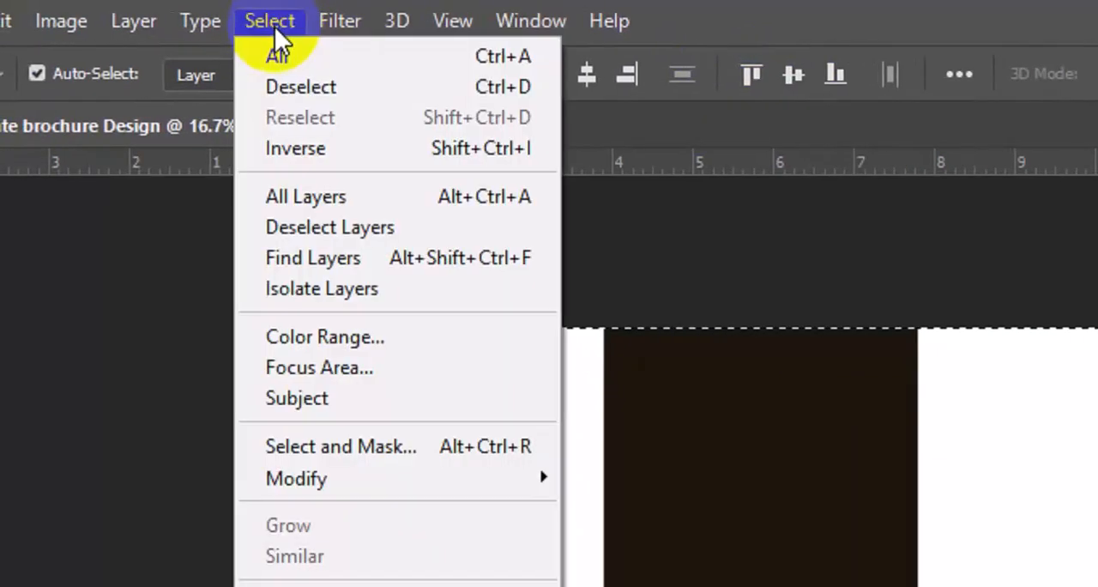
{"action": "left_click", "coordinate": [304, 85]}
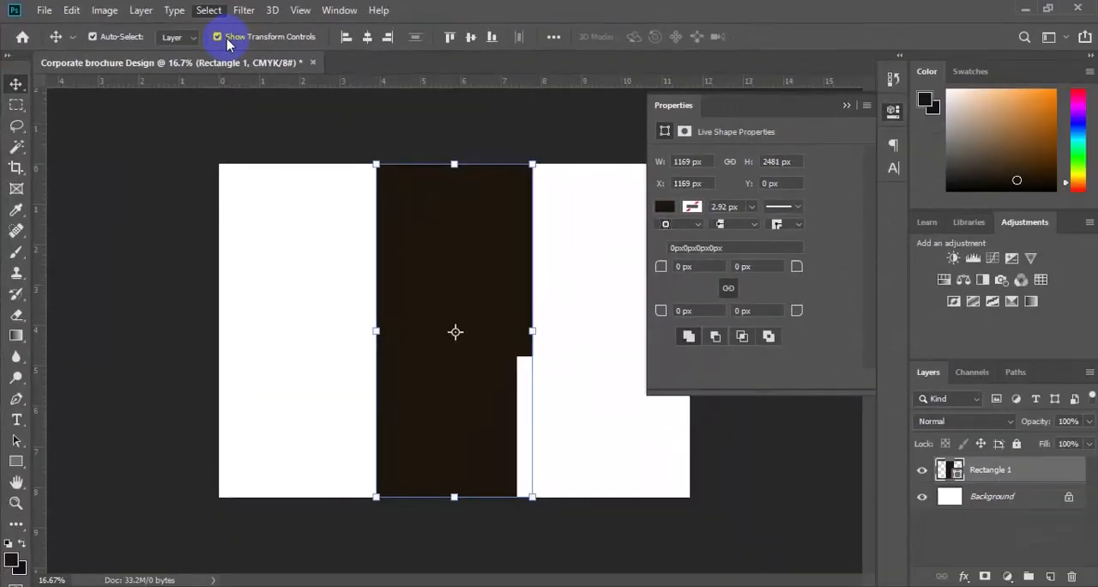
{"action": "left_click", "coordinate": [847, 107]}
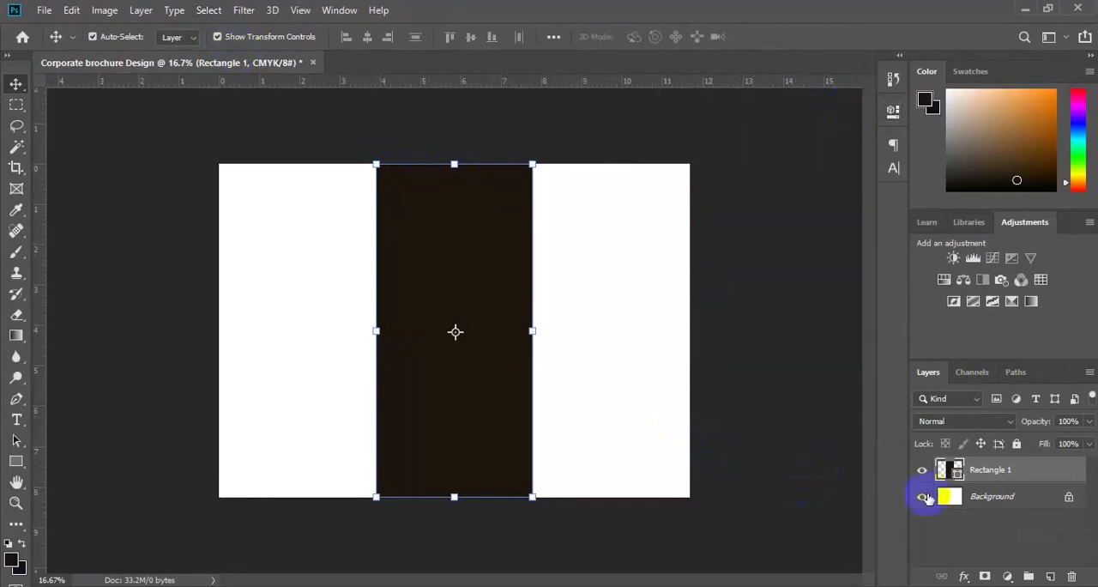
Step: Place guides along the page's outer edges and along both vertical edges of the dark middle rectangle
{"action": "left_click", "coordinate": [973, 496]}
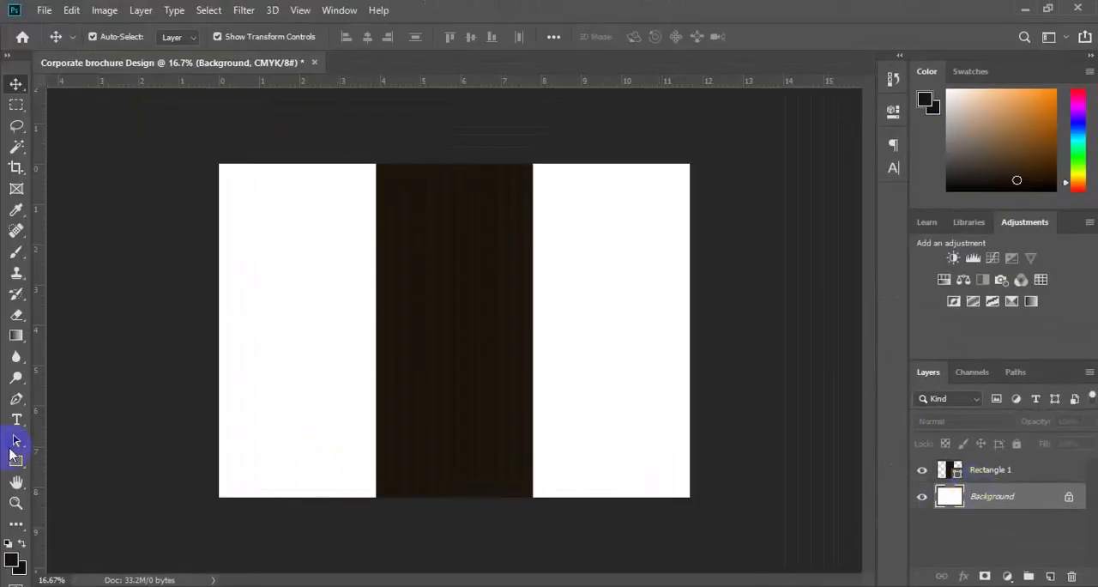
{"action": "left_click_drag", "start_coordinate": [43, 456], "coordinate": [375, 458]}
{"action": "left_click_drag", "start_coordinate": [39, 478], "coordinate": [532, 435]}
{"action": "left_click_drag", "start_coordinate": [439, 88], "coordinate": [444, 163]}
{"action": "left_click_drag", "start_coordinate": [39, 358], "coordinate": [219, 351]}
{"action": "left_click_drag", "start_coordinate": [39, 326], "coordinate": [690, 301]}
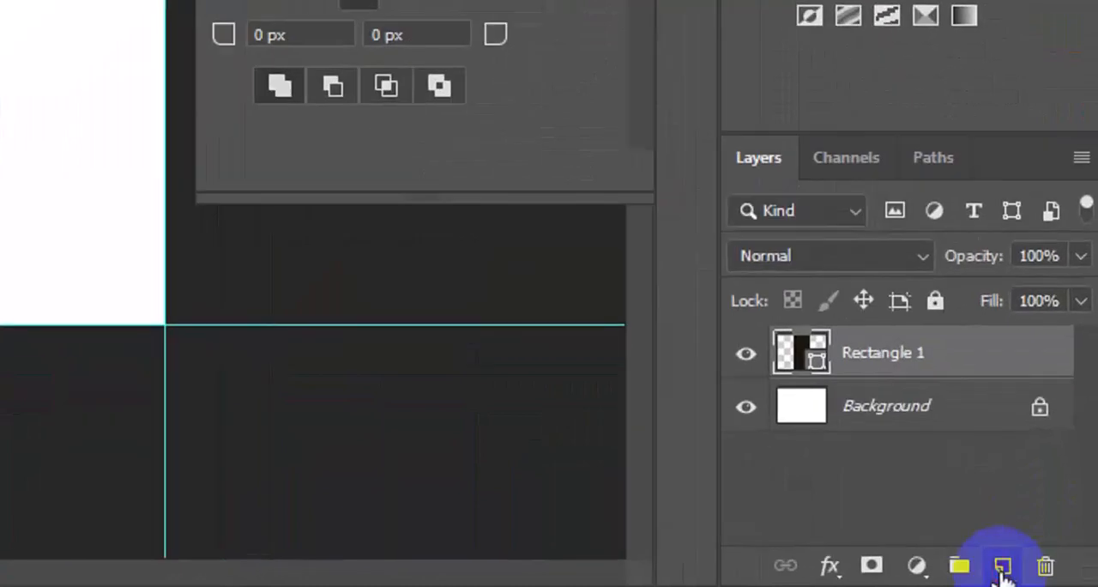
Step: Add a new layer and draw a grey rectangle shape about 1951 x 1624 px across the top of the first two panels
{"action": "left_click", "coordinate": [1002, 570]}
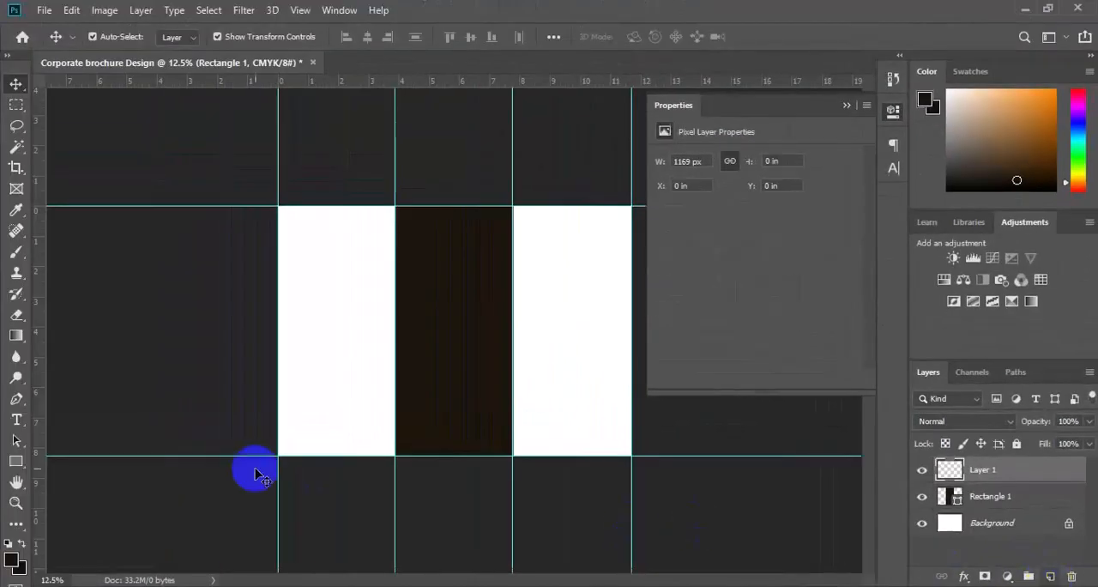
{"action": "left_click", "coordinate": [16, 460]}
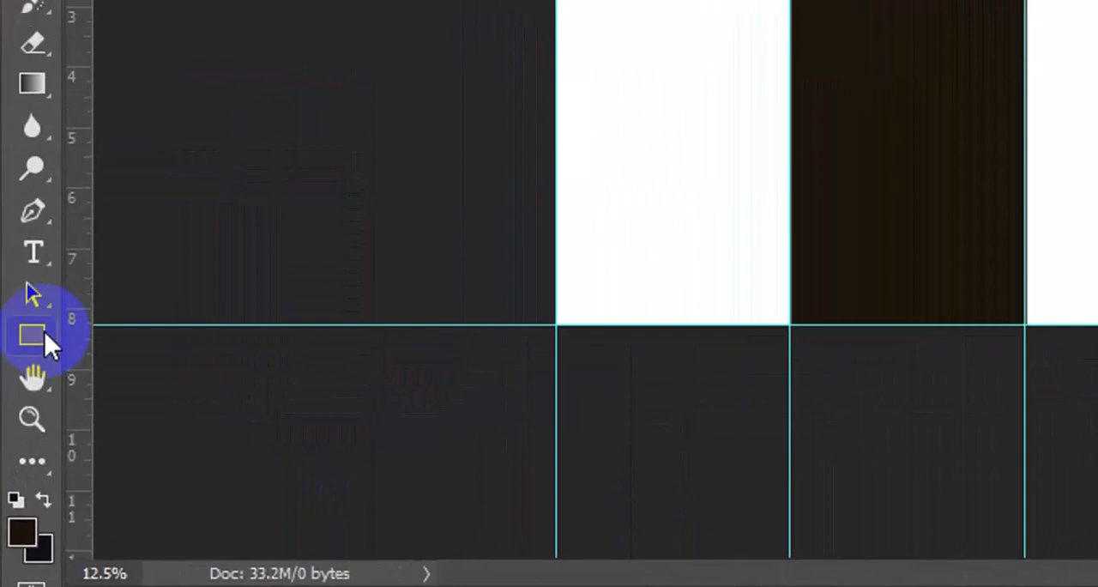
{"action": "left_click", "coordinate": [44, 330]}
{"action": "left_click", "coordinate": [147, 337]}
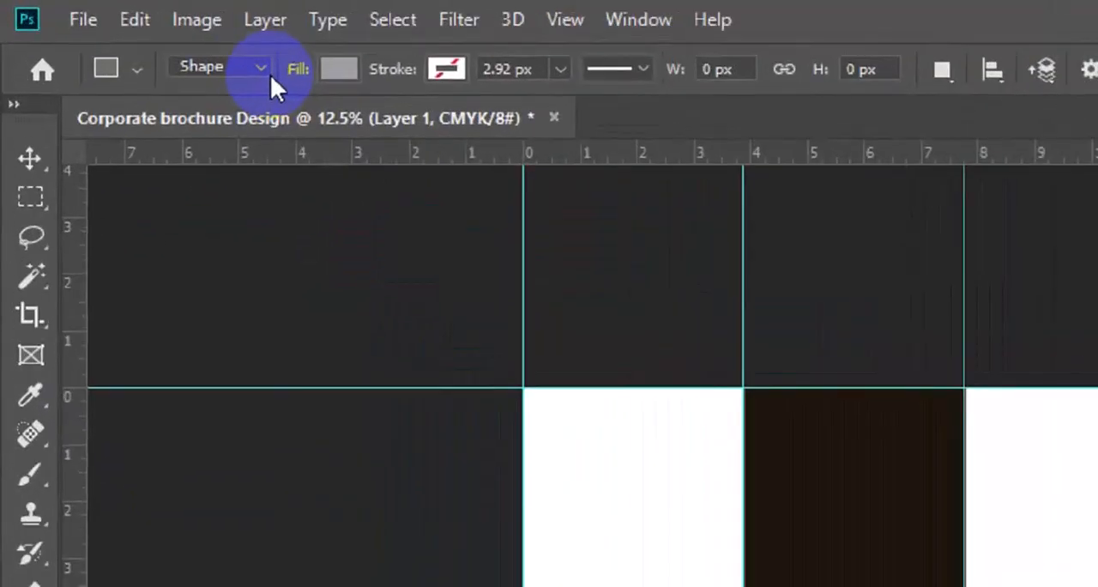
{"action": "left_click", "coordinate": [262, 66]}
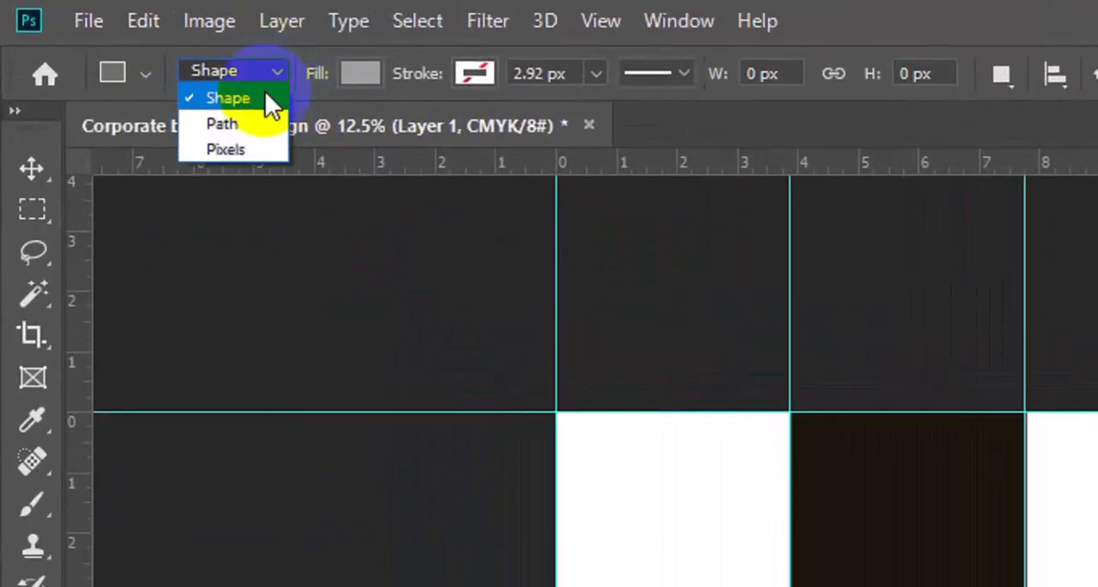
{"action": "left_click", "coordinate": [264, 97]}
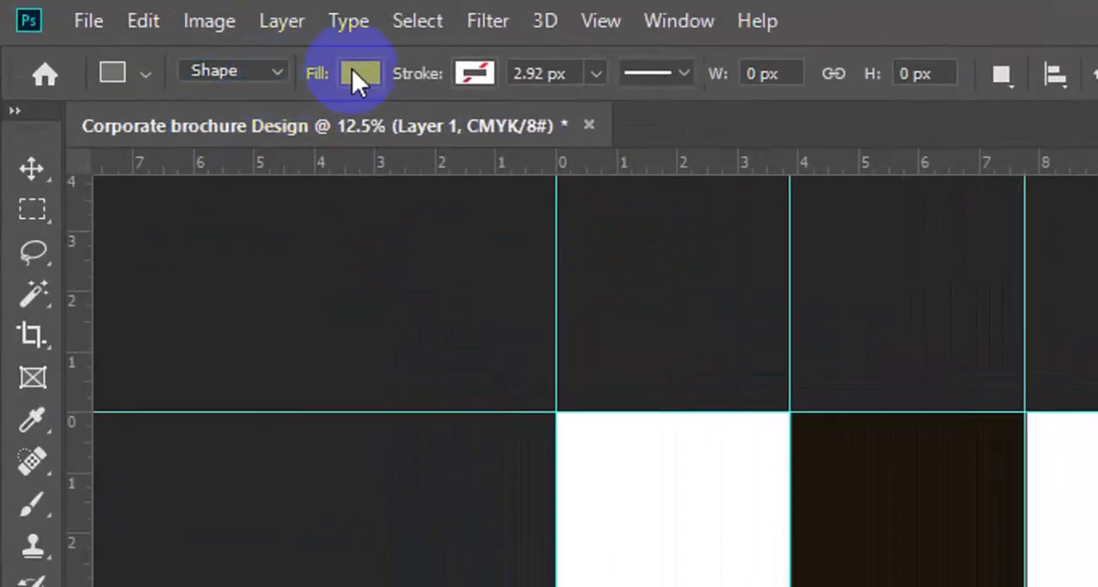
{"action": "left_click", "coordinate": [354, 73]}
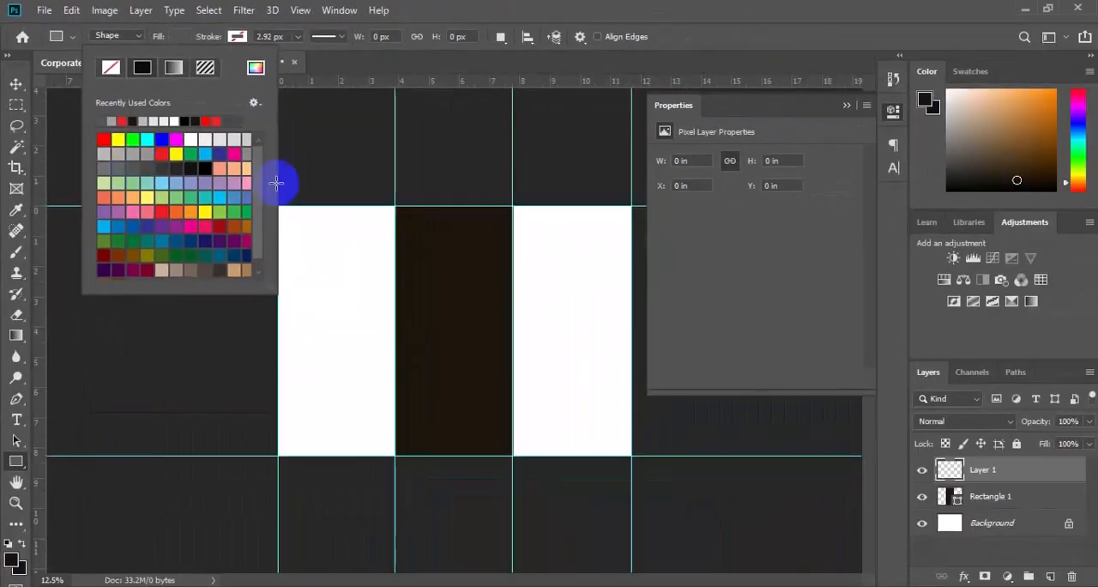
{"action": "left_click", "coordinate": [289, 186]}
{"action": "left_click_drag", "start_coordinate": [290, 186], "coordinate": [486, 347]}
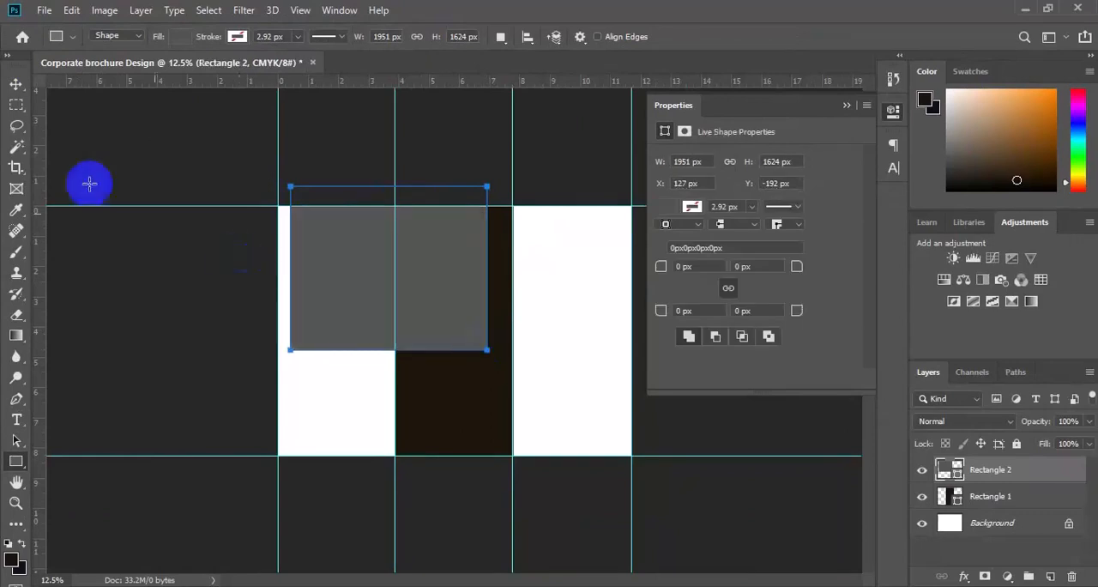
Step: Rotate the grey rectangle about 47° with Free Transform and move it up so one corner points down into the first panel
{"action": "left_click", "coordinate": [15, 83]}
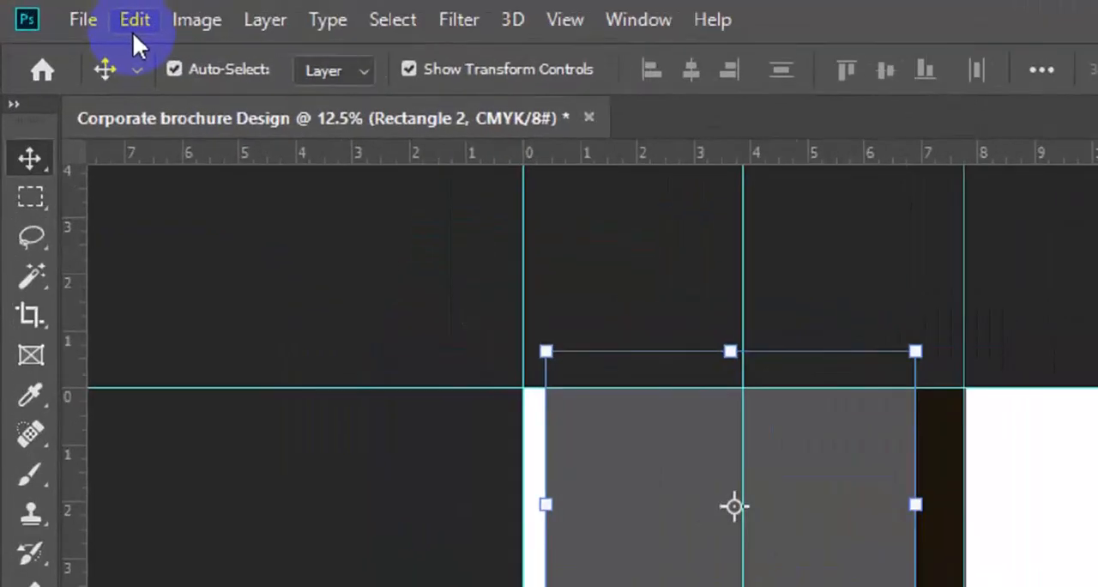
{"action": "left_click", "coordinate": [70, 12]}
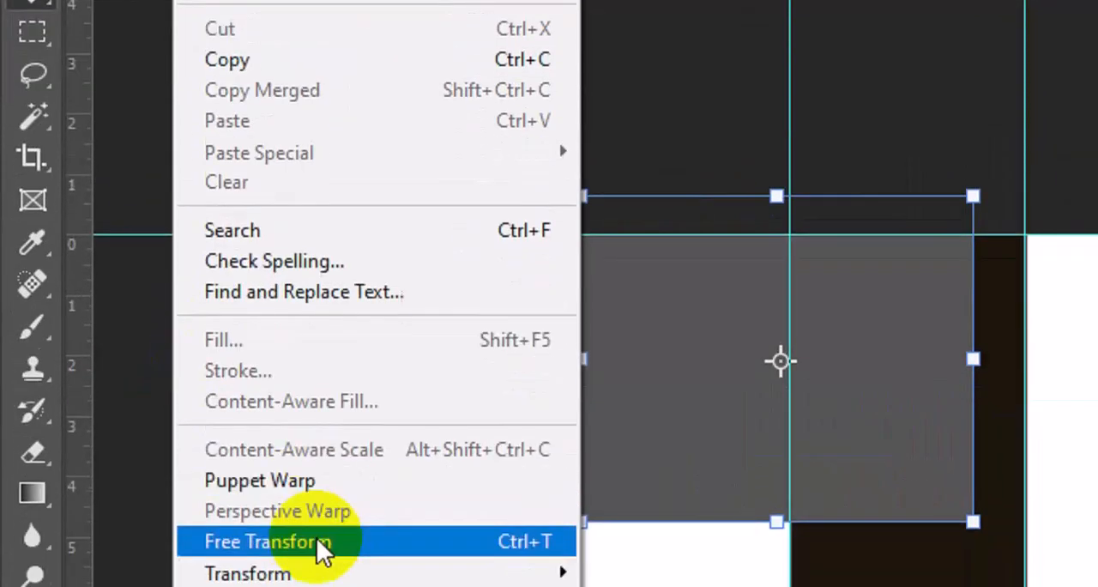
{"action": "left_click", "coordinate": [317, 458]}
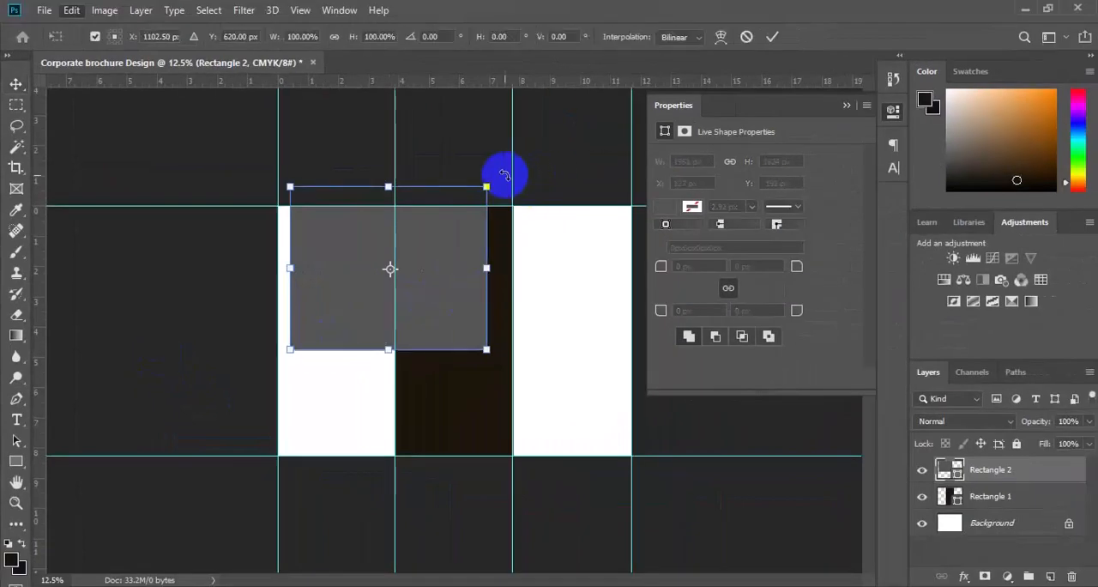
{"action": "left_click_drag", "start_coordinate": [504, 175], "coordinate": [529, 287]}
{"action": "mouse_move", "coordinate": [353, 323]}
{"action": "left_mouse_down"}
{"action": "mouse_move", "coordinate": [267, 252]}
{"action": "mouse_move", "coordinate": [317, 262]}
{"action": "left_mouse_up"}
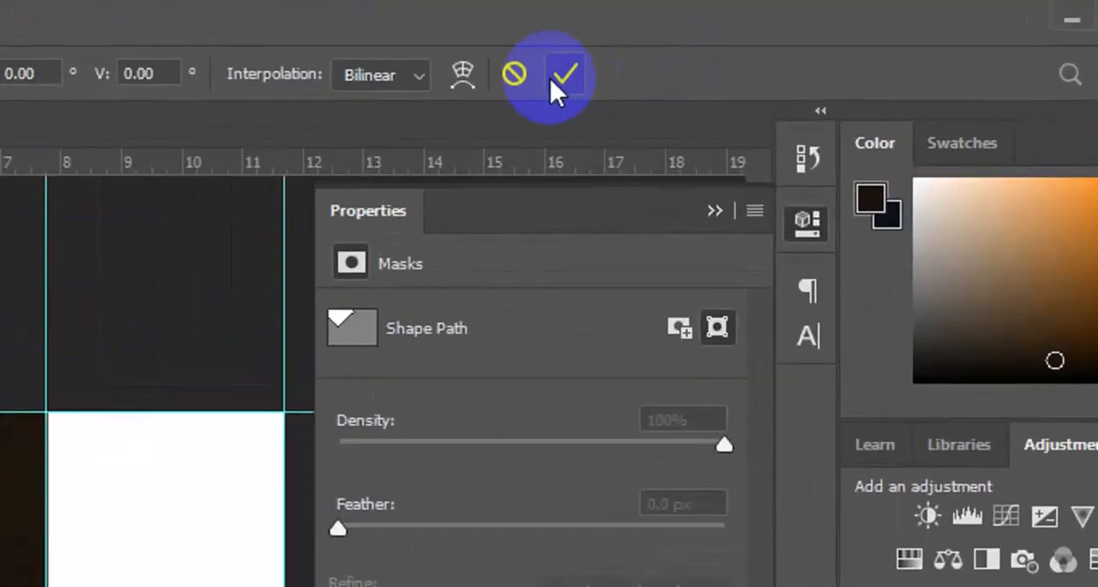
{"action": "left_click", "coordinate": [550, 79]}
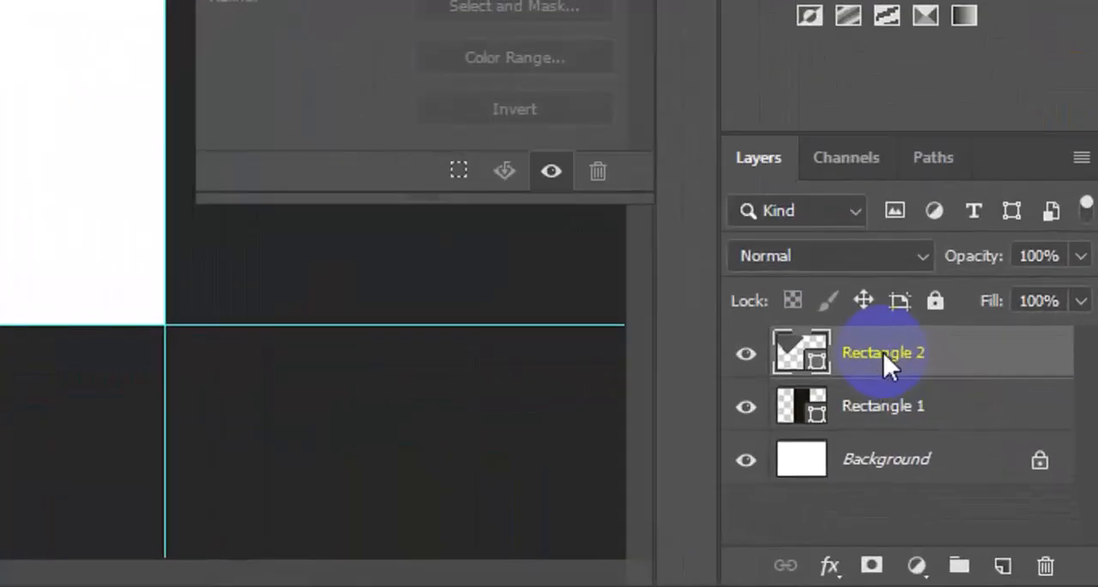
Step: Duplicate the rotated rectangle's layer as Rectangle 2 and set the copy's fill color to 697268
{"action": "right_click", "coordinate": [882, 351]}
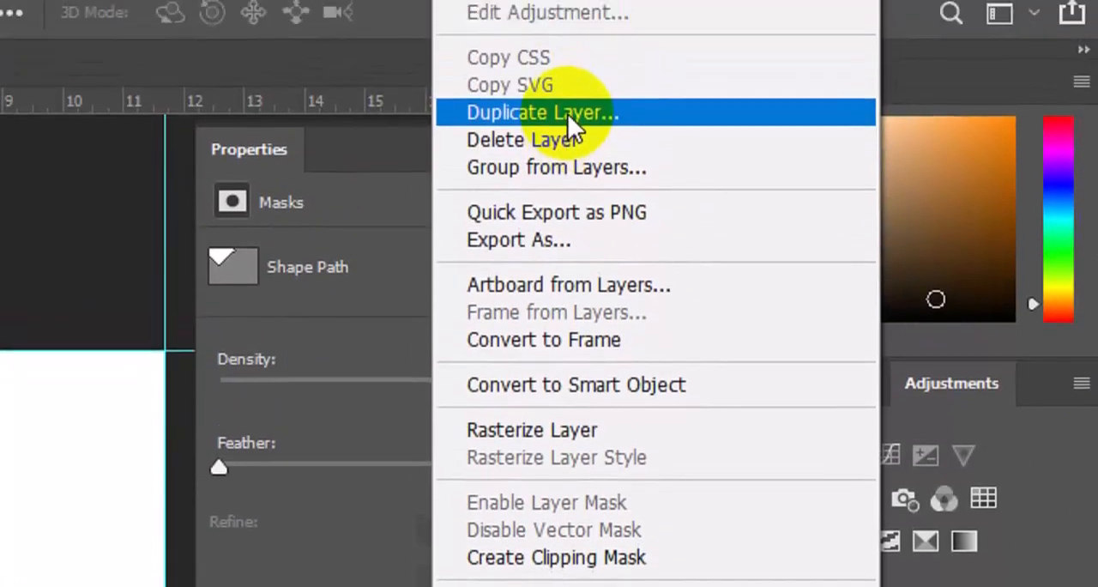
{"action": "left_click", "coordinate": [566, 49]}
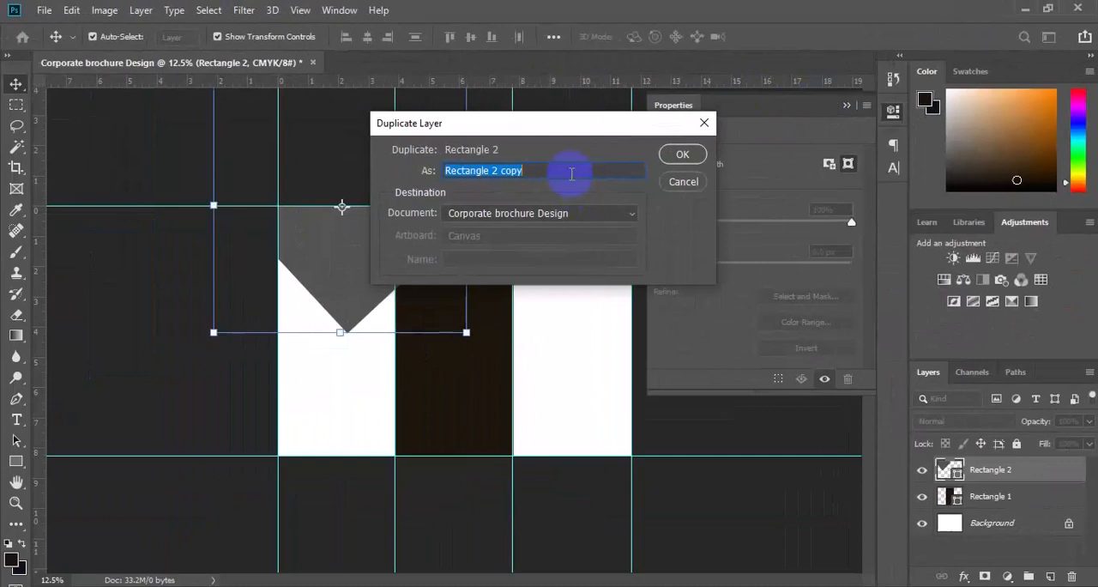
{"action": "left_click", "coordinate": [678, 153]}
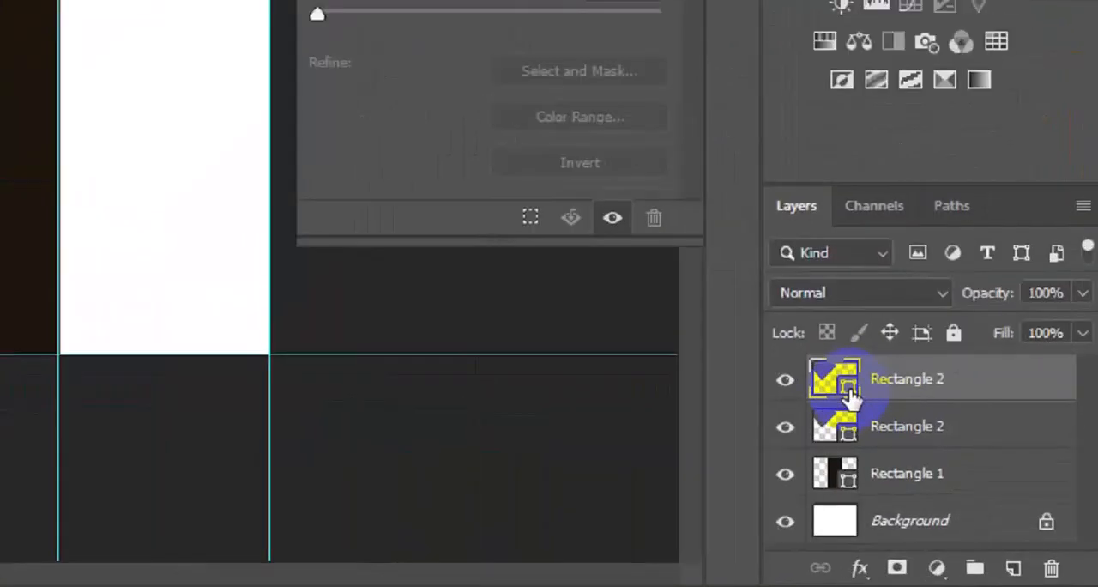
{"action": "double_click", "coordinate": [817, 358]}
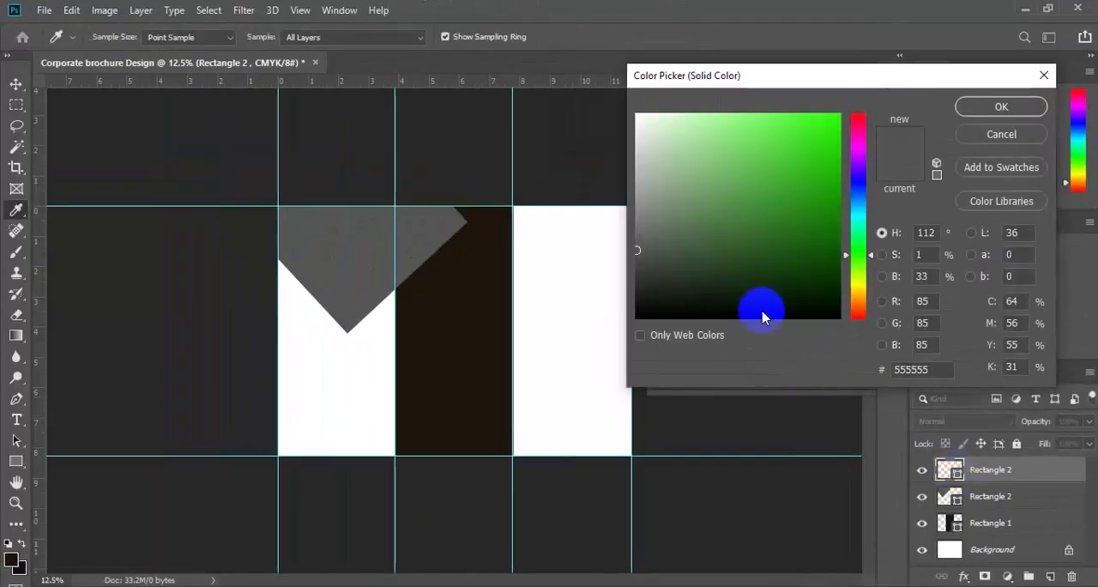
{"action": "left_click", "coordinate": [654, 226]}
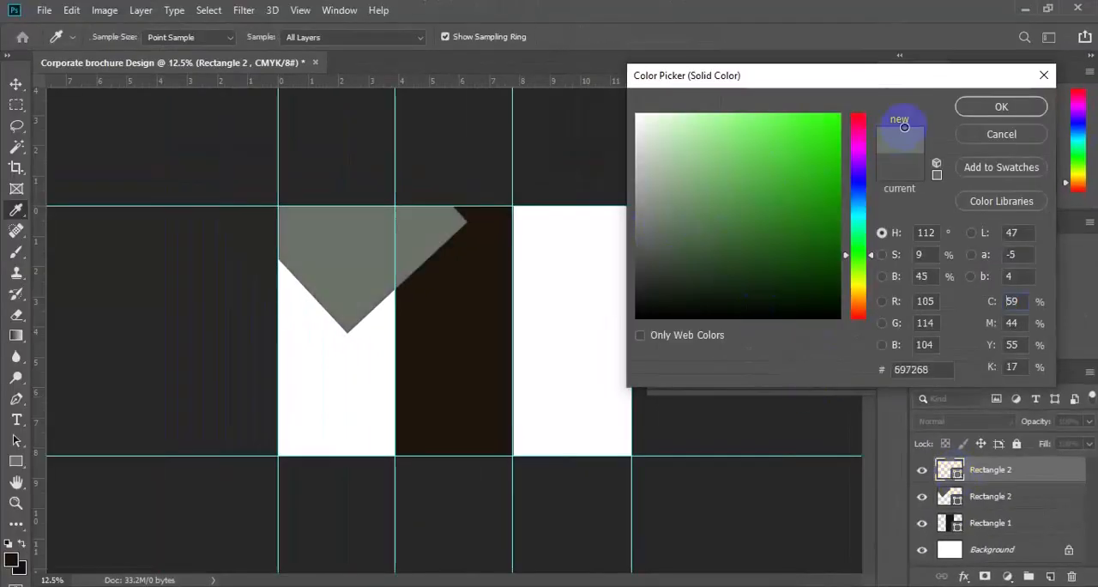
{"action": "left_click", "coordinate": [997, 108]}
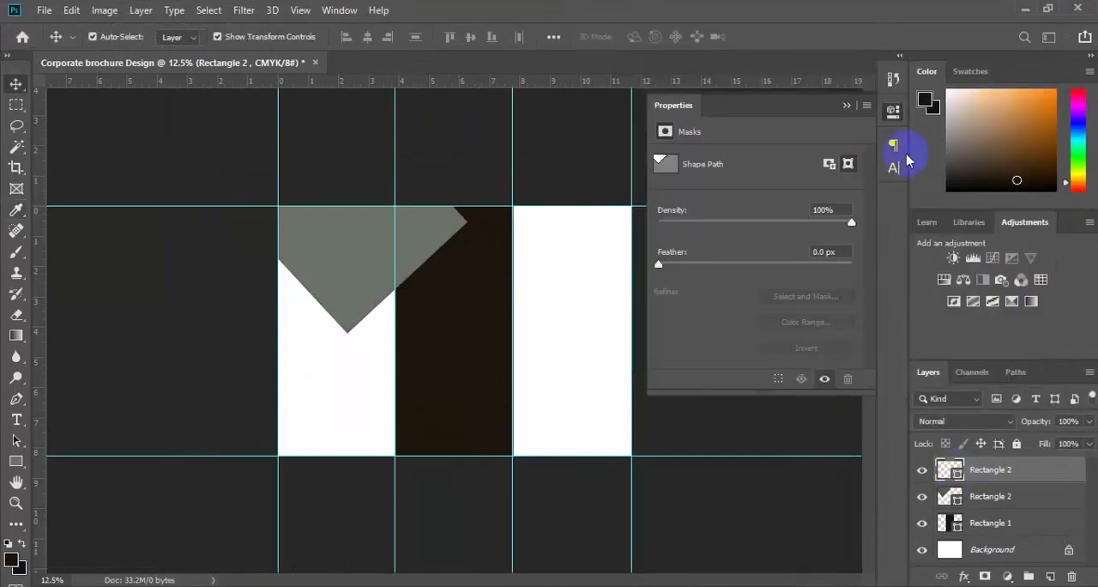
Step: Move the grey-green copy down and outward so only its corner fills the first panel's outer edge beside the grey shape
{"action": "left_click", "coordinate": [324, 252]}
{"action": "left_click_drag", "start_coordinate": [331, 262], "coordinate": [203, 361]}
{"action": "left_click_drag", "start_coordinate": [296, 329], "coordinate": [274, 300]}
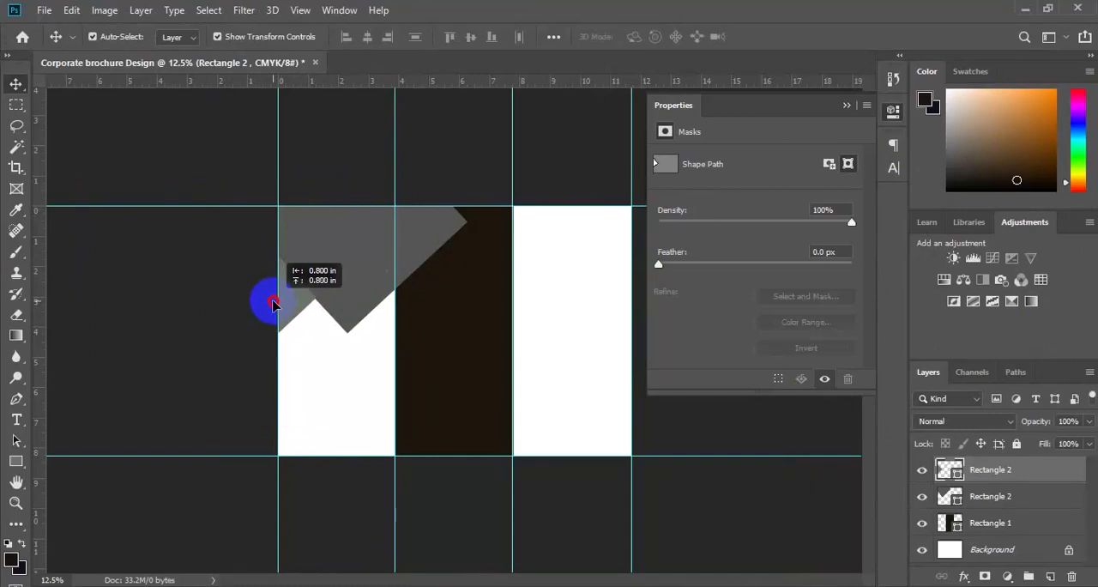
{"action": "left_click_drag", "start_coordinate": [272, 304], "coordinate": [275, 306]}
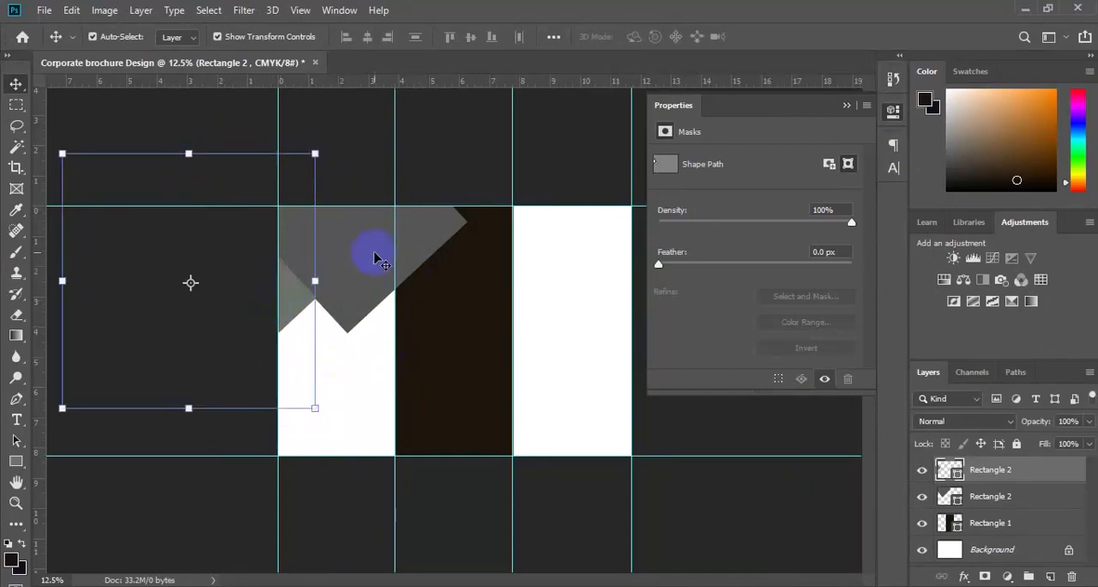
Step: Duplicate the large grey rotated shape's layer as photo and move the copy across to the top of the third panel
{"action": "left_click", "coordinate": [374, 256]}
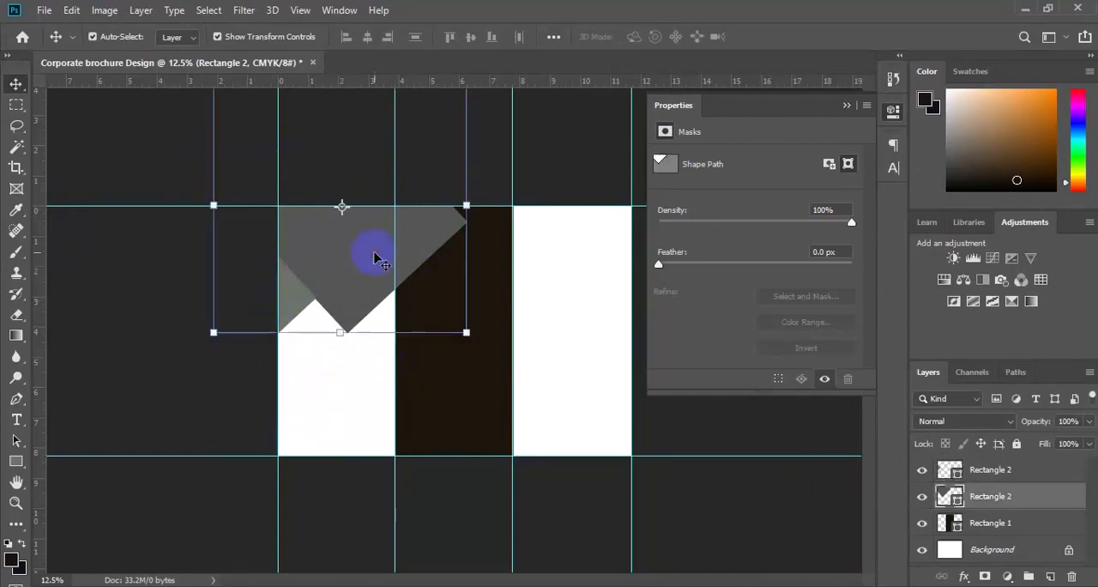
{"action": "right_click", "coordinate": [1008, 500]}
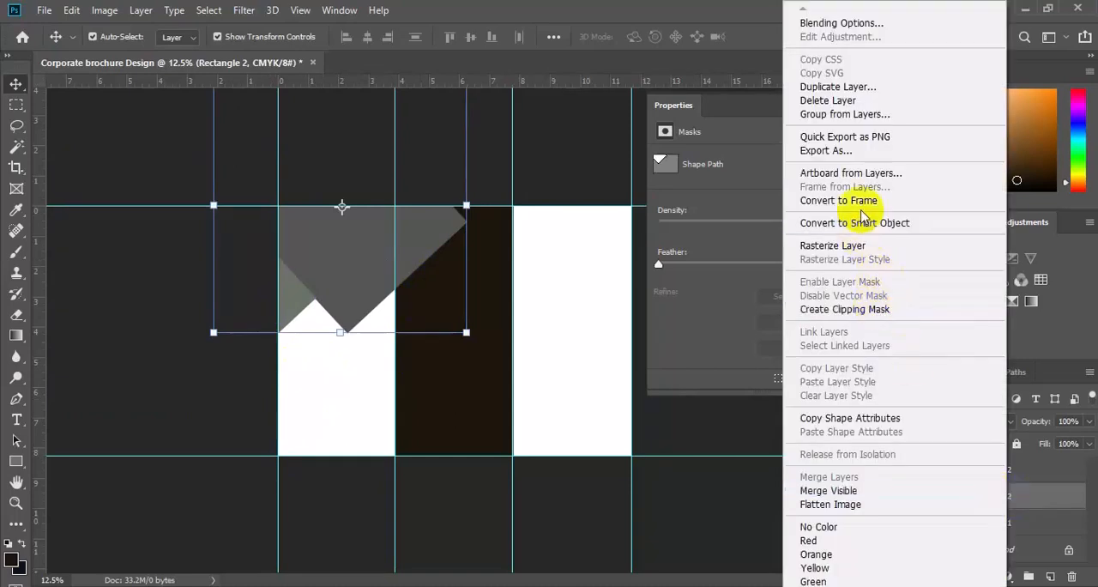
{"action": "left_click", "coordinate": [838, 88]}
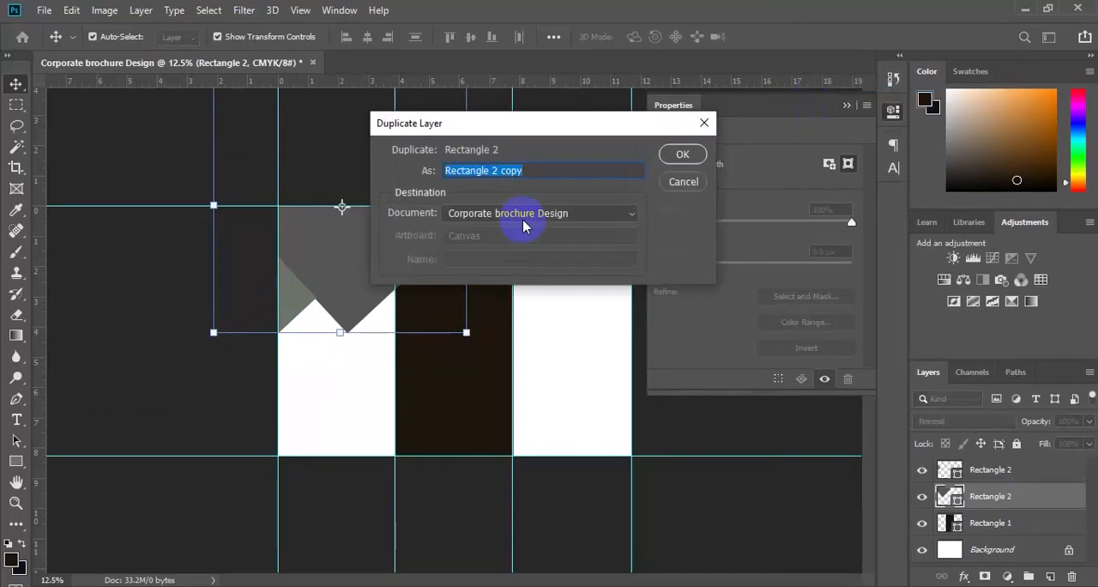
{"action": "type", "text": "photo"}
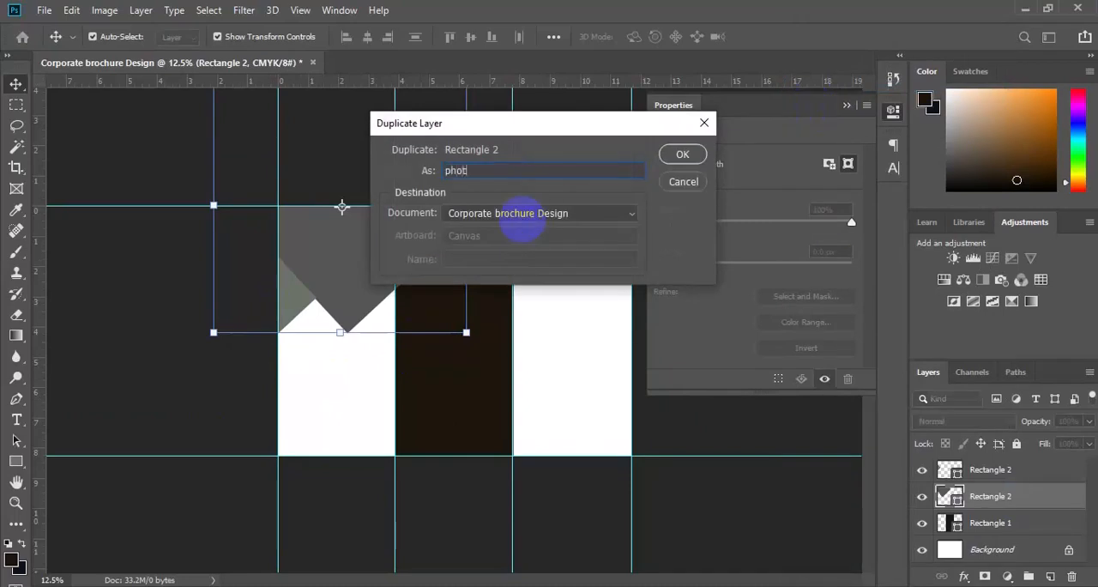
{"action": "left_click", "coordinate": [681, 155]}
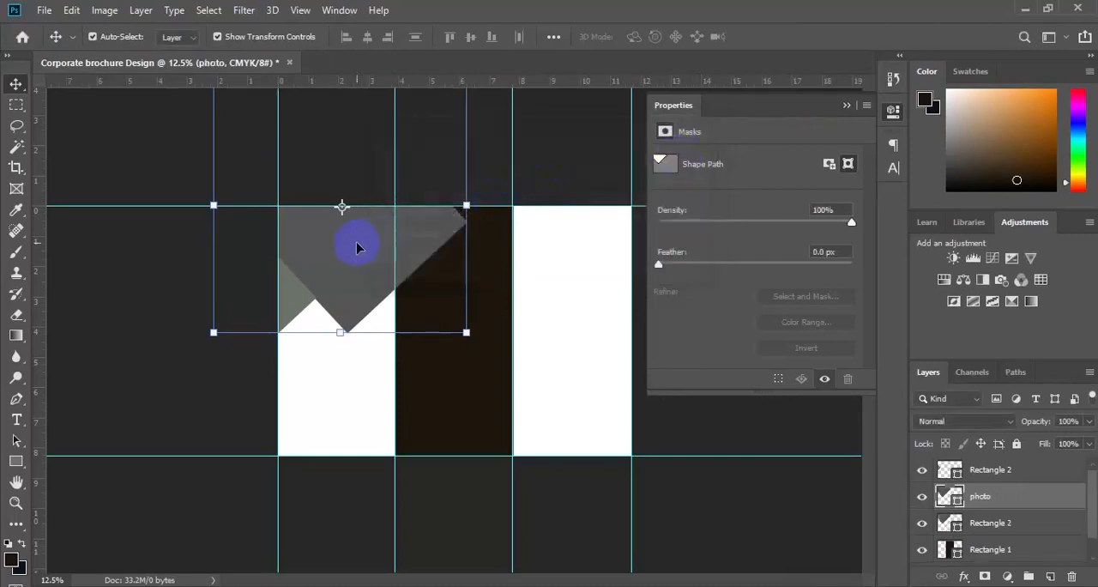
{"action": "left_click_drag", "start_coordinate": [357, 249], "coordinate": [571, 243]}
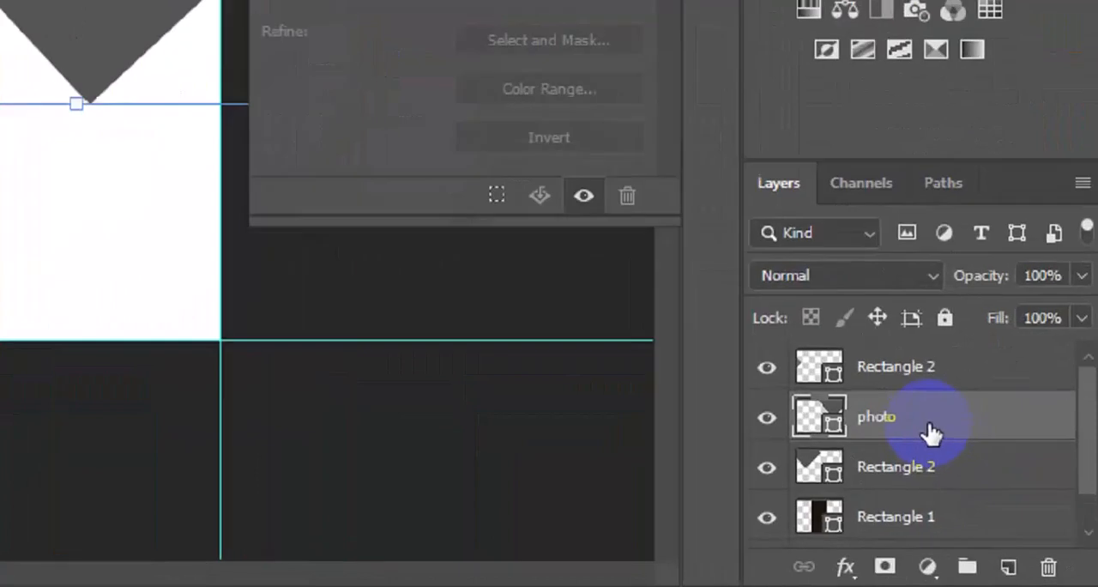
Step: Duplicate the photo layer and name the copy adj shape
{"action": "right_click", "coordinate": [1008, 503]}
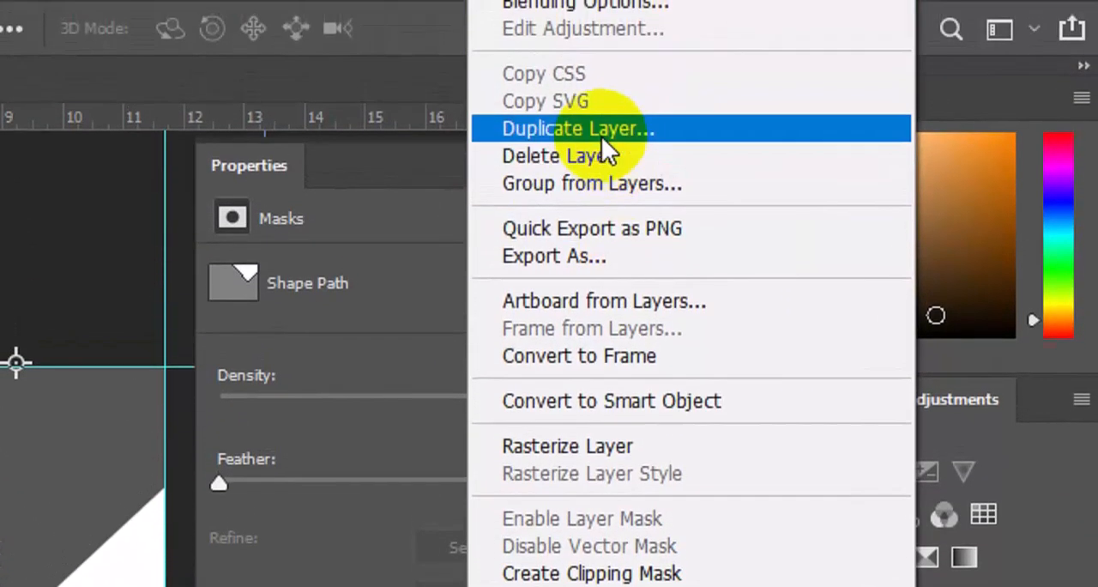
{"action": "left_click", "coordinate": [601, 137]}
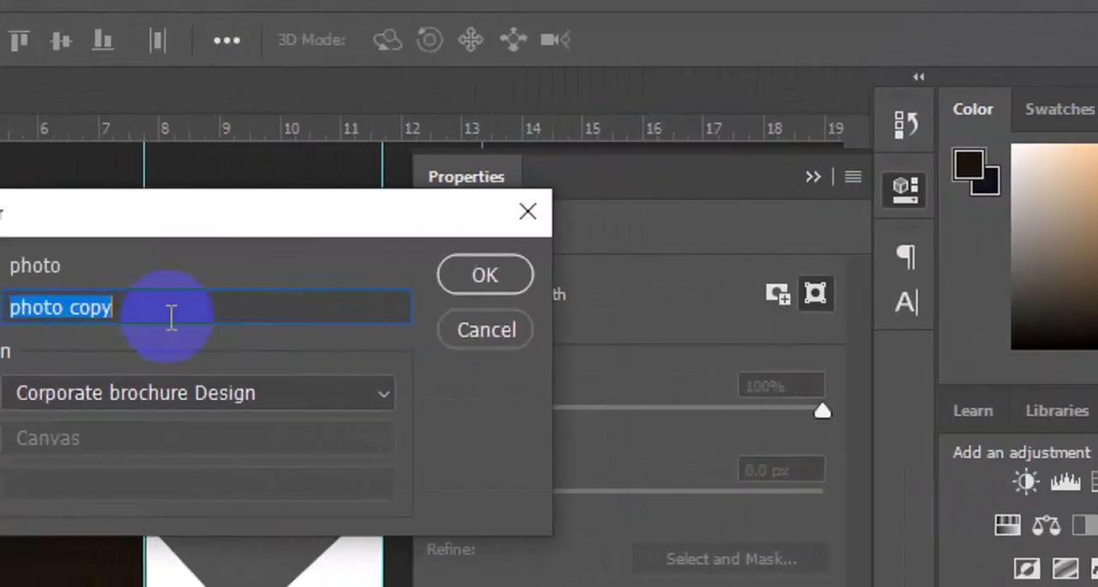
{"action": "left_click", "coordinate": [172, 317]}
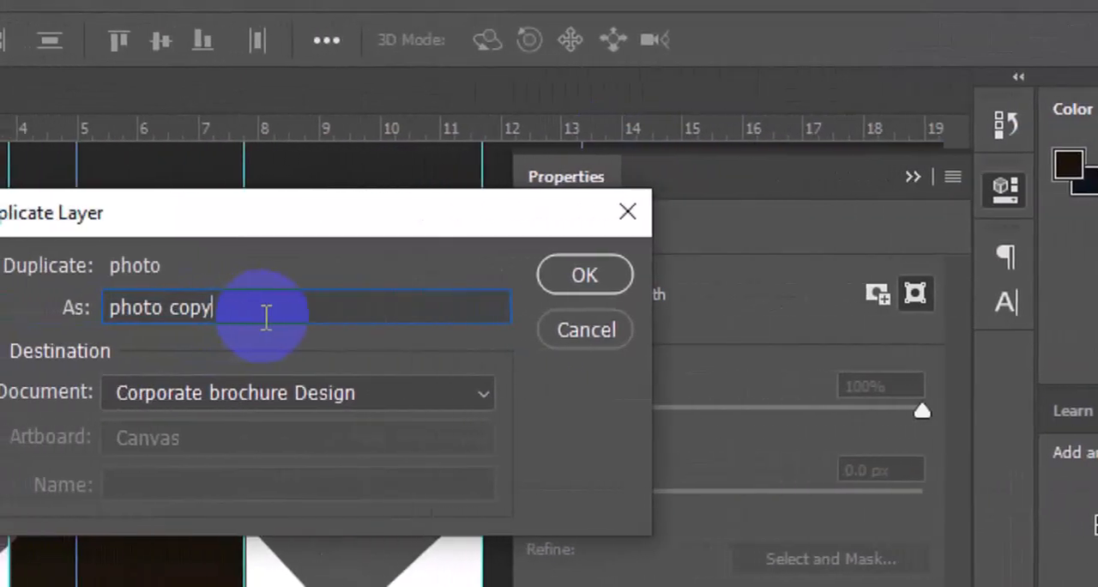
{"action": "key", "text": "BackSpace"}
{"action": "key", "text": "BackSpace"}
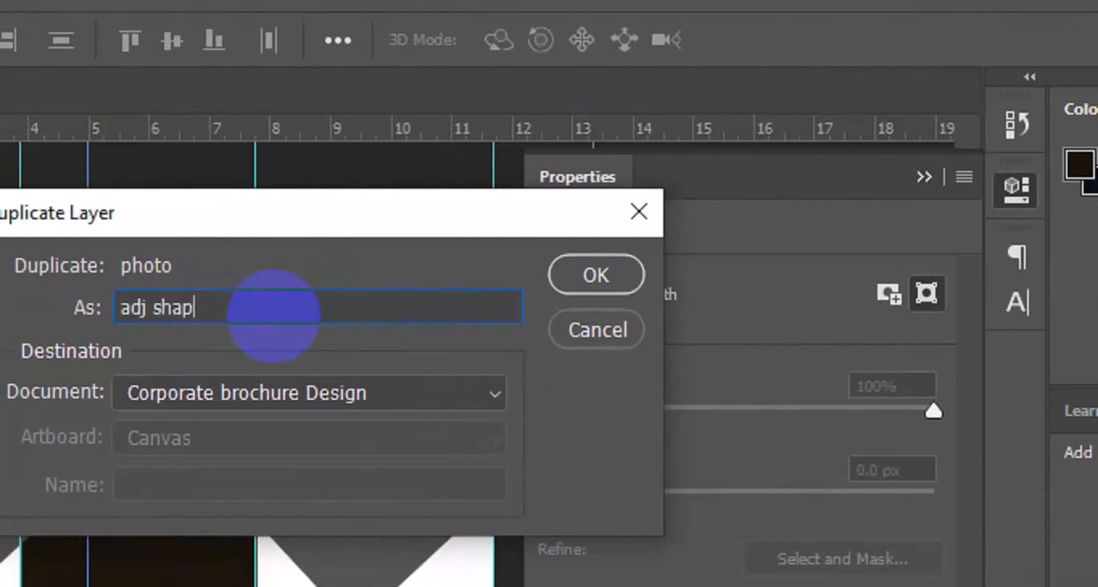
{"action": "type", "text": "adj shape"}
{"action": "left_click", "coordinate": [617, 287]}
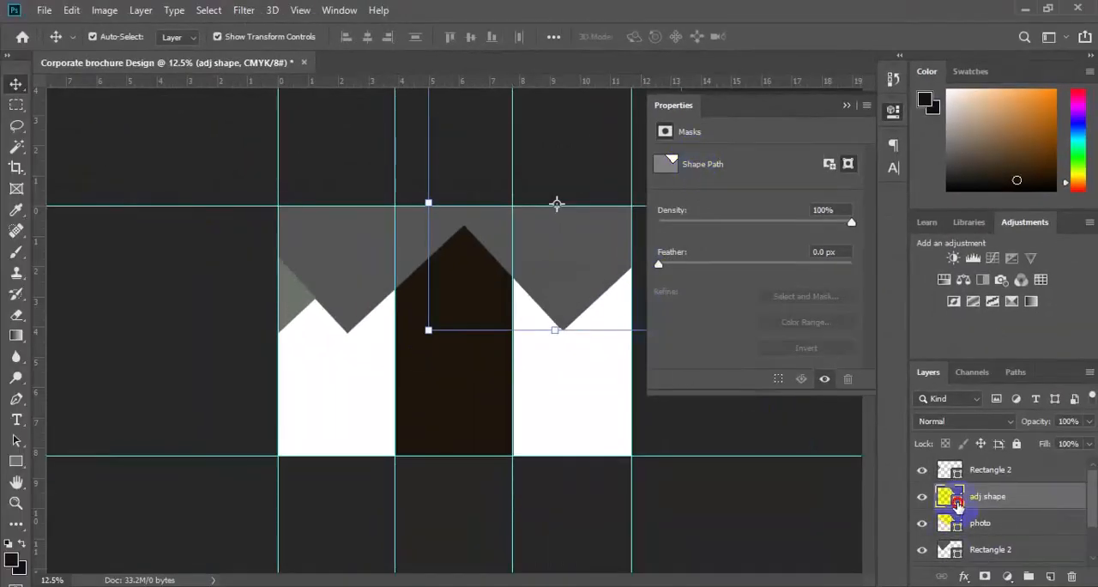
Step: Change the adj shape layer's fill to a dark green
{"action": "double_click", "coordinate": [957, 505]}
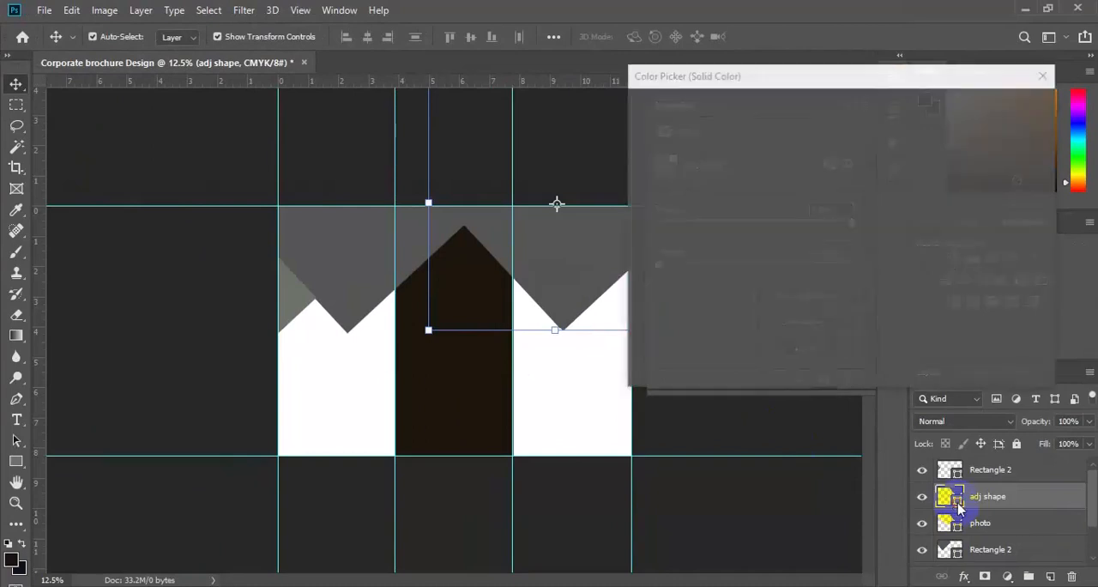
{"action": "left_click", "coordinate": [726, 269]}
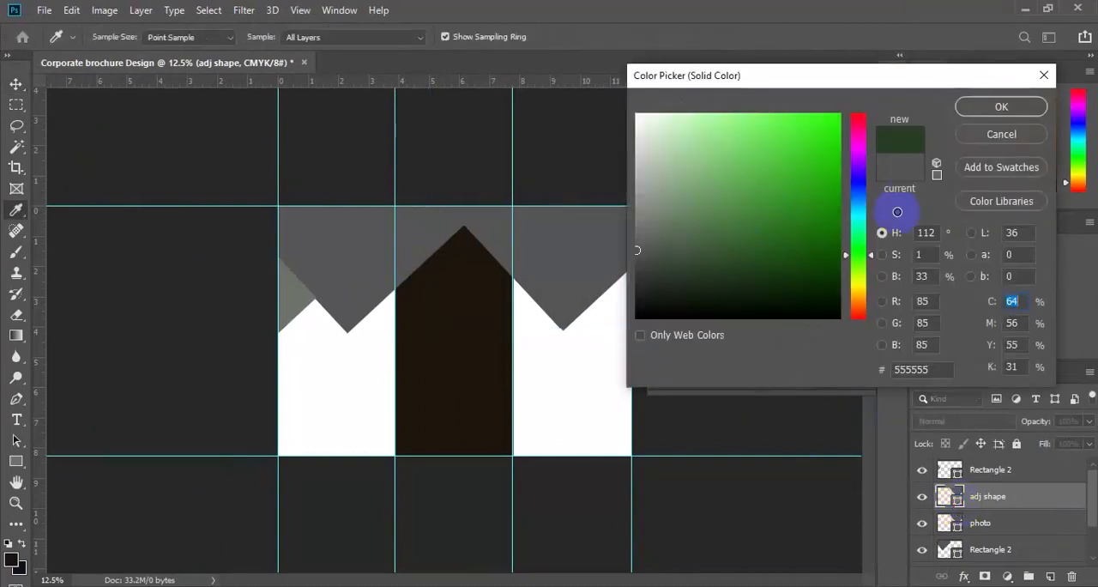
{"action": "left_click", "coordinate": [998, 108]}
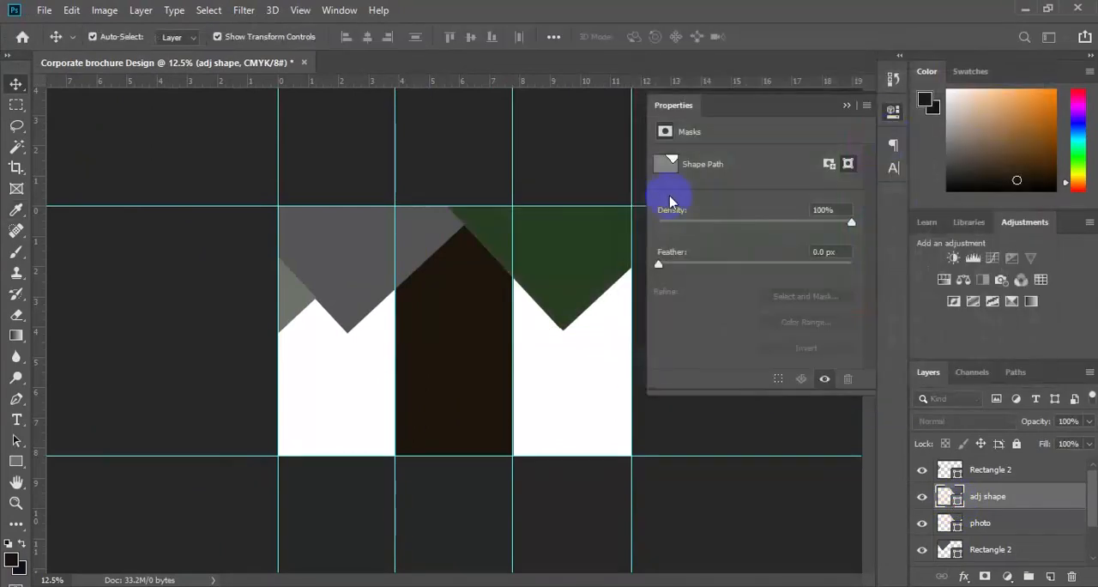
Step: Try to move the dark green adj shape down and outward below the grey shape in the third panel
{"action": "left_click", "coordinate": [550, 248]}
{"action": "left_click_drag", "start_coordinate": [549, 248], "coordinate": [641, 354]}
{"action": "key", "text": "ctrl+z"}
{"action": "left_click", "coordinate": [846, 104]}
{"action": "left_click_drag", "start_coordinate": [590, 311], "coordinate": [608, 343]}
{"action": "key", "text": "ctrl+plus"}
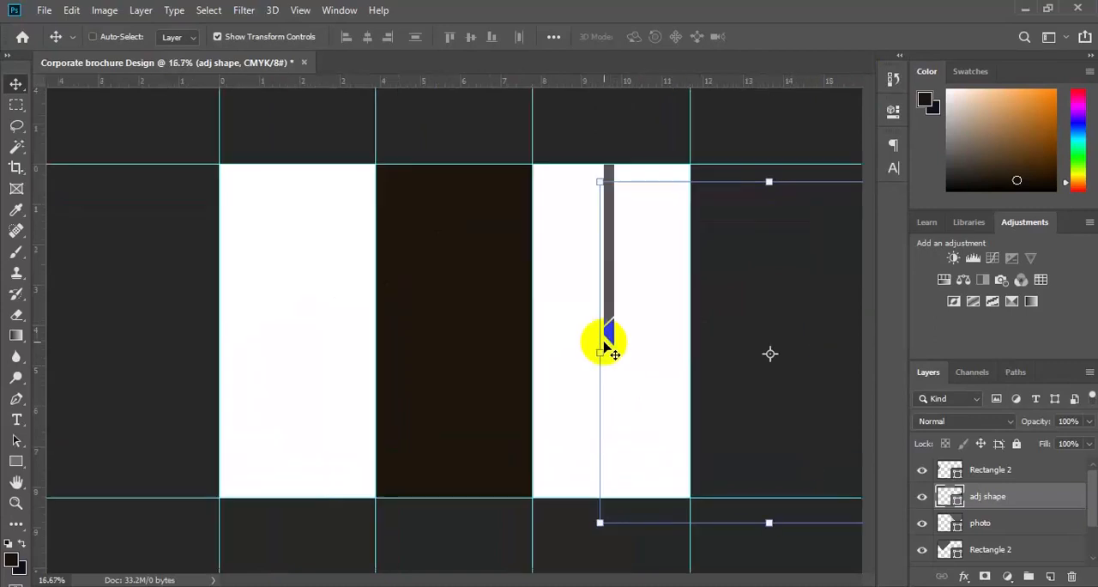
Step: Delete the adj shape layer
{"action": "left_click_drag", "start_coordinate": [673, 325], "coordinate": [693, 308]}
{"action": "key", "text": "Delete"}
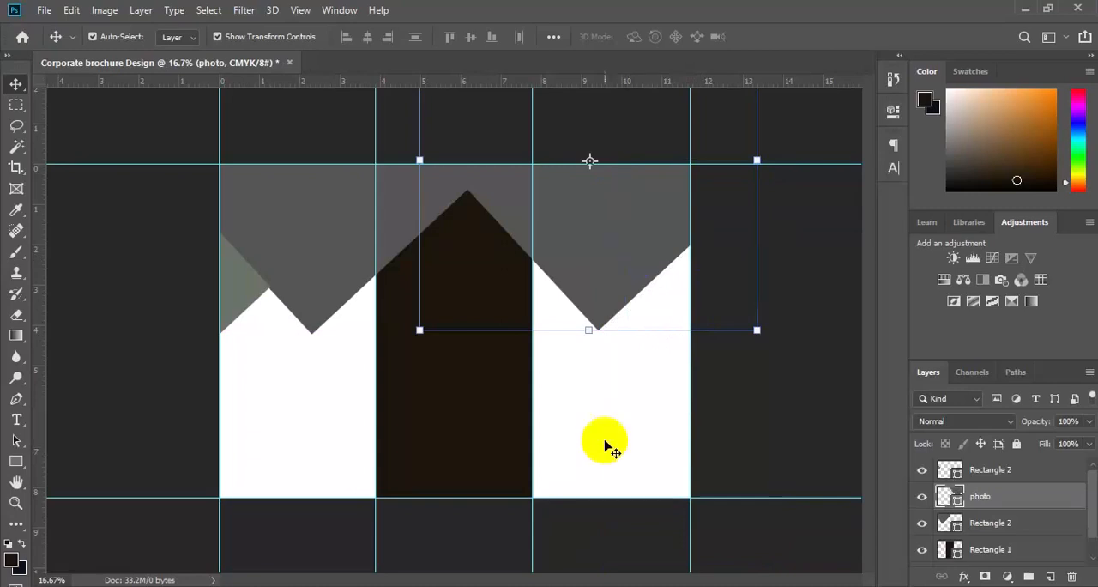
Step: Duplicate the layer of the large grey shape above the first panel as Rectangle 3
{"action": "left_click", "coordinate": [316, 246]}
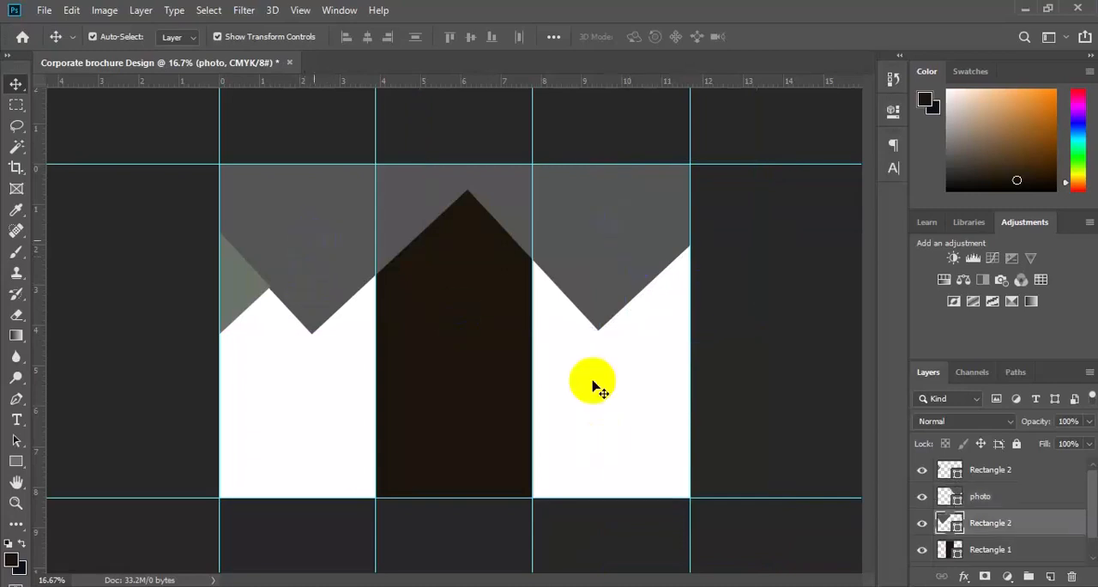
{"action": "right_click", "coordinate": [990, 525]}
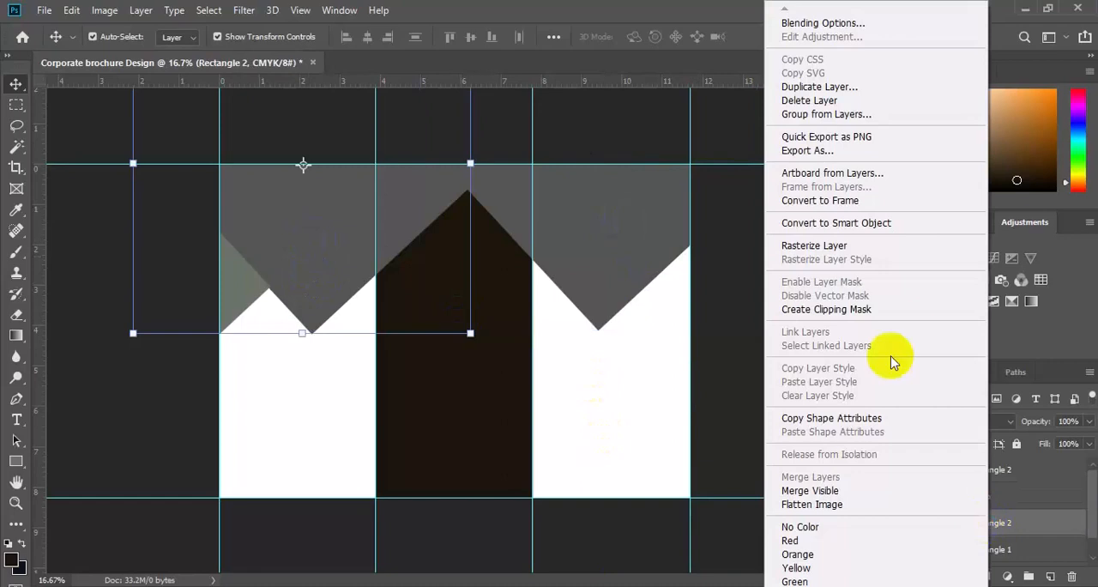
{"action": "left_click", "coordinate": [832, 86]}
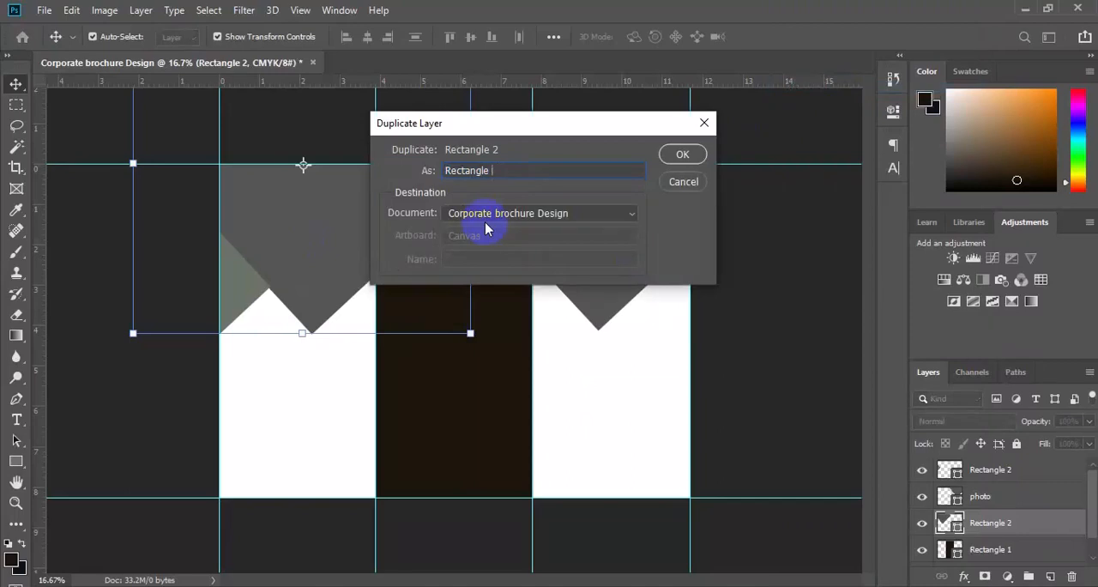
{"action": "left_click", "coordinate": [678, 159]}
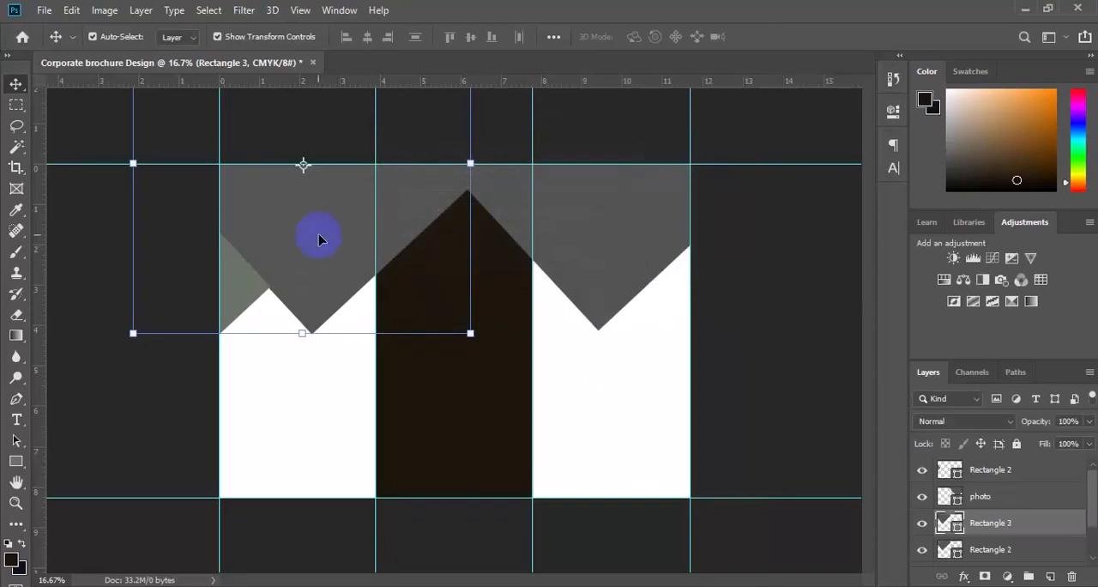
Step: Move Rectangle 3 down so only its peak shows at the page's bottom edge, centred on the guide between the first and middle panels
{"action": "key", "text": "ctrl+minus"}
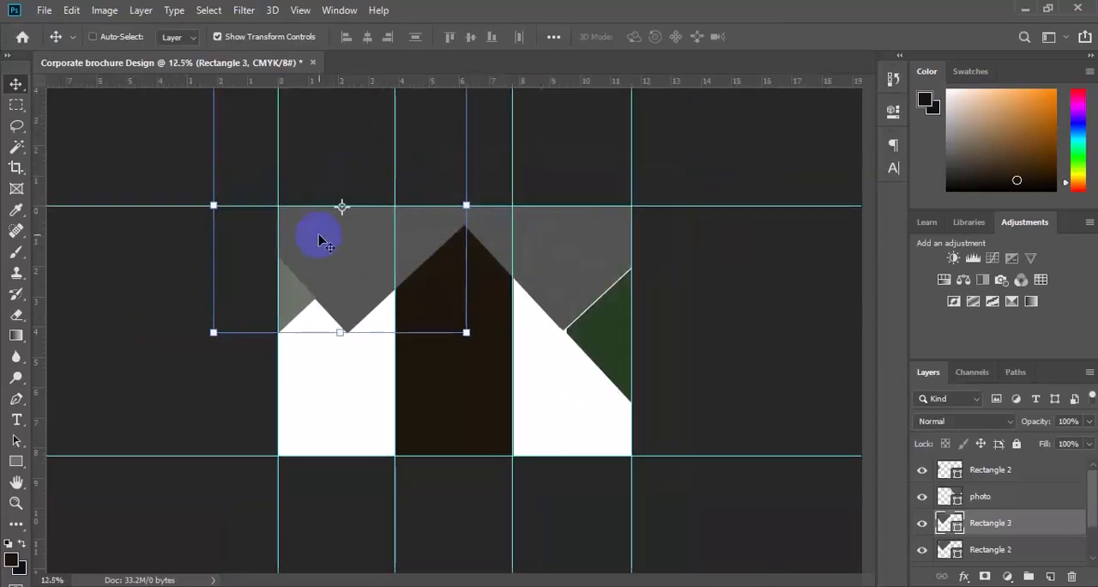
{"action": "left_click_drag", "start_coordinate": [333, 374], "coordinate": [419, 540]}
{"action": "key", "text": "ctrl+plus"}
{"action": "key", "text": "shift+Left"}
{"action": "key", "text": "shift+Left"}
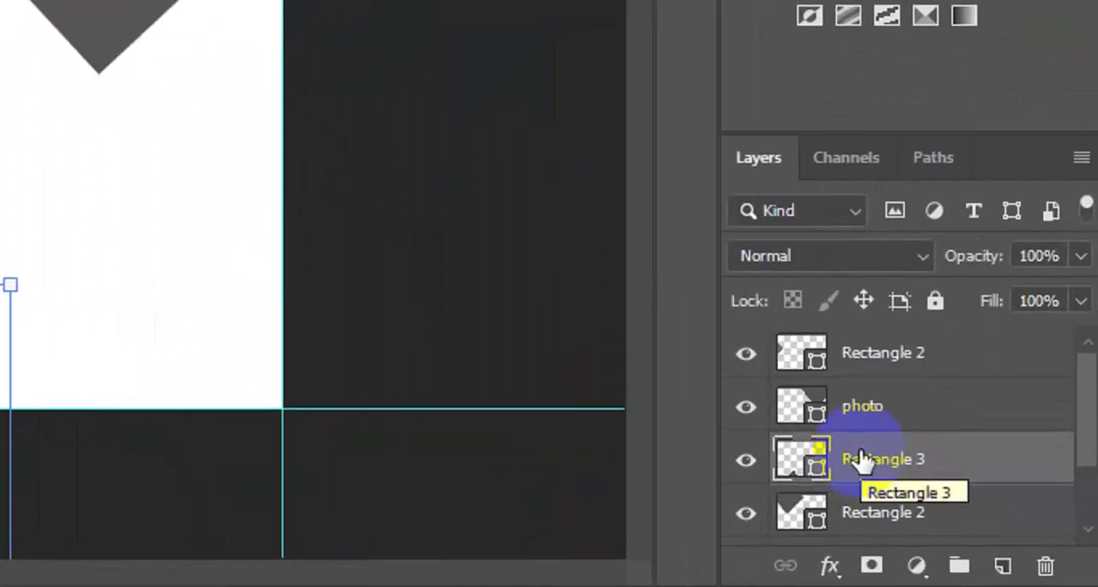
Step: Duplicate the Rectangle 3 layer and name the copy Rectangle 4
{"action": "right_click", "coordinate": [980, 521]}
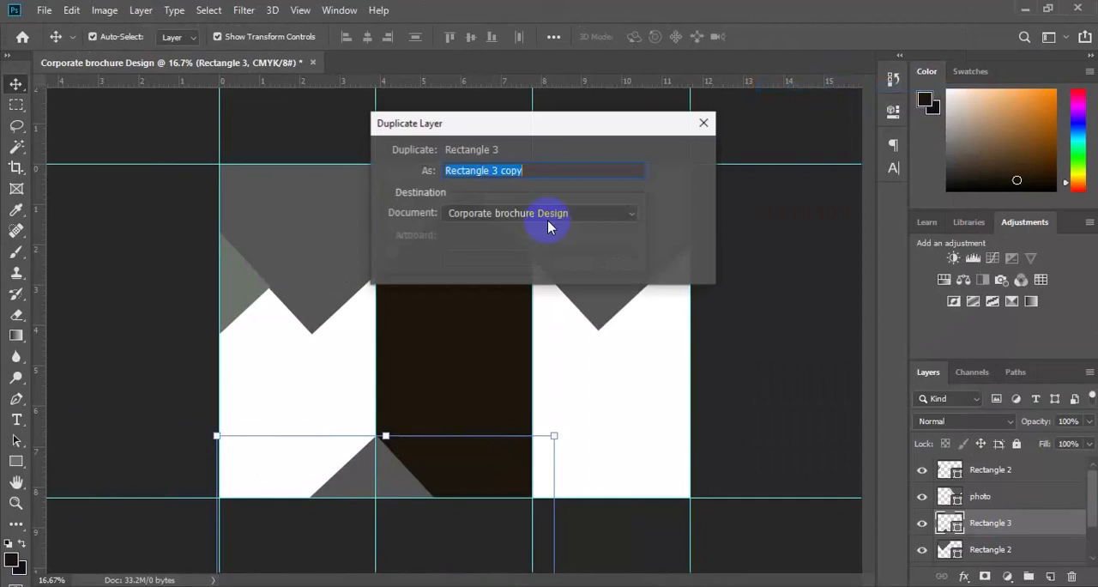
{"action": "key", "text": "Right"}
{"action": "key", "text": "BackSpace"}
{"action": "key", "text": "BackSpace"}
{"action": "key", "text": "BackSpace"}
{"action": "key", "text": "BackSpace"}
{"action": "key", "text": "BackSpace"}
{"action": "key", "text": "BackSpace"}
{"action": "key", "text": "BackSpace"}
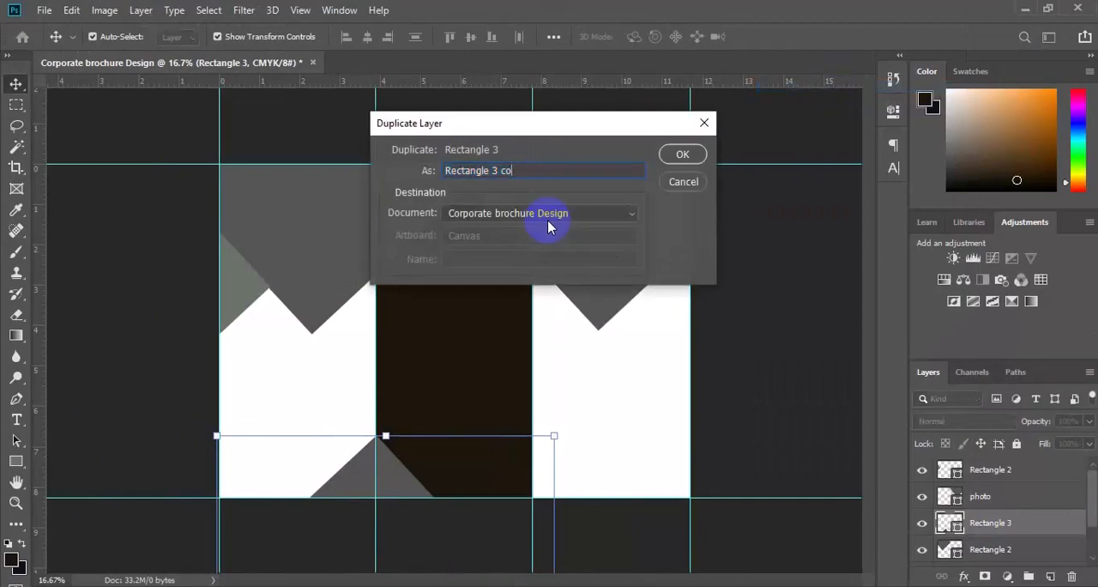
{"action": "type", "text": "4"}
{"action": "left_click", "coordinate": [682, 156]}
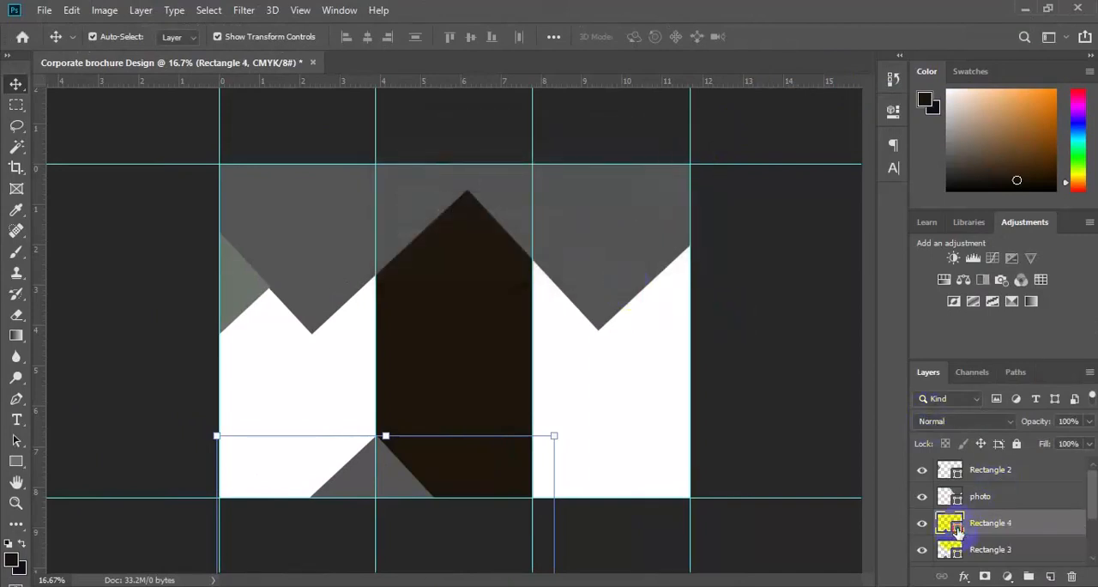
Step: Change the Rectangle 4 layer's fill to a dark green
{"action": "double_click", "coordinate": [950, 523]}
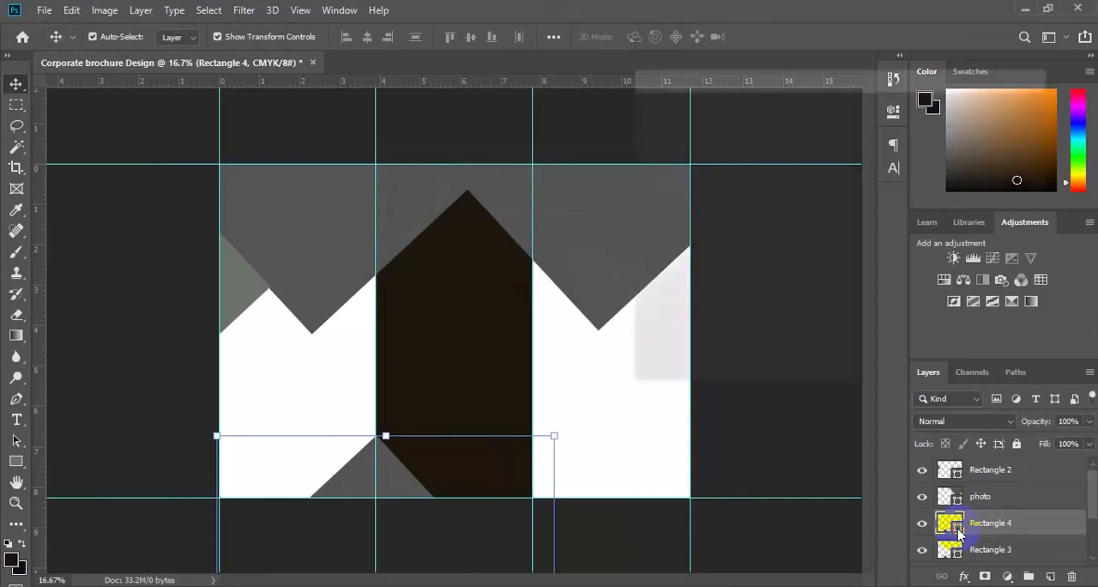
{"action": "left_click", "coordinate": [732, 280]}
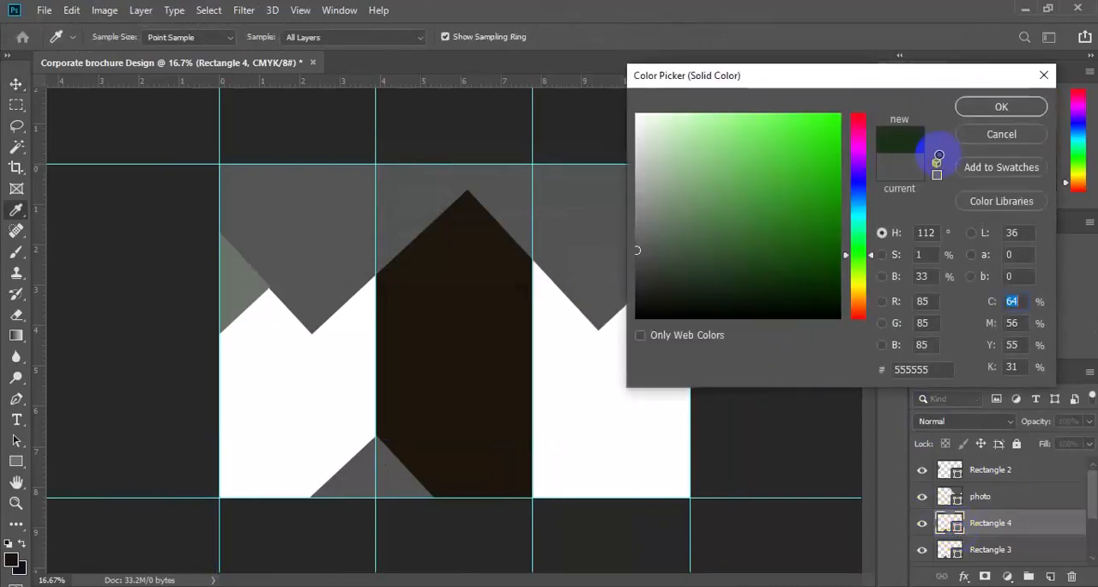
{"action": "left_click", "coordinate": [1002, 107]}
{"action": "key", "text": "v"}
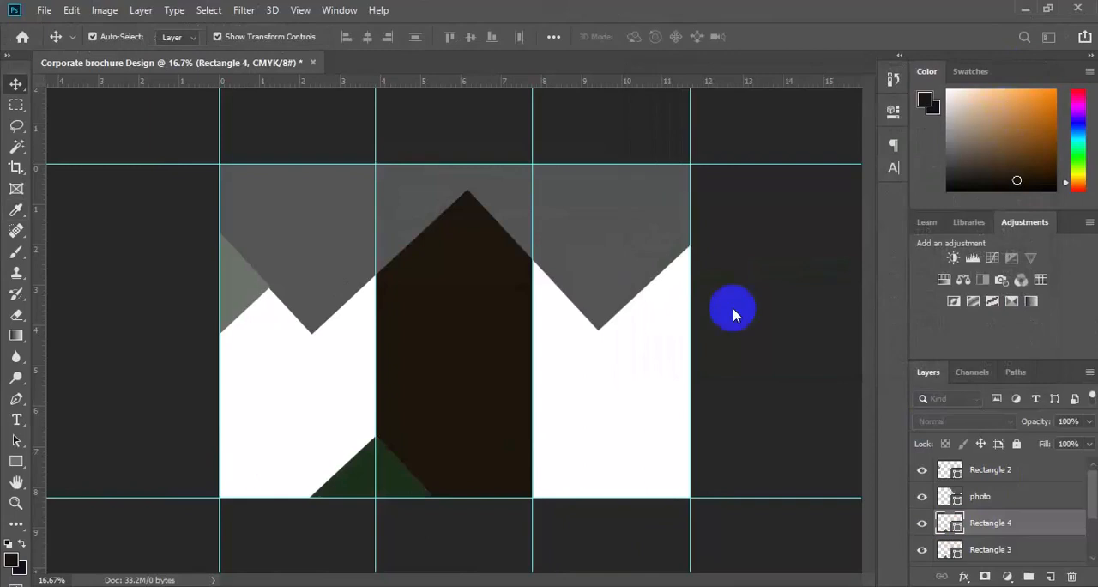
Step: Move the dark green Rectangle 4 across to the bottom outer corner of the third panel, with its peak near the page edge
{"action": "left_click", "coordinate": [403, 493]}
{"action": "left_click_drag", "start_coordinate": [403, 491], "coordinate": [677, 438]}
{"action": "mouse_move", "coordinate": [621, 487]}
{"action": "left_mouse_down"}
{"action": "mouse_move", "coordinate": [660, 478]}
{"action": "mouse_move", "coordinate": [639, 480]}
{"action": "left_mouse_up"}
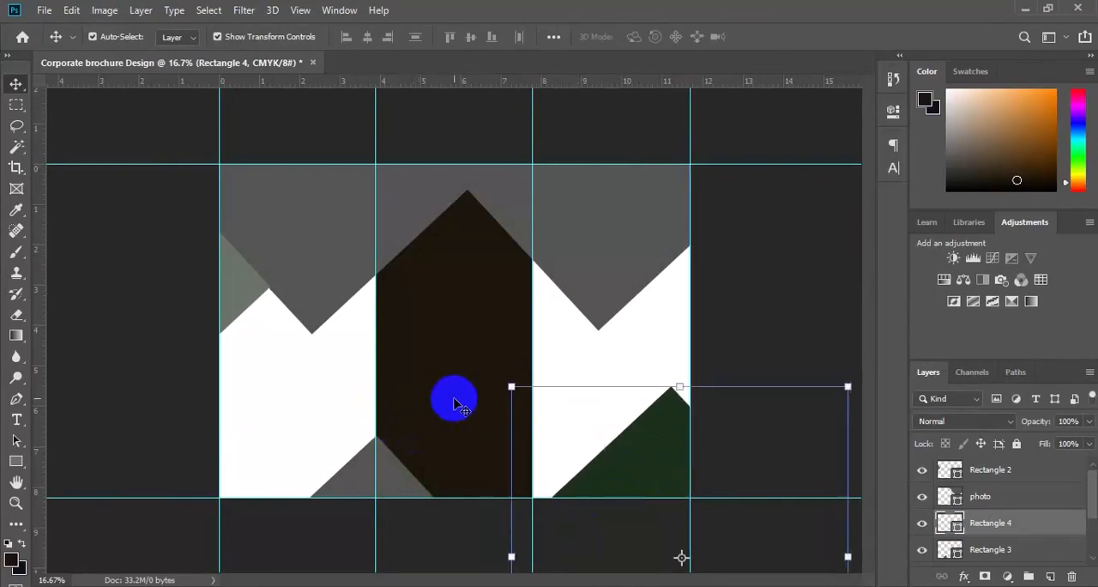
Step: Align the dark panel-sized rectangle to the left edge of the whole canvas so it fills the first panel, and clear the selection
{"action": "left_click", "coordinate": [455, 403]}
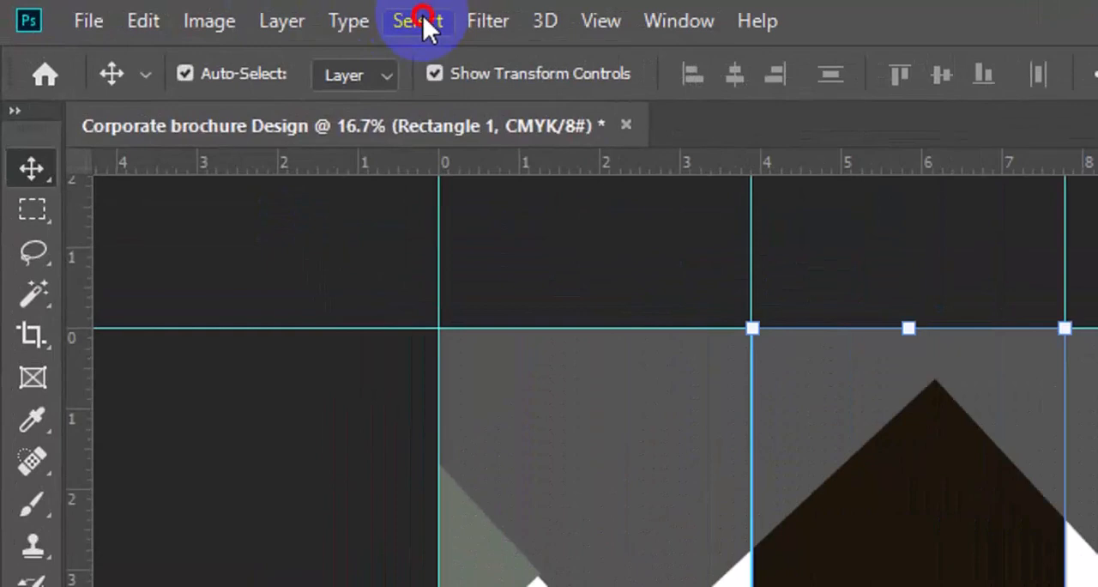
{"action": "left_click", "coordinate": [211, 12]}
{"action": "left_click", "coordinate": [450, 48]}
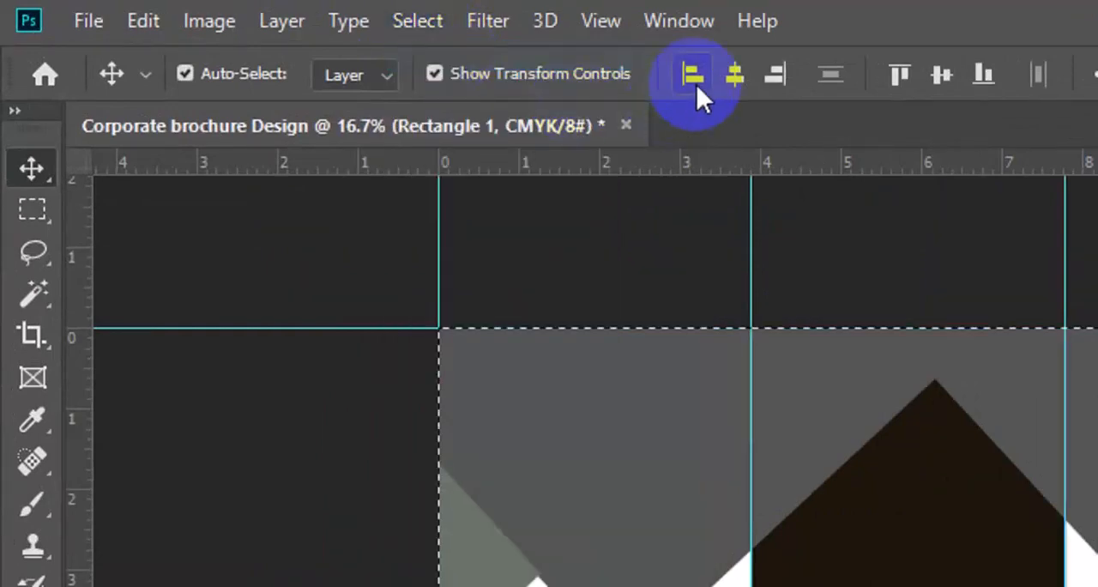
{"action": "left_click", "coordinate": [694, 78]}
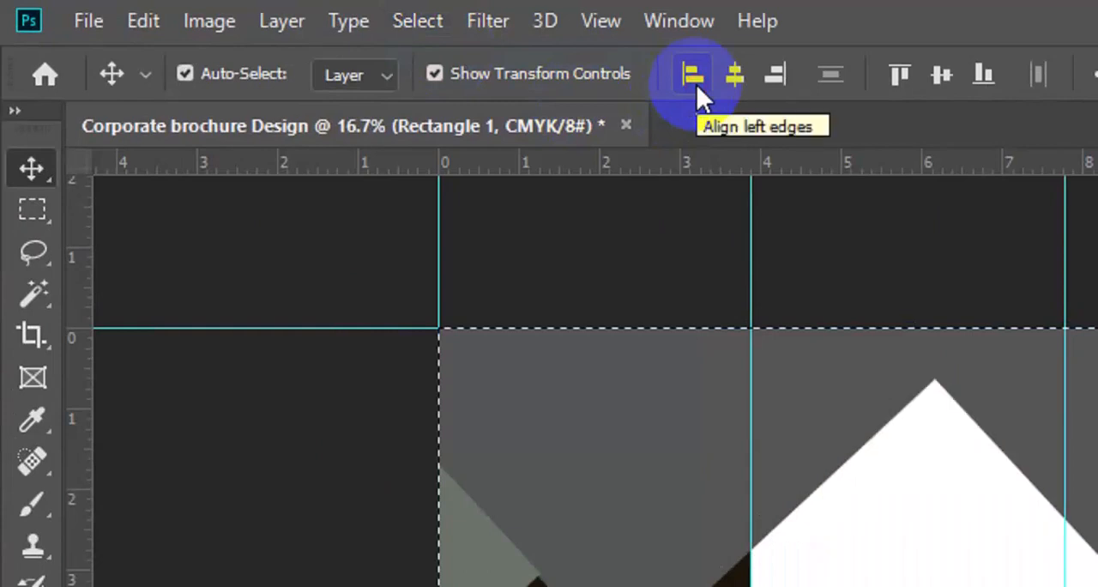
{"action": "left_click", "coordinate": [414, 25]}
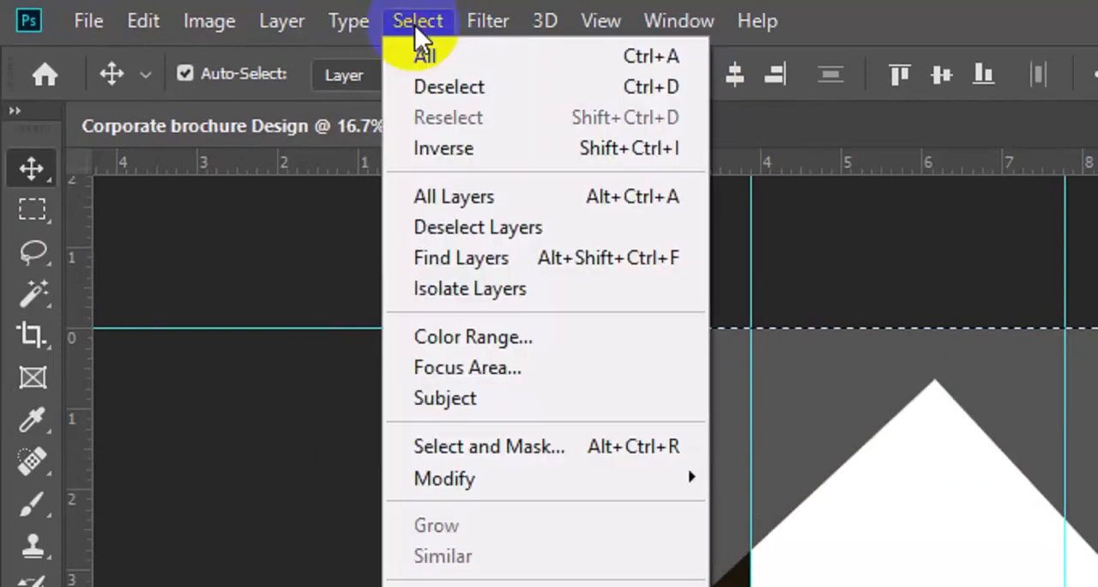
{"action": "left_click", "coordinate": [475, 90]}
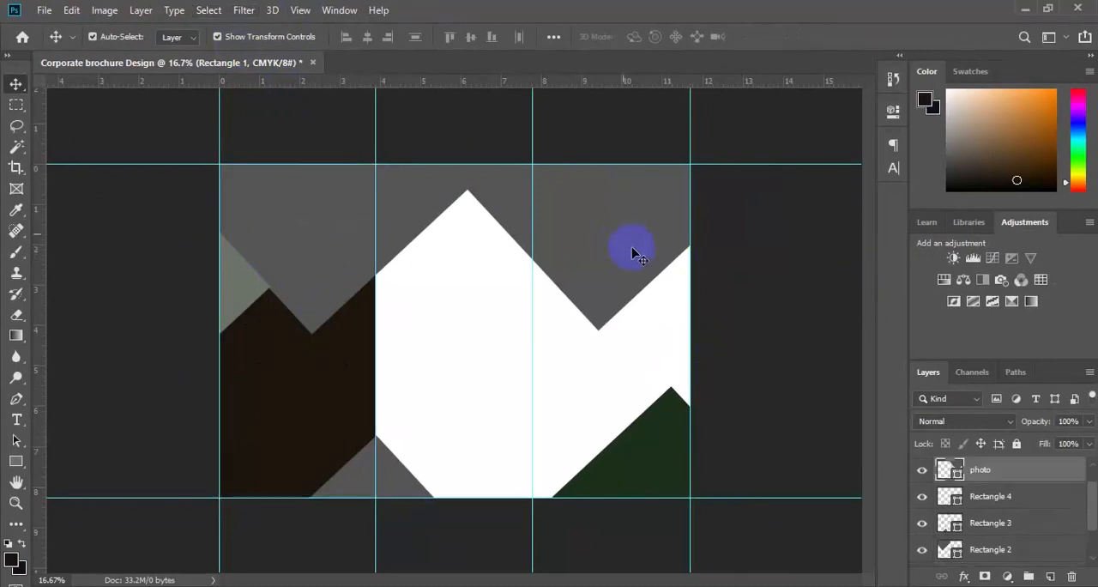
Step: Duplicate the photo layer as color and move the copy up and outward at the top of the third panel
{"action": "left_click", "coordinate": [632, 253]}
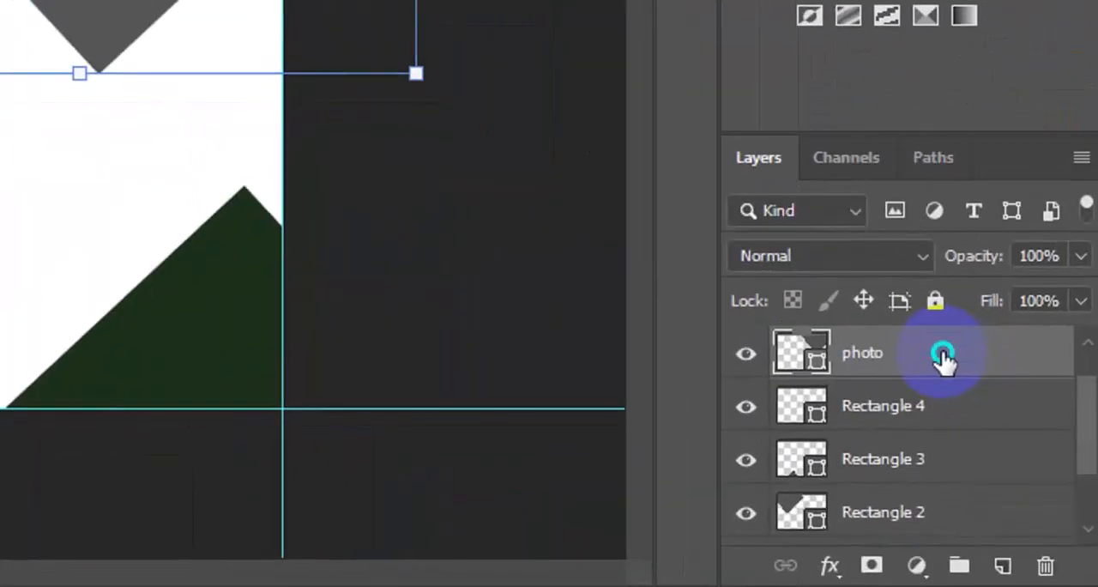
{"action": "right_click", "coordinate": [942, 353]}
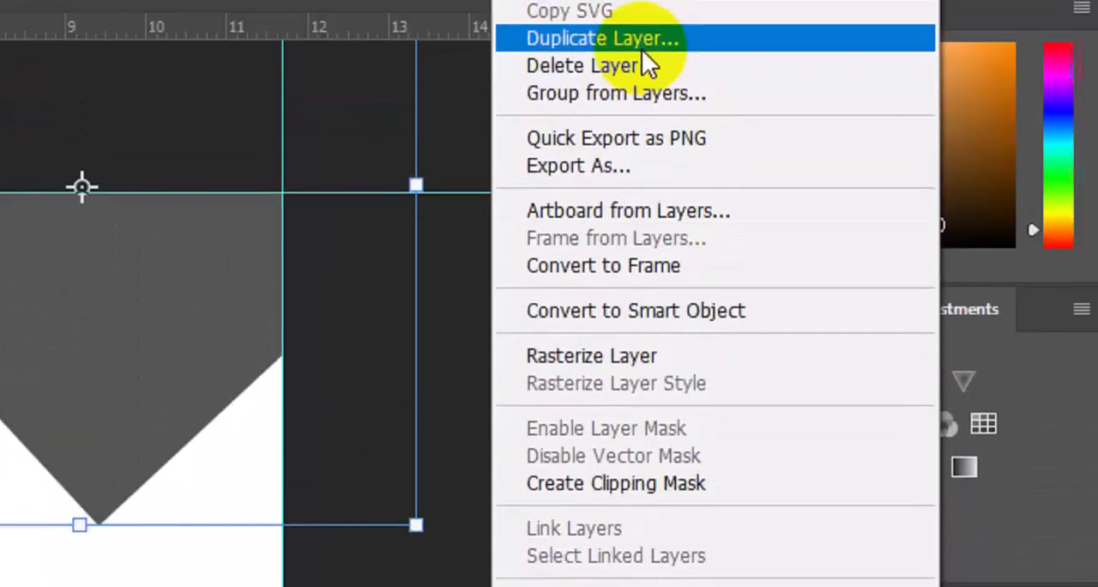
{"action": "left_click", "coordinate": [643, 41]}
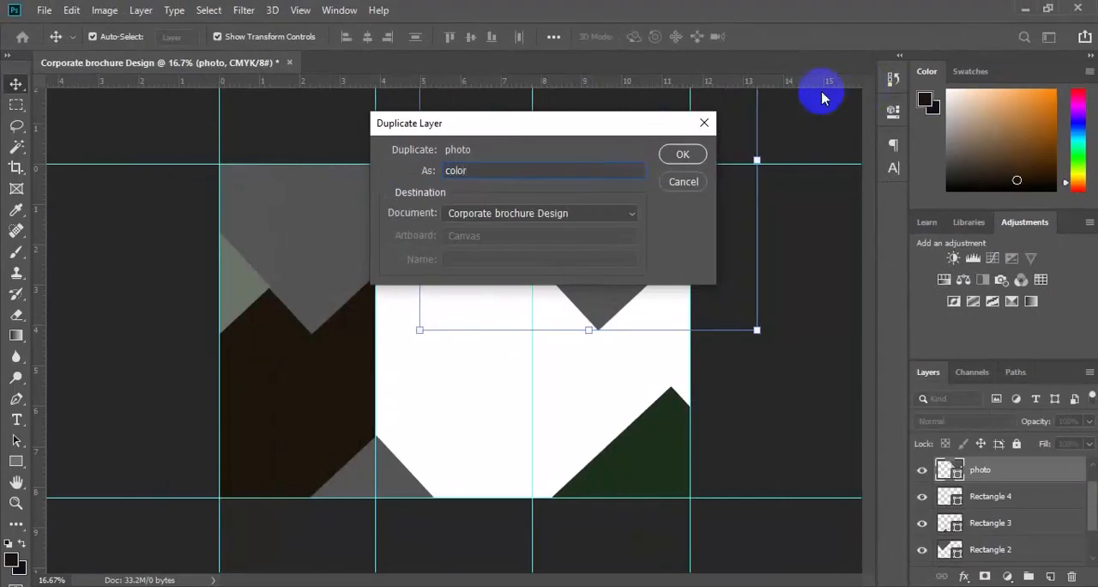
{"action": "left_click", "coordinate": [689, 155]}
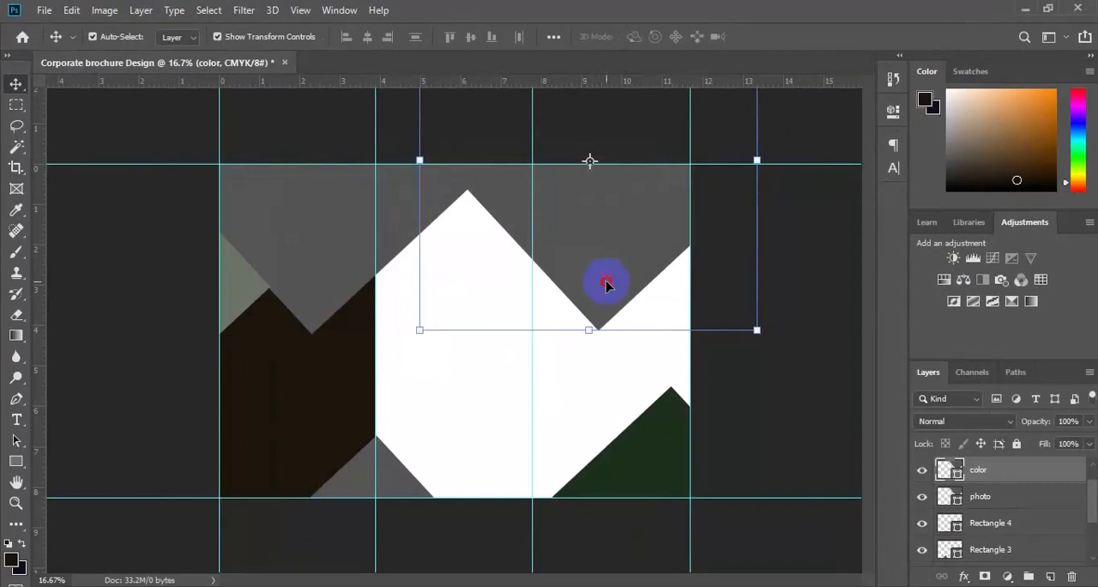
{"action": "left_click_drag", "start_coordinate": [606, 281], "coordinate": [612, 283]}
{"action": "left_click_drag", "start_coordinate": [653, 223], "coordinate": [658, 195]}
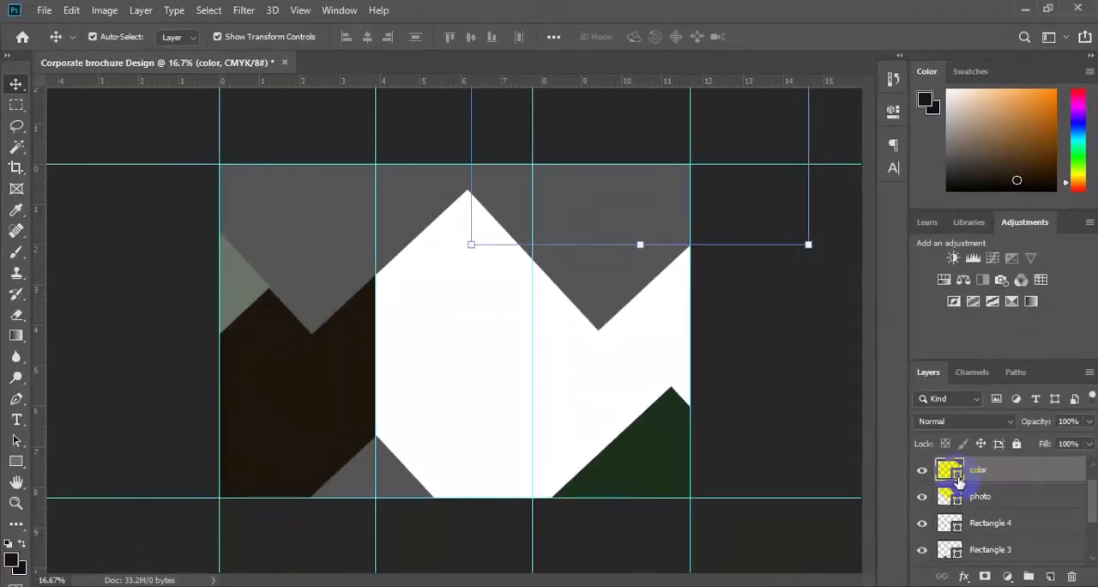
Step: Fill the color shape with the dark green of the bottom corner shape and move it so only a small tip shows in the top outer corner
{"action": "double_click", "coordinate": [958, 482]}
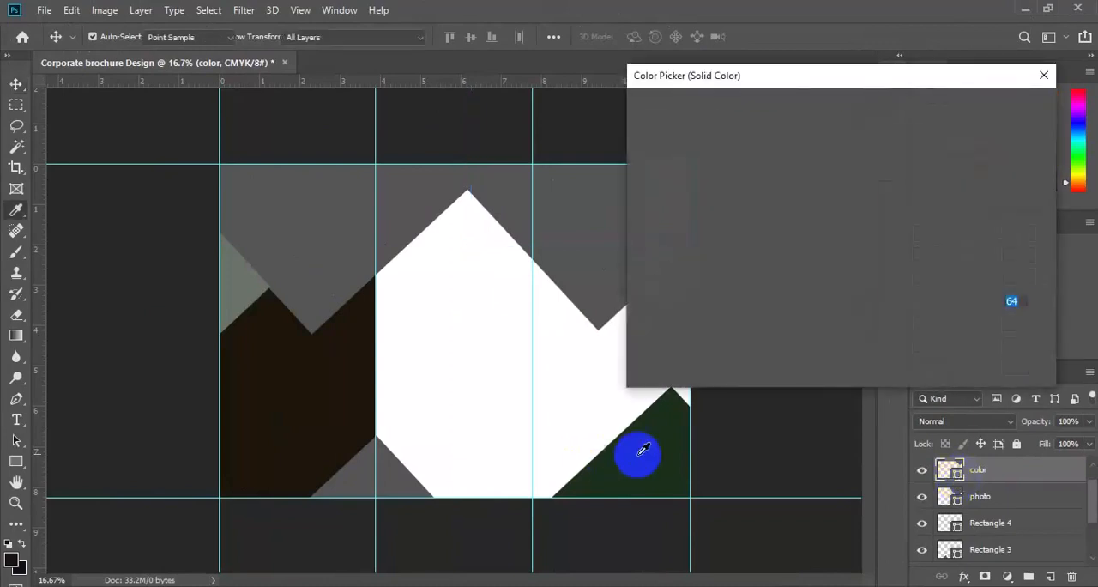
{"action": "left_click", "coordinate": [637, 454]}
{"action": "left_click", "coordinate": [992, 113]}
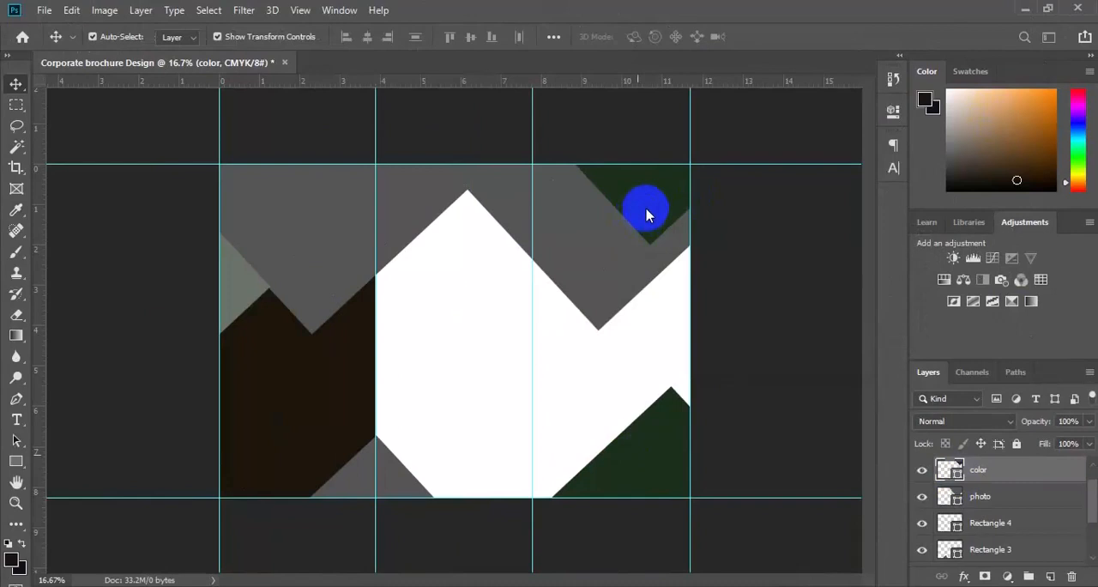
{"action": "left_click", "coordinate": [646, 215]}
{"action": "left_click_drag", "start_coordinate": [655, 212], "coordinate": [669, 167]}
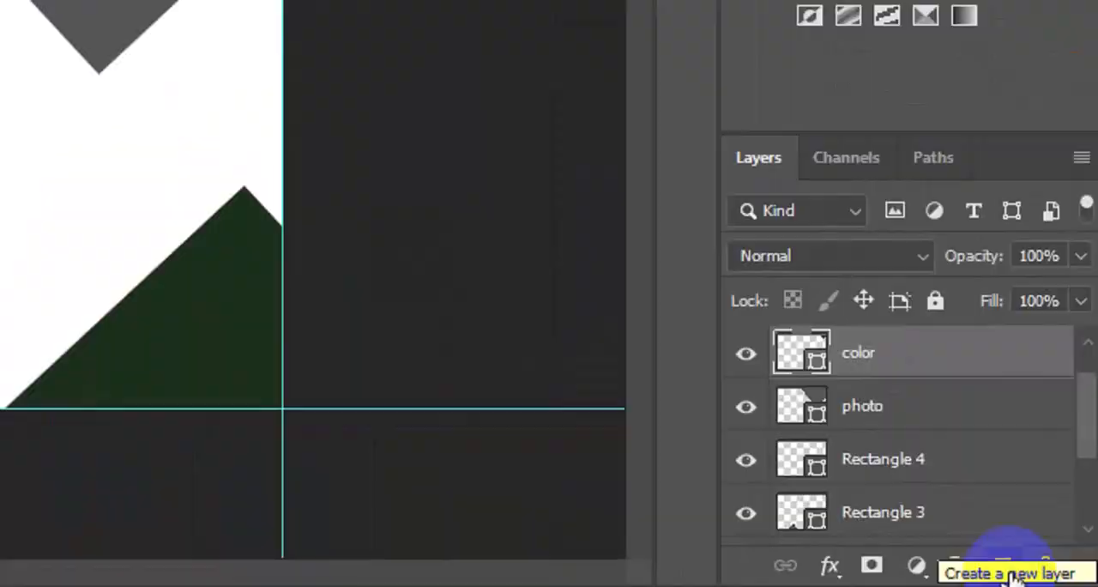
Step: Add a new layer and draw a black rectangle 1140 x 205 px just below the grey tip in the third panel
{"action": "left_click", "coordinate": [1009, 573]}
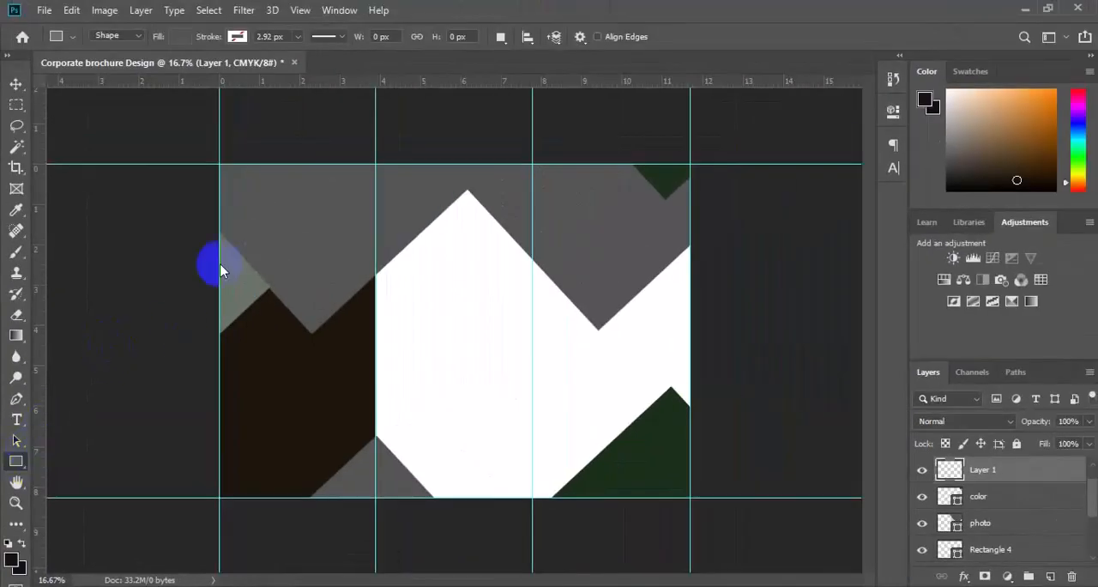
{"action": "left_click", "coordinate": [183, 38]}
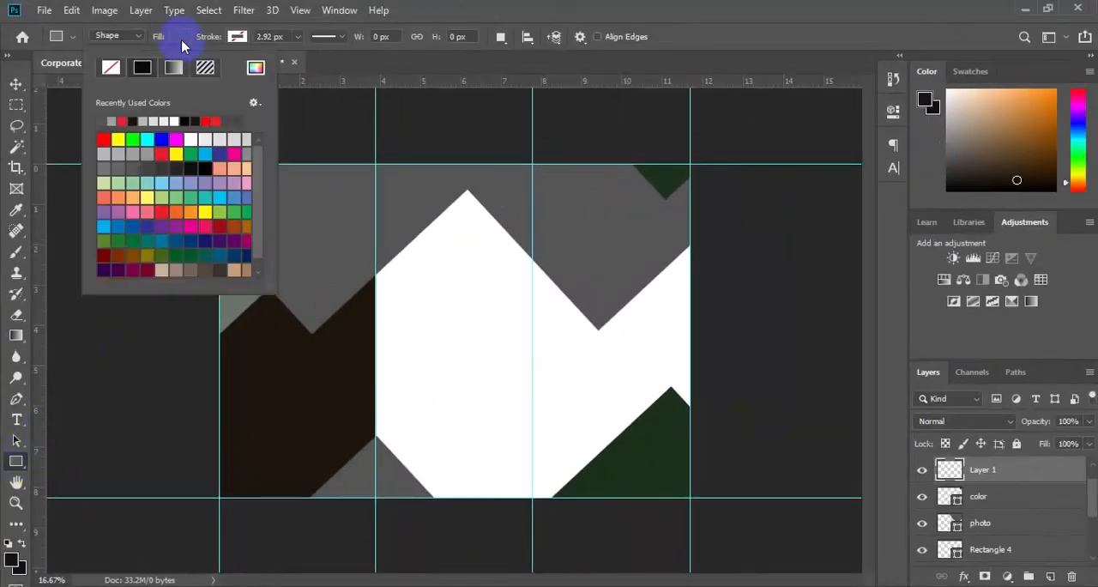
{"action": "left_click", "coordinate": [205, 168]}
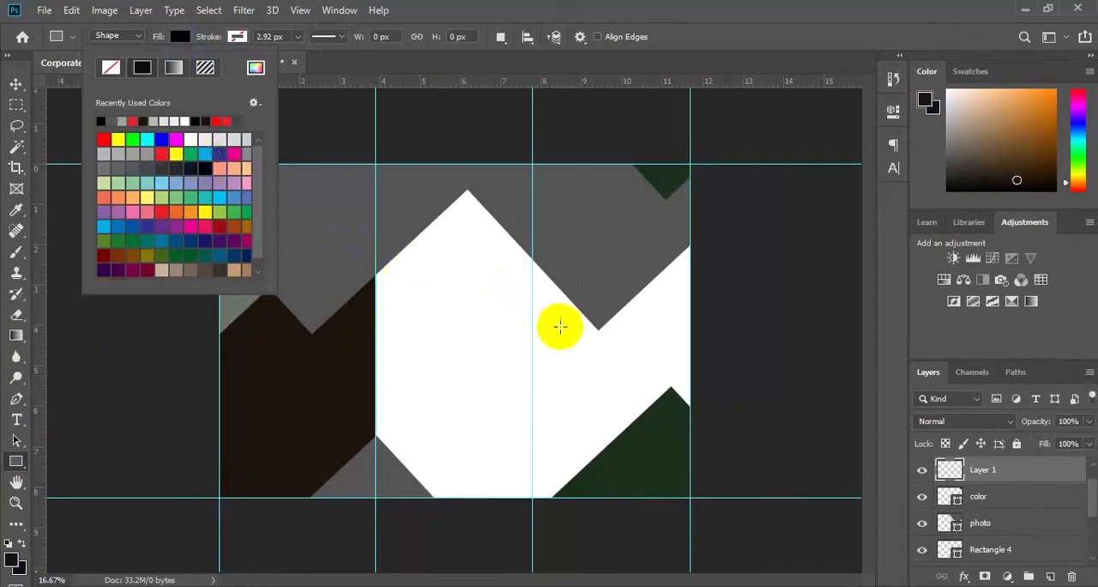
{"action": "left_click_drag", "start_coordinate": [564, 332], "coordinate": [715, 357]}
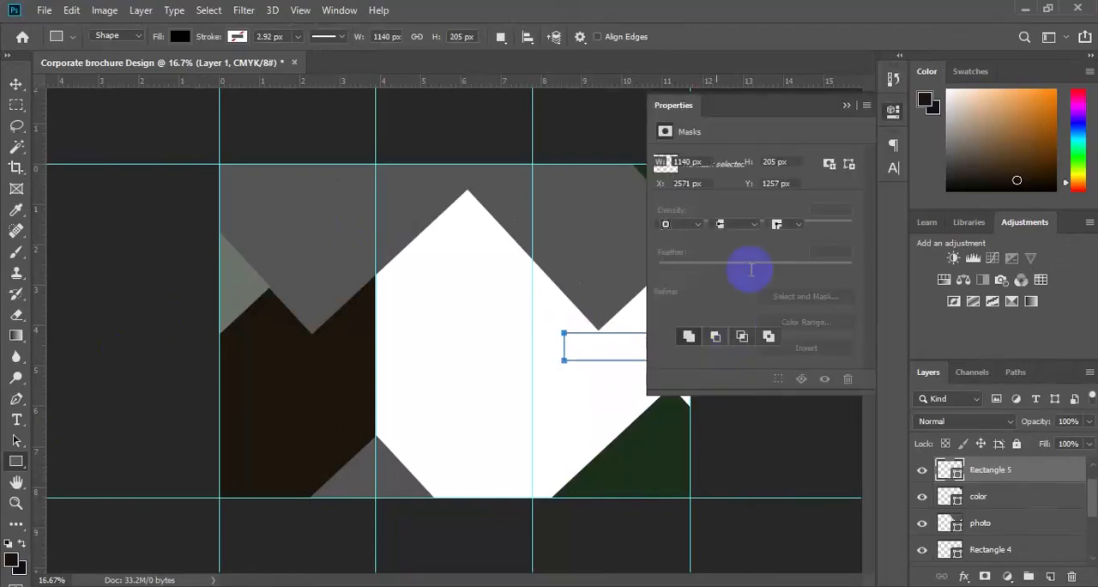
{"action": "left_click", "coordinate": [845, 107]}
{"action": "key", "text": "v"}
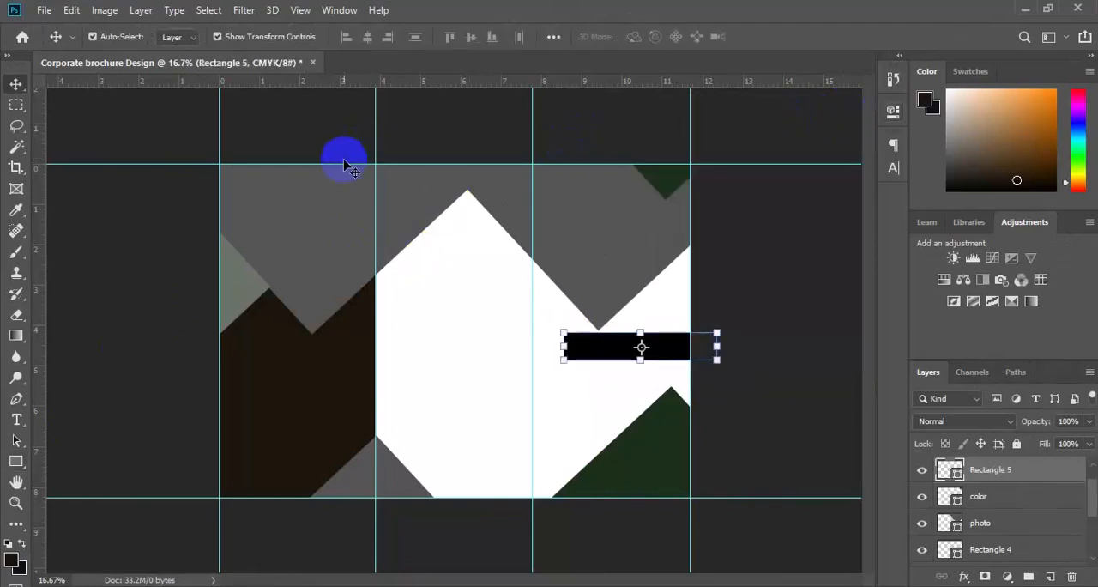
Step: Rotate the black rectangle in the third panel about -38 degrees and move it along the grey shape's outer lower edge
{"action": "left_click", "coordinate": [72, 12]}
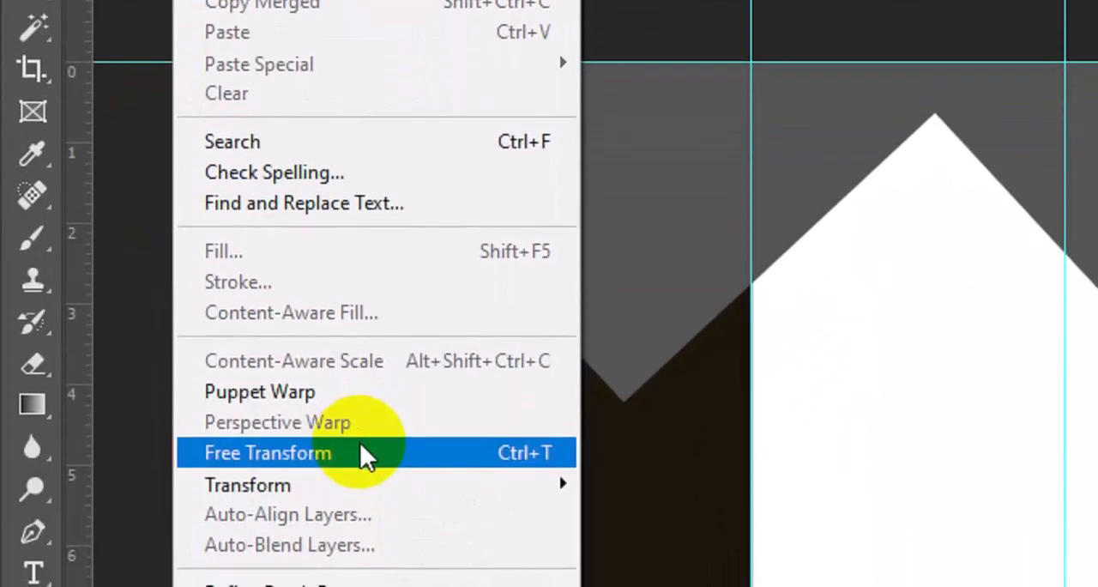
{"action": "left_click", "coordinate": [360, 446]}
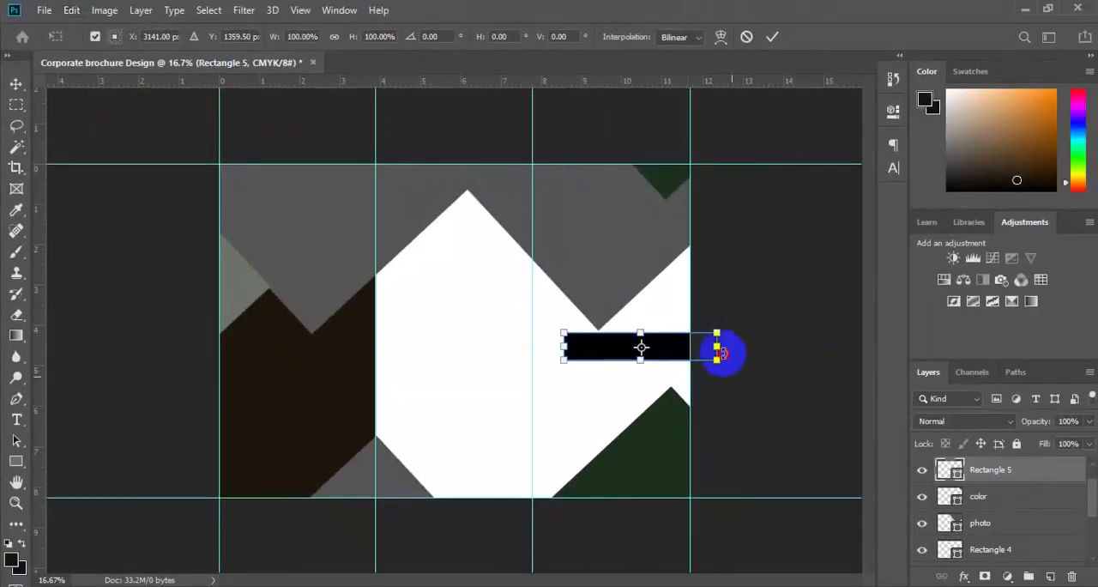
{"action": "left_click_drag", "start_coordinate": [726, 348], "coordinate": [718, 339]}
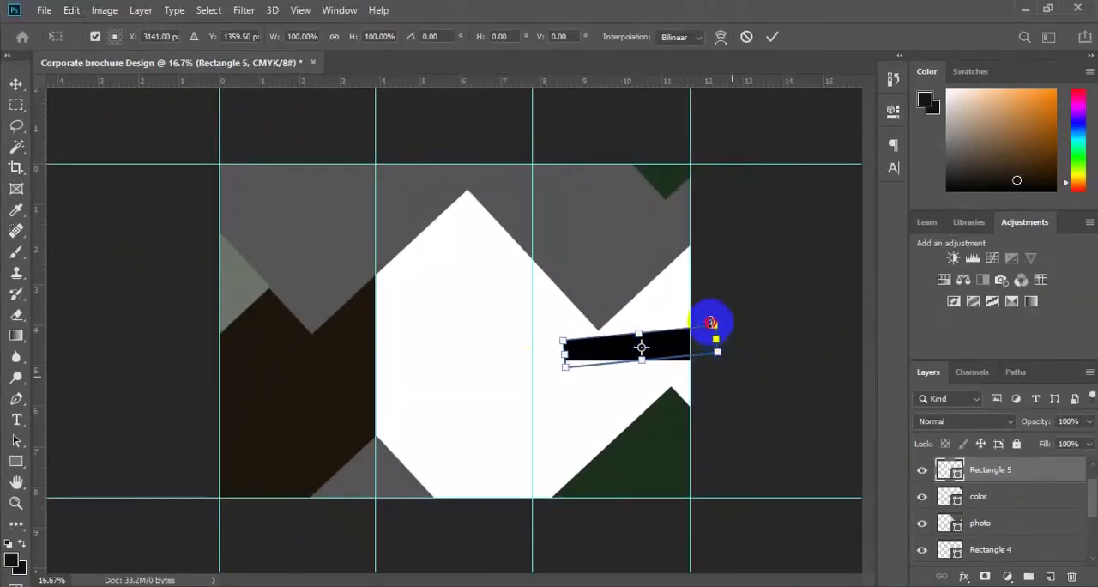
{"action": "left_click_drag", "start_coordinate": [708, 319], "coordinate": [657, 314]}
{"action": "key", "text": "ctrl+plus"}
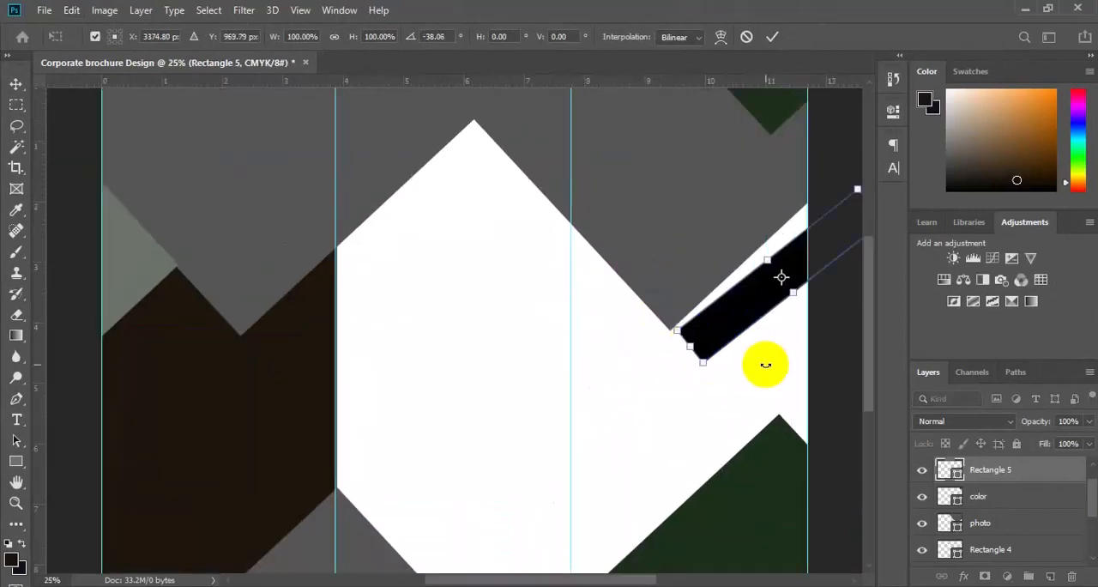
{"action": "key", "text": "Return"}
Step: Rotate the black bar another -4.78 degrees, set it flush against the grey edge and place its layer below the photo layer
{"action": "left_click_drag", "start_coordinate": [733, 453], "coordinate": [519, 482]}
{"action": "left_click", "coordinate": [72, 11]}
{"action": "left_click", "coordinate": [134, 360]}
{"action": "mouse_move", "coordinate": [660, 394]}
{"action": "left_mouse_down"}
{"action": "mouse_move", "coordinate": [677, 385]}
{"action": "mouse_move", "coordinate": [661, 375]}
{"action": "left_mouse_up"}
{"action": "left_click_drag", "start_coordinate": [544, 326], "coordinate": [535, 327]}
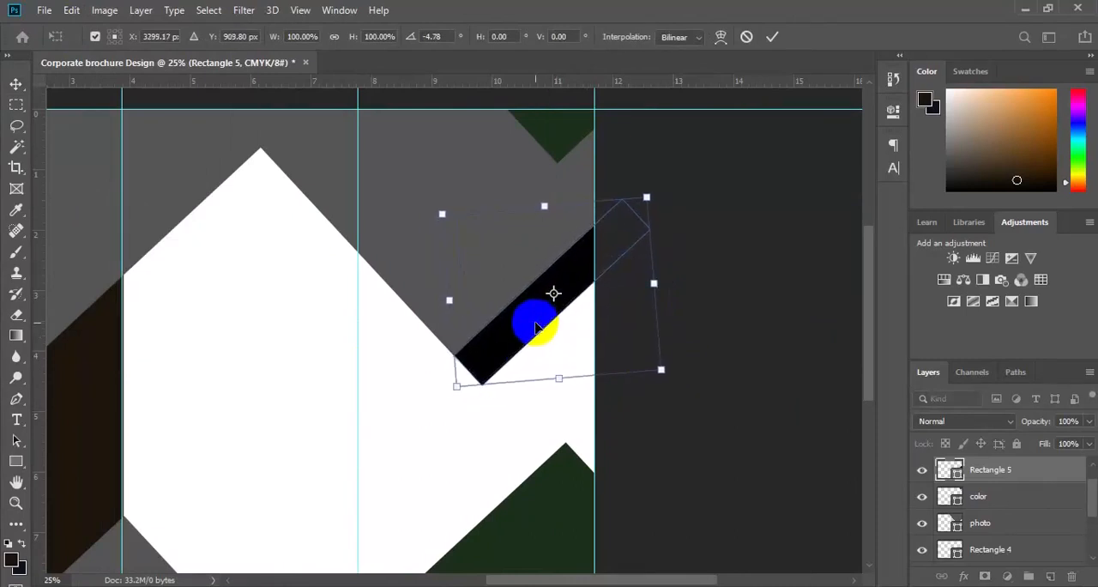
{"action": "key", "text": "Return"}
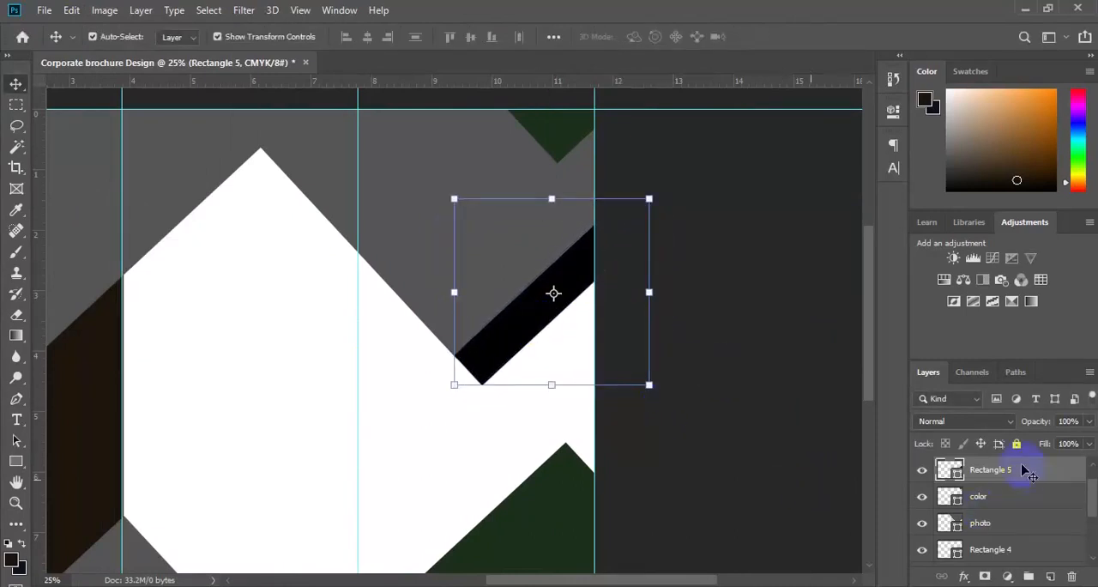
{"action": "left_click_drag", "start_coordinate": [1019, 473], "coordinate": [1014, 528]}
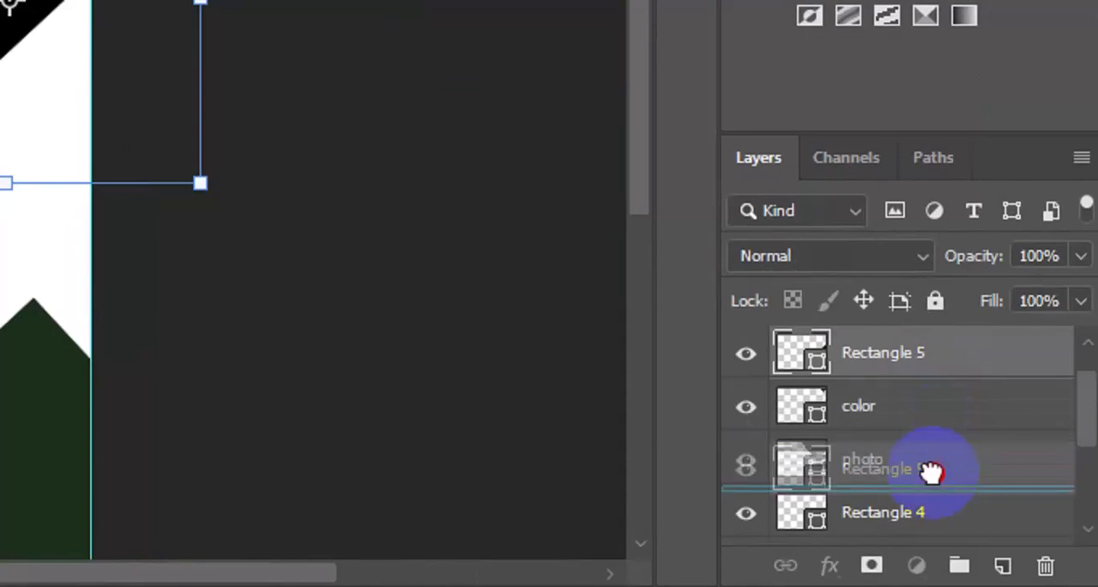
{"action": "left_click_drag", "start_coordinate": [931, 470], "coordinate": [934, 502]}
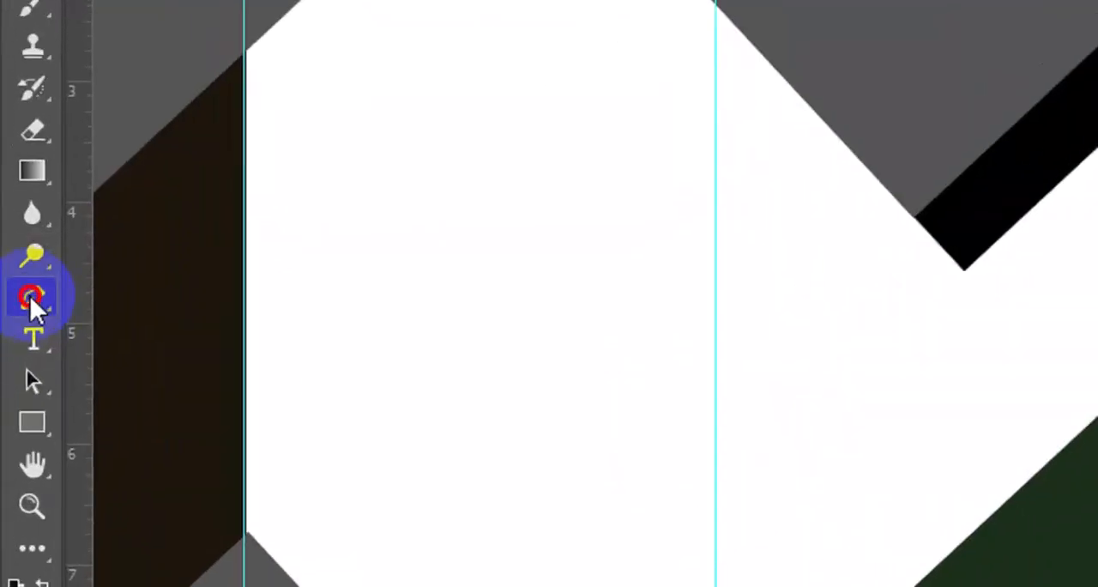
Step: Draw a black four-point Pen shape filling the area between the black bar's lower edge and the page's outer edge, and clear the selection
{"action": "left_click", "coordinate": [32, 298]}
{"action": "left_click", "coordinate": [137, 293]}
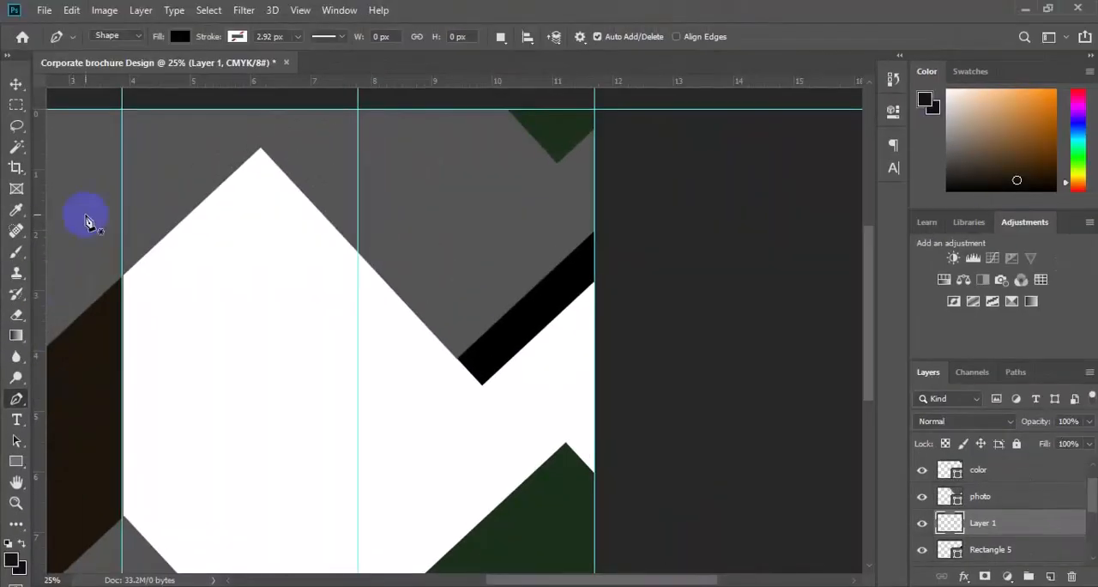
{"action": "left_click", "coordinate": [137, 36]}
{"action": "left_click", "coordinate": [131, 47]}
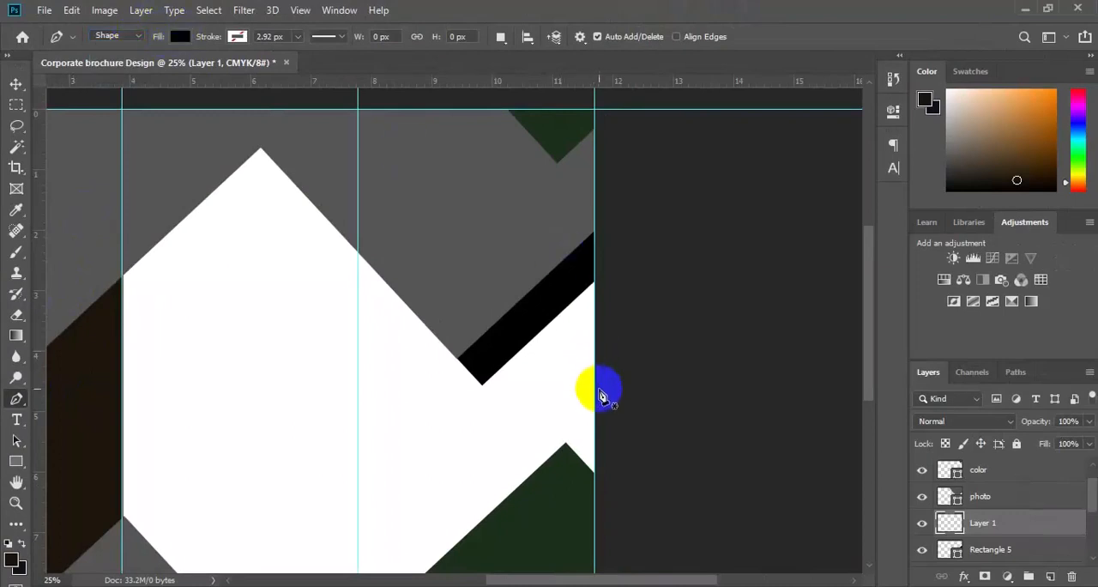
{"action": "left_click", "coordinate": [526, 337]}
{"action": "left_click", "coordinate": [610, 396]}
{"action": "left_click", "coordinate": [611, 276]}
{"action": "left_click", "coordinate": [584, 262]}
{"action": "left_click", "coordinate": [526, 337]}
{"action": "key", "text": "v"}
{"action": "left_click", "coordinate": [502, 323]}
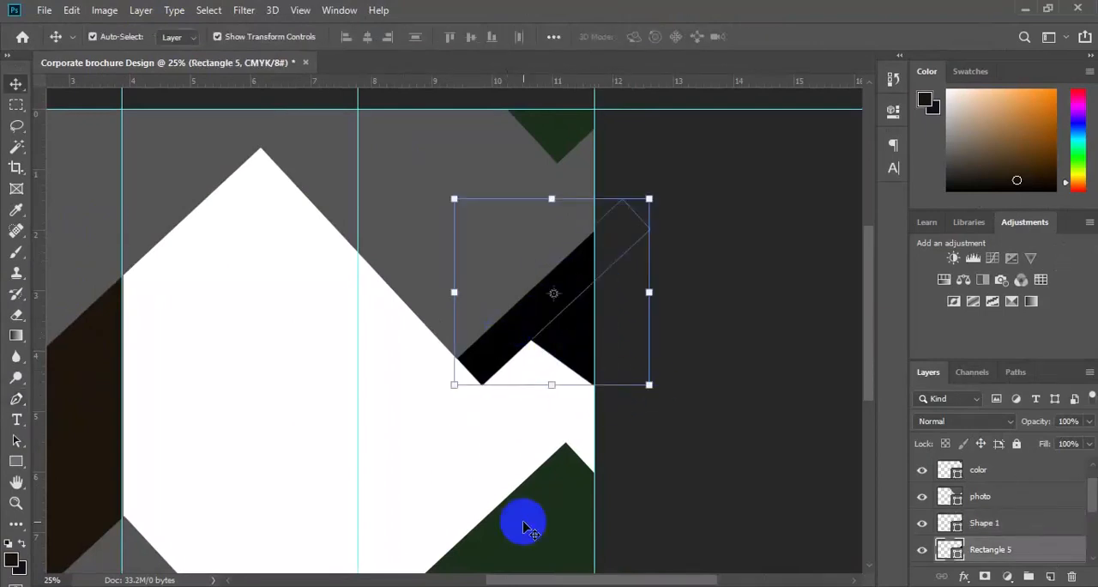
{"action": "key", "text": "ctrl+minus"}
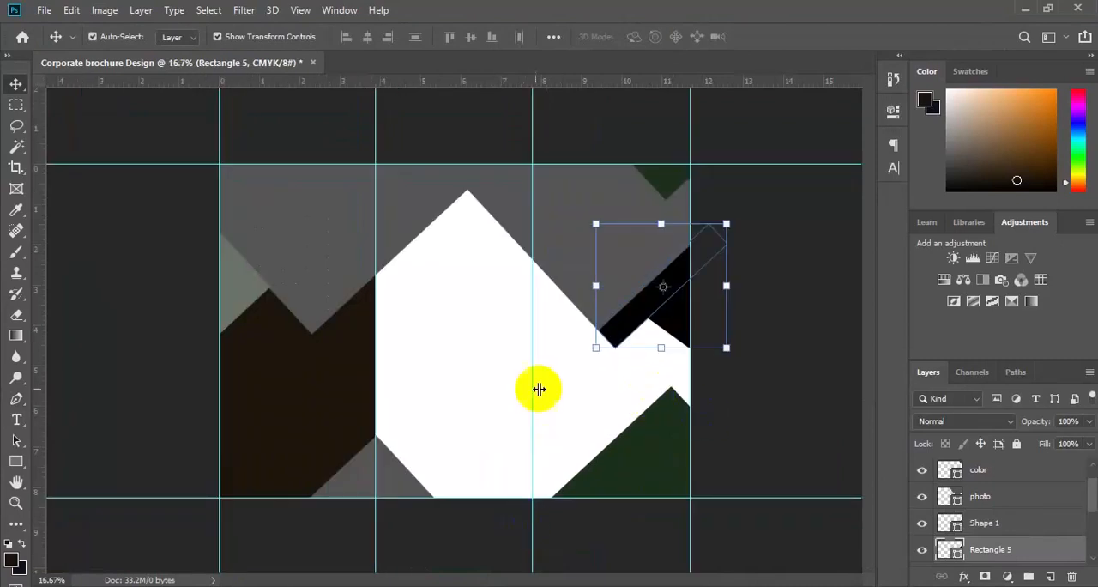
{"action": "left_click", "coordinate": [471, 395]}
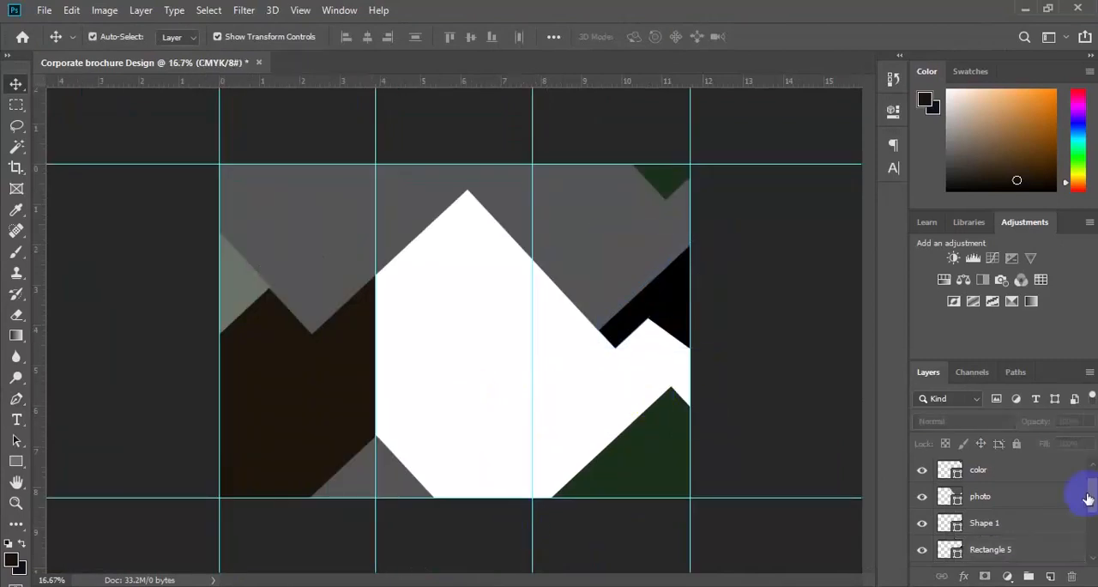
Step: Add a new layer above the photo layer and draw a black rectangle 2441 x 127 px across the upper second and third panels
{"action": "left_click", "coordinate": [592, 262]}
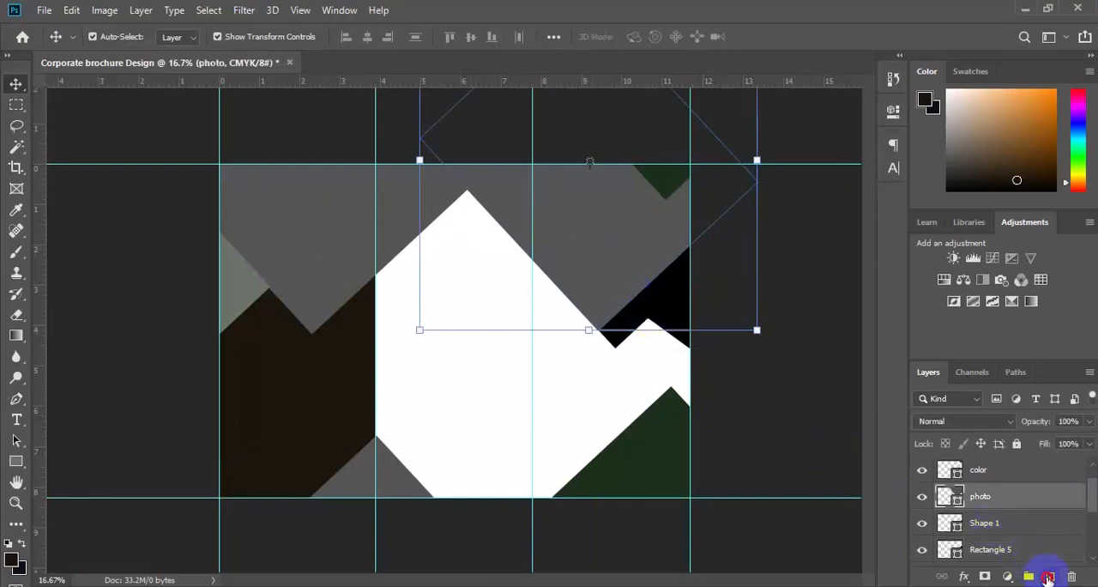
{"action": "left_click", "coordinate": [1048, 579]}
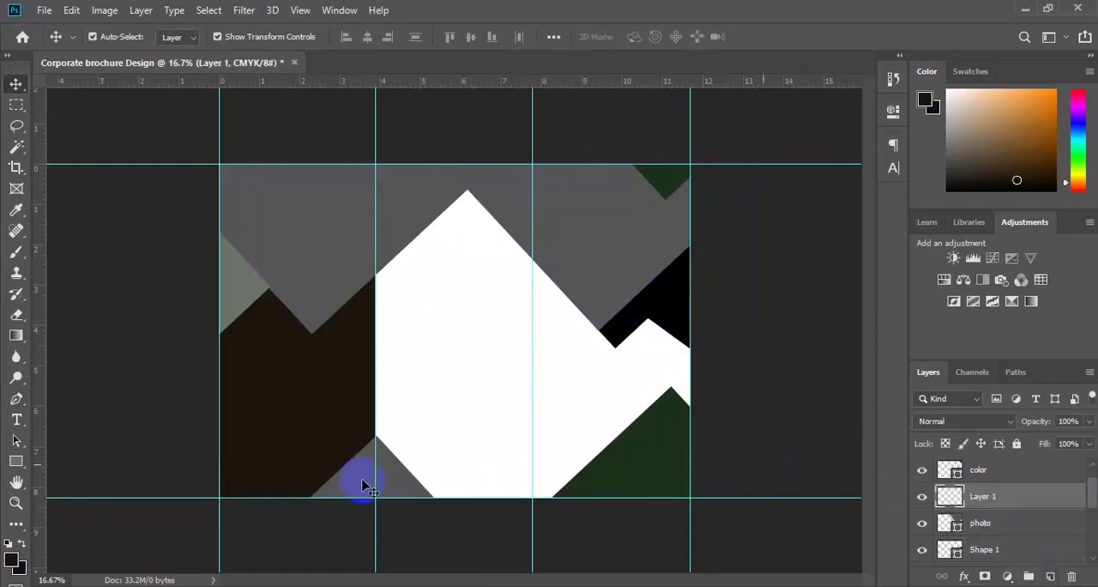
{"action": "left_click", "coordinate": [16, 462]}
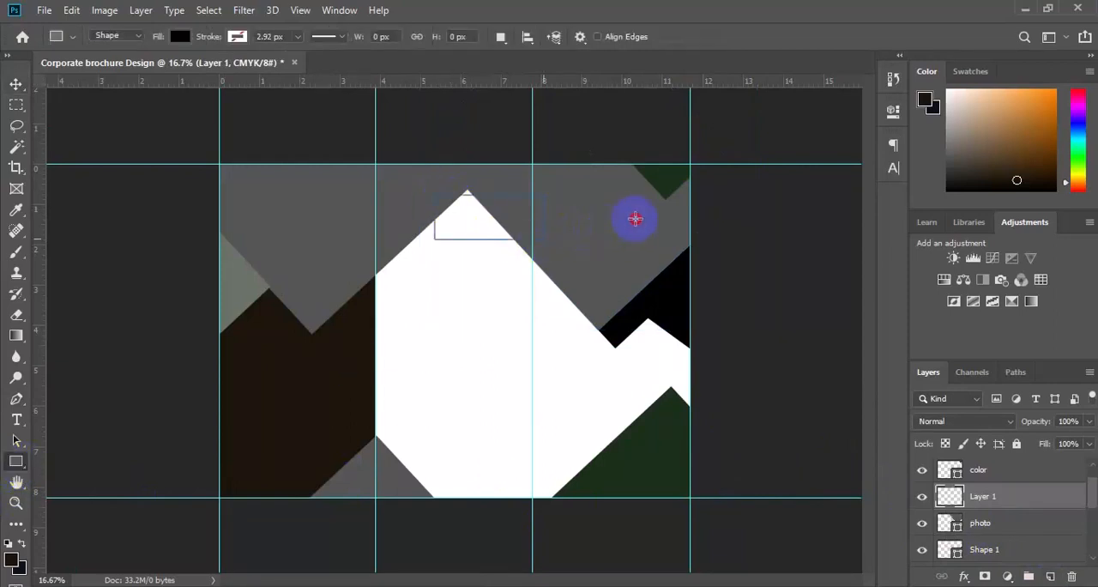
{"action": "left_click_drag", "start_coordinate": [691, 211], "coordinate": [761, 211]}
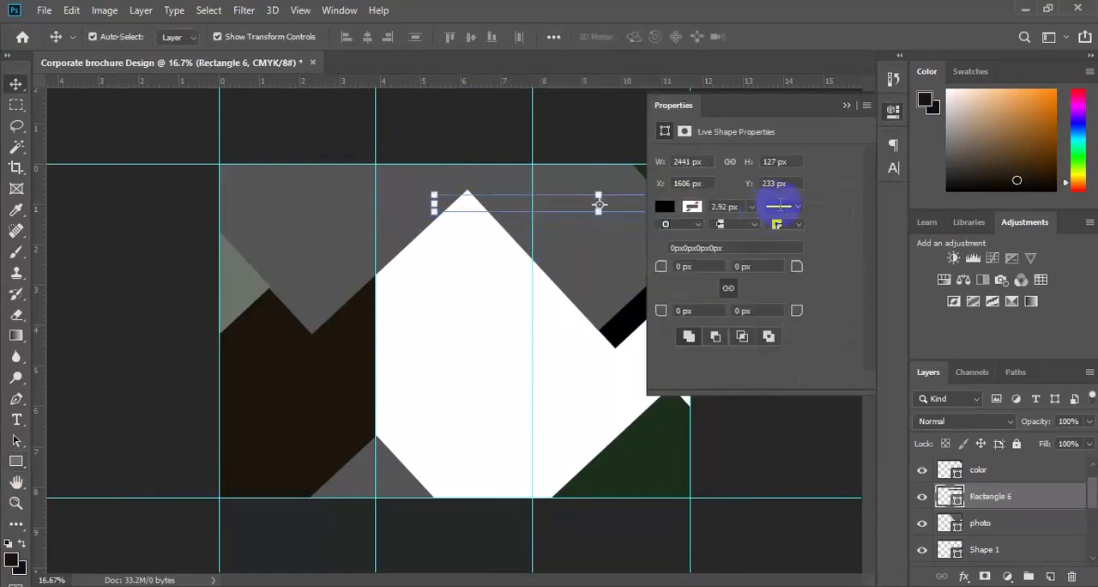
{"action": "key", "text": "v"}
{"action": "left_click", "coordinate": [520, 133]}
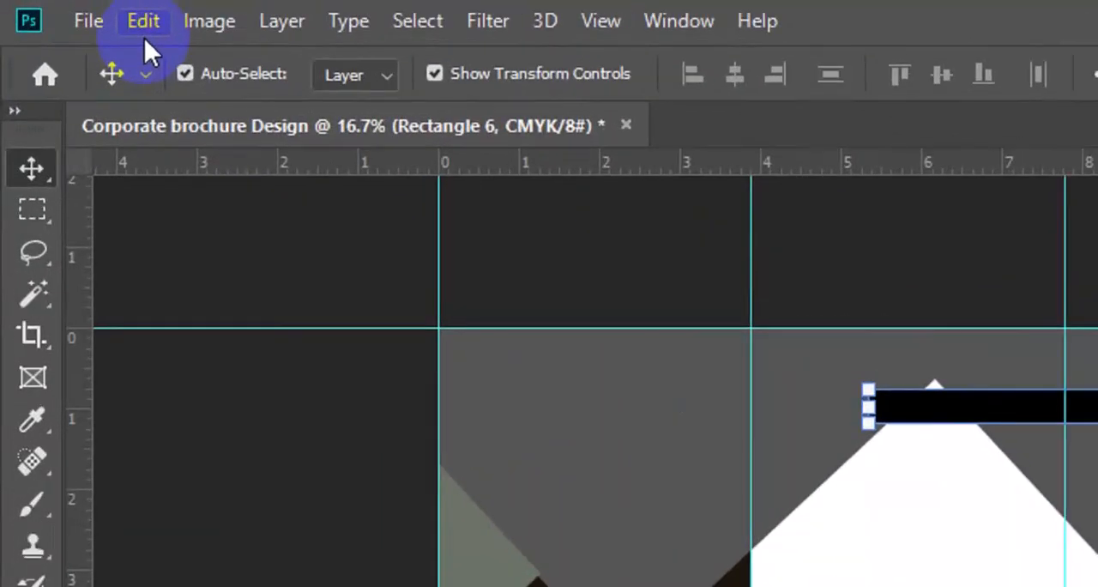
Step: Rotate the long black rectangle 47.61 degrees and align it along the inner diagonal edge of the third panel's grey shape
{"action": "left_click", "coordinate": [144, 34]}
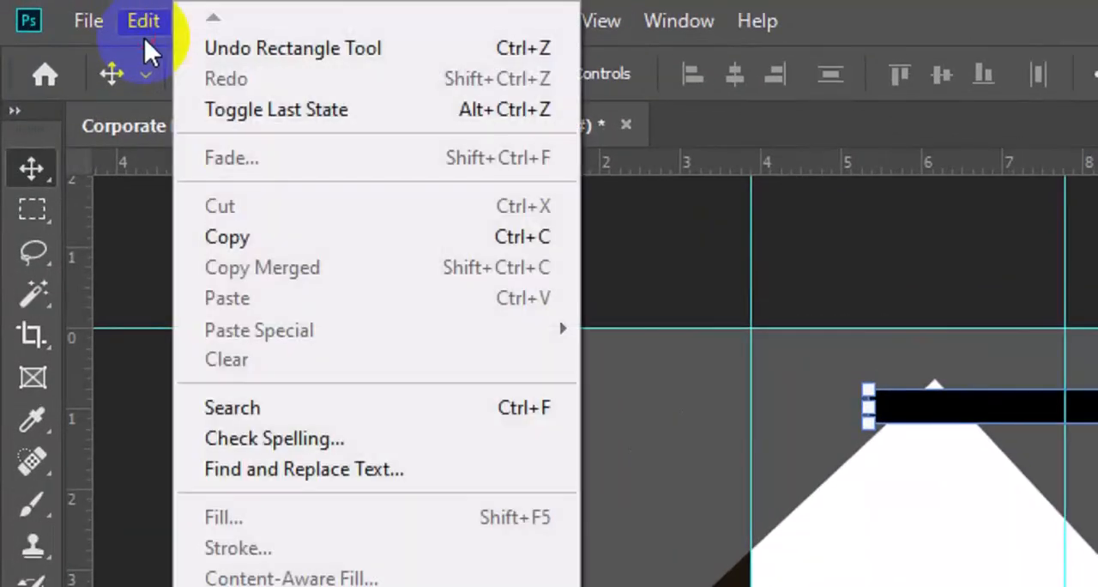
{"action": "left_click", "coordinate": [337, 476]}
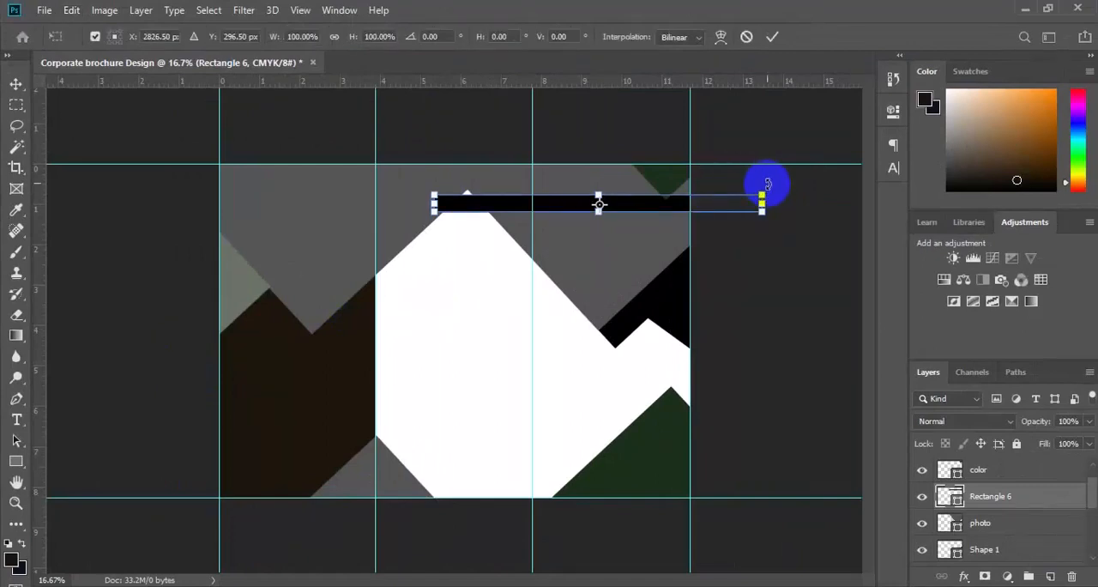
{"action": "left_click_drag", "start_coordinate": [768, 184], "coordinate": [754, 325]}
{"action": "key", "text": "ctrl+plus"}
{"action": "left_click_drag", "start_coordinate": [709, 186], "coordinate": [561, 172]}
{"action": "left_click_drag", "start_coordinate": [728, 295], "coordinate": [717, 306]}
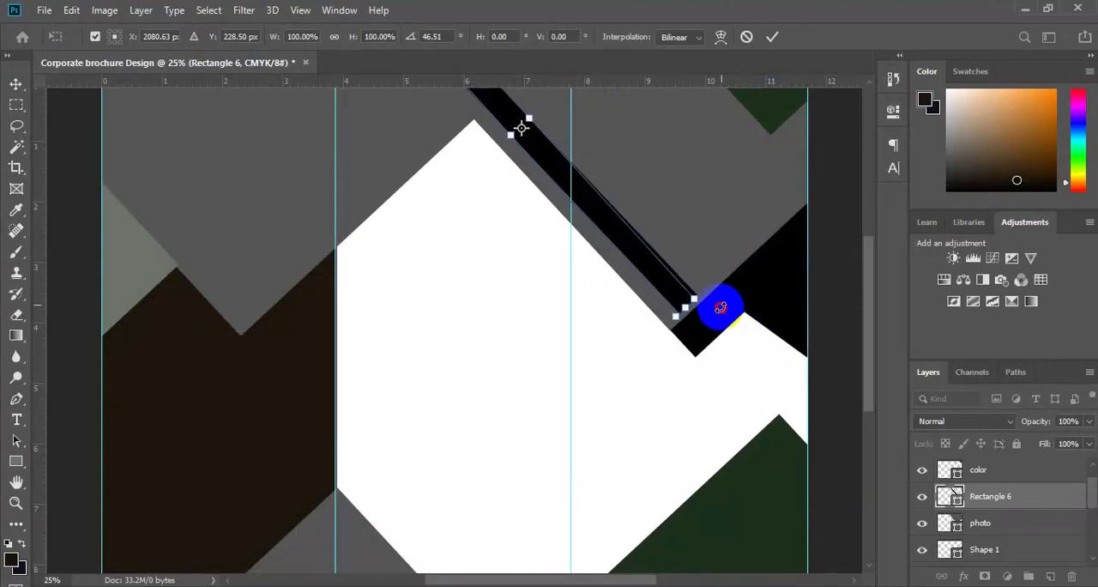
{"action": "left_click_drag", "start_coordinate": [657, 280], "coordinate": [655, 295]}
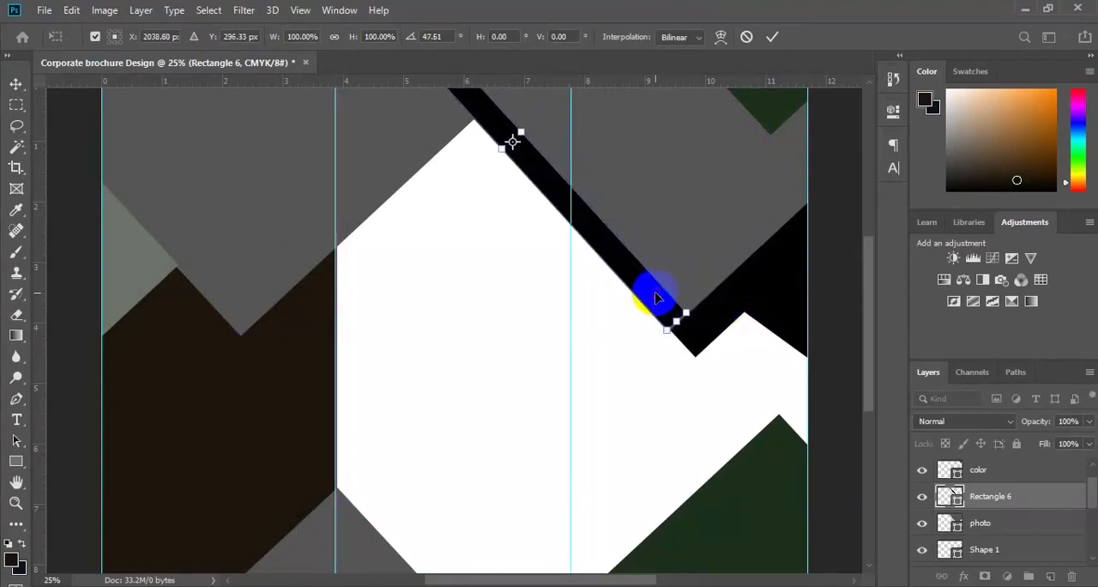
{"action": "key", "text": "ctrl+minus"}
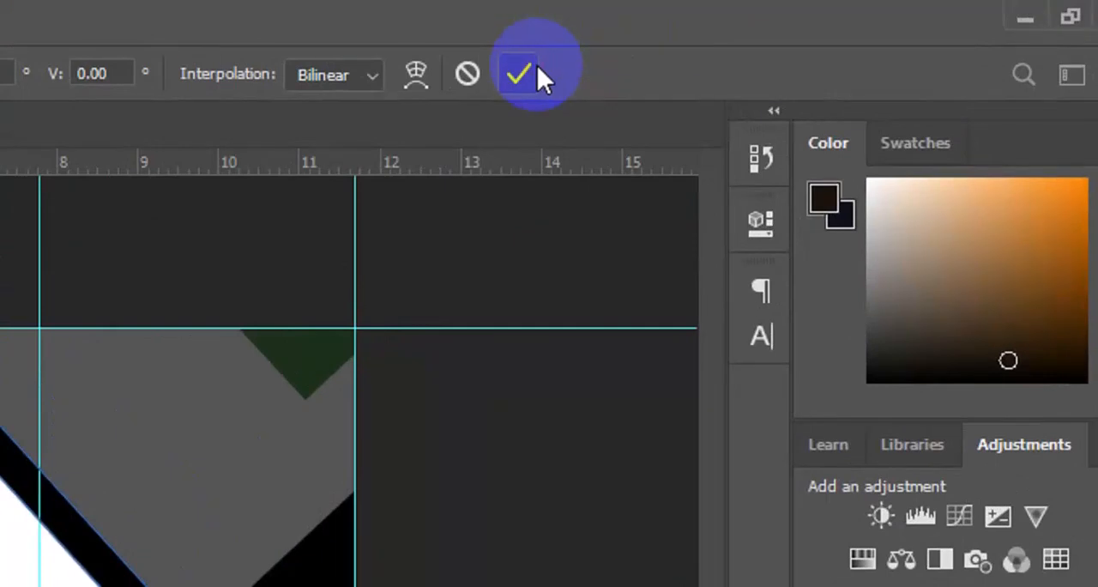
{"action": "left_click", "coordinate": [518, 76]}
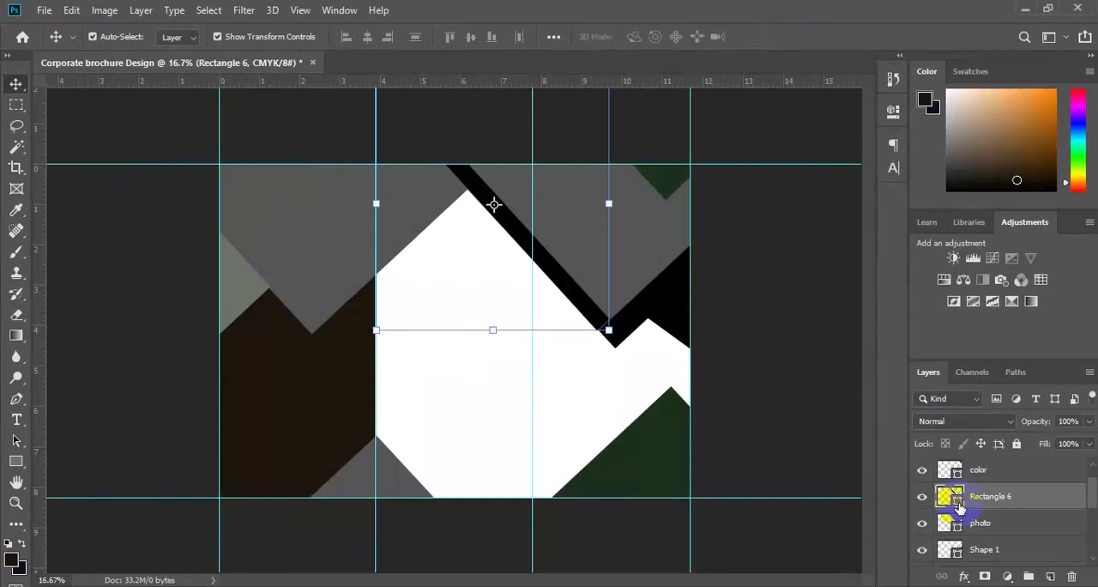
Step: Change the fill of the long diagonal bar to the very dark green 16251f
{"action": "double_click", "coordinate": [948, 496]}
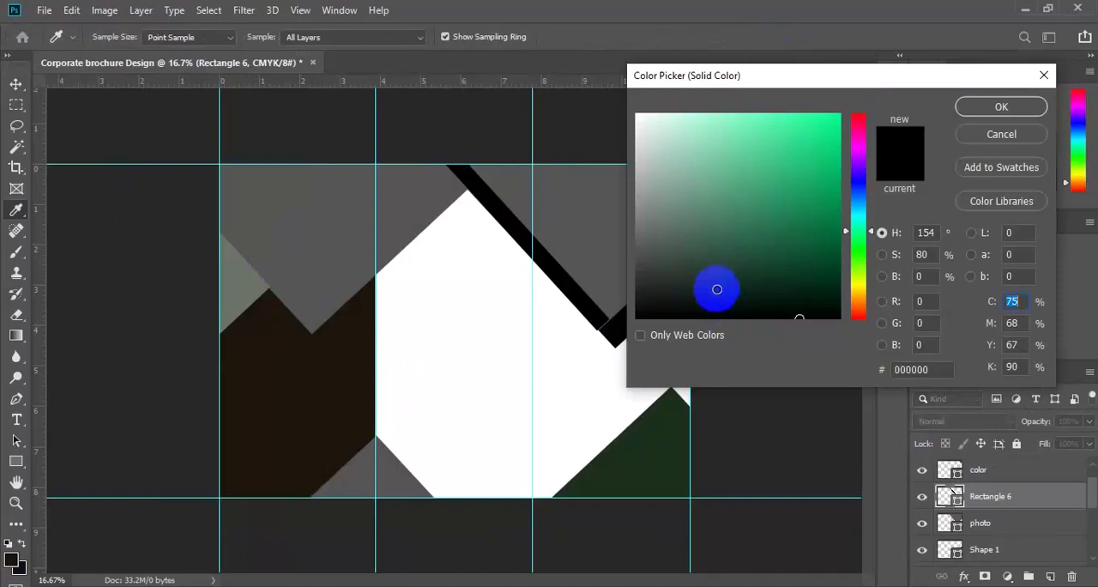
{"action": "left_click", "coordinate": [717, 289]}
{"action": "left_click", "coordinate": [1001, 107]}
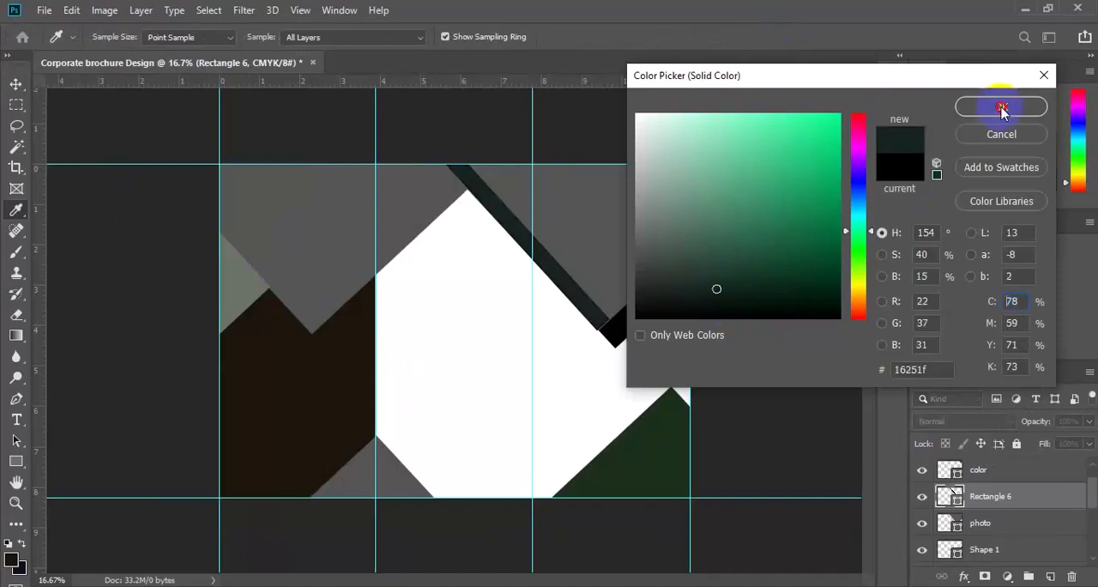
Step: Select the sage shape and the large grey shape at the top of the first panel and merge them into one shape
{"action": "left_click", "coordinate": [268, 372]}
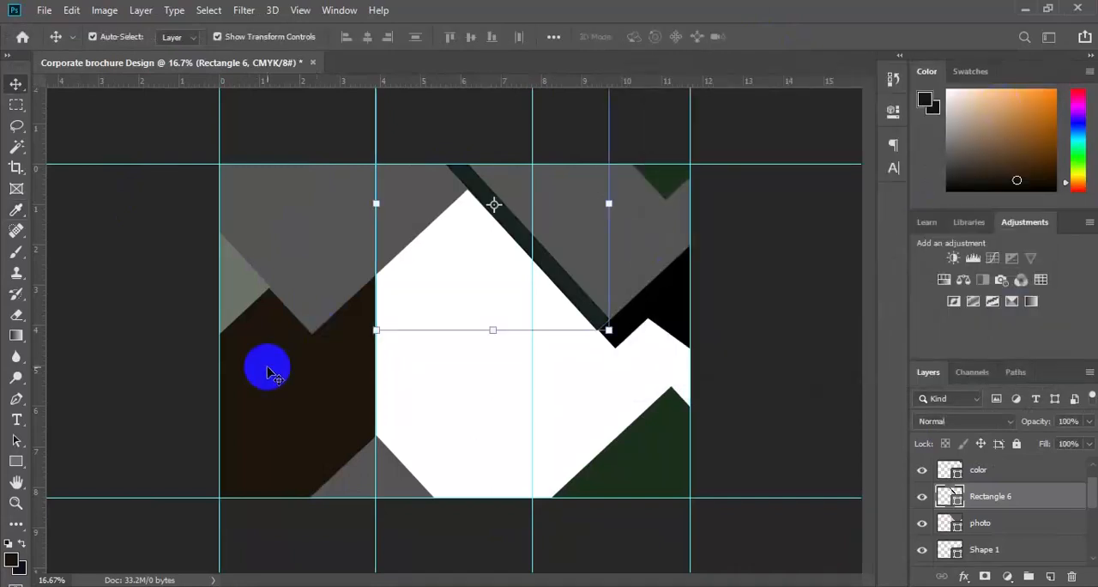
{"action": "left_click", "coordinate": [294, 296]}
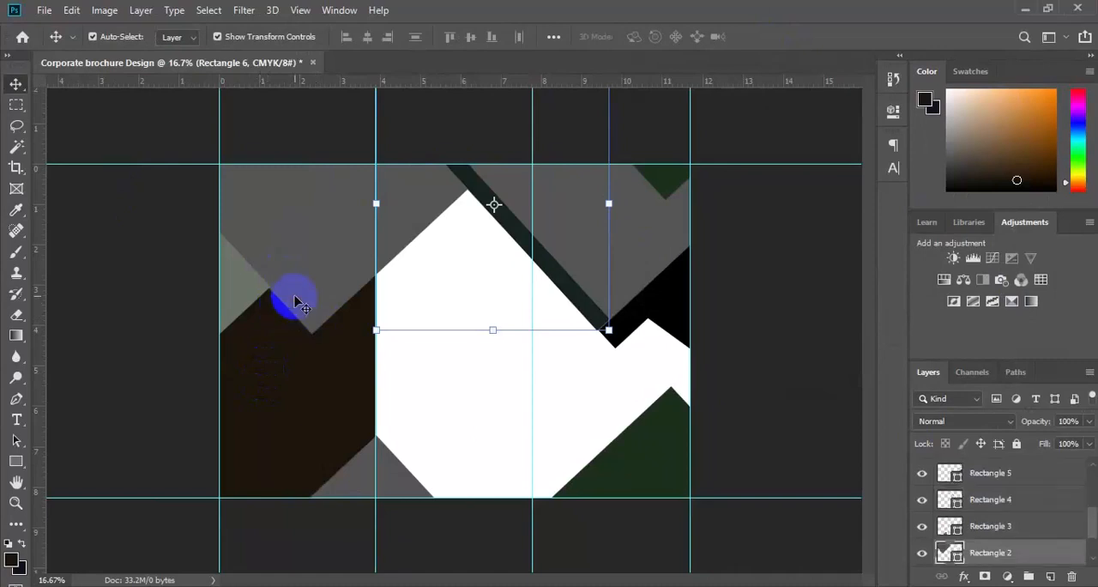
{"action": "left_click", "coordinate": [262, 324]}
{"action": "left_click", "coordinate": [234, 280]}
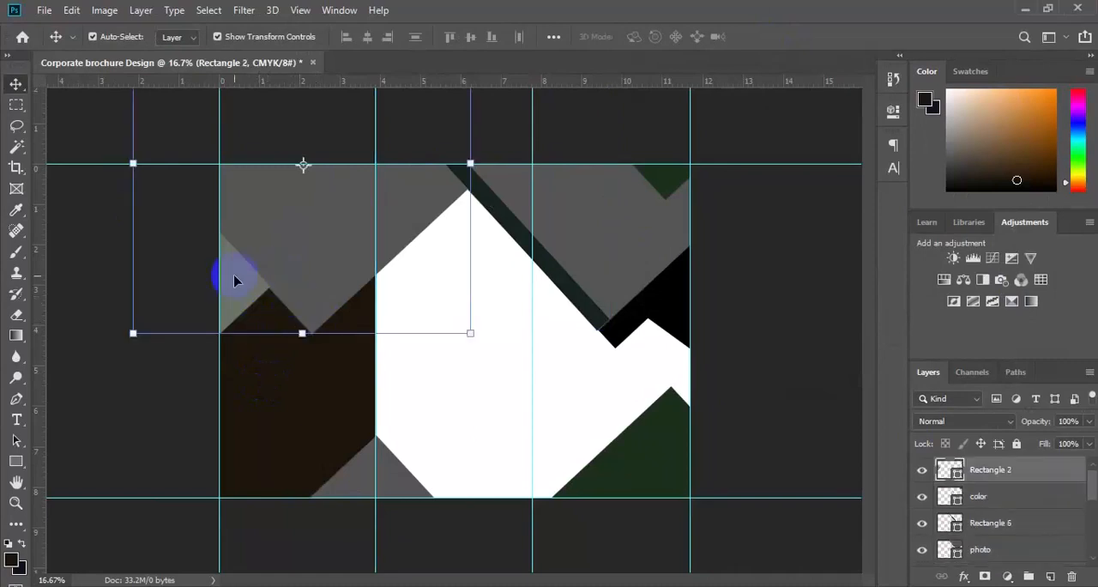
{"action": "left_click", "coordinate": [313, 272]}
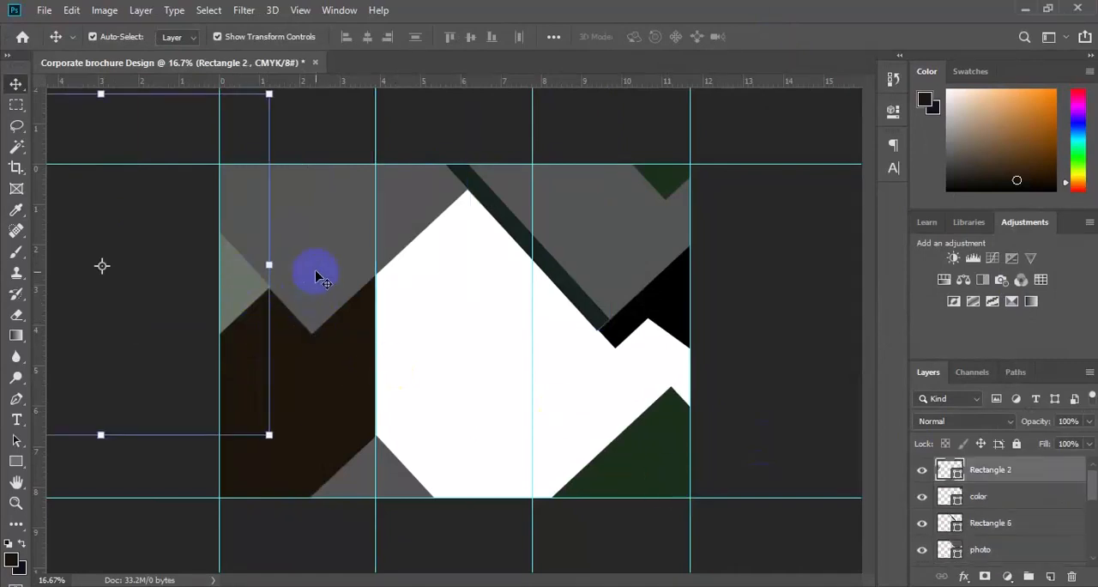
{"action": "left_click", "coordinate": [246, 304]}
{"action": "left_click", "coordinate": [236, 306]}
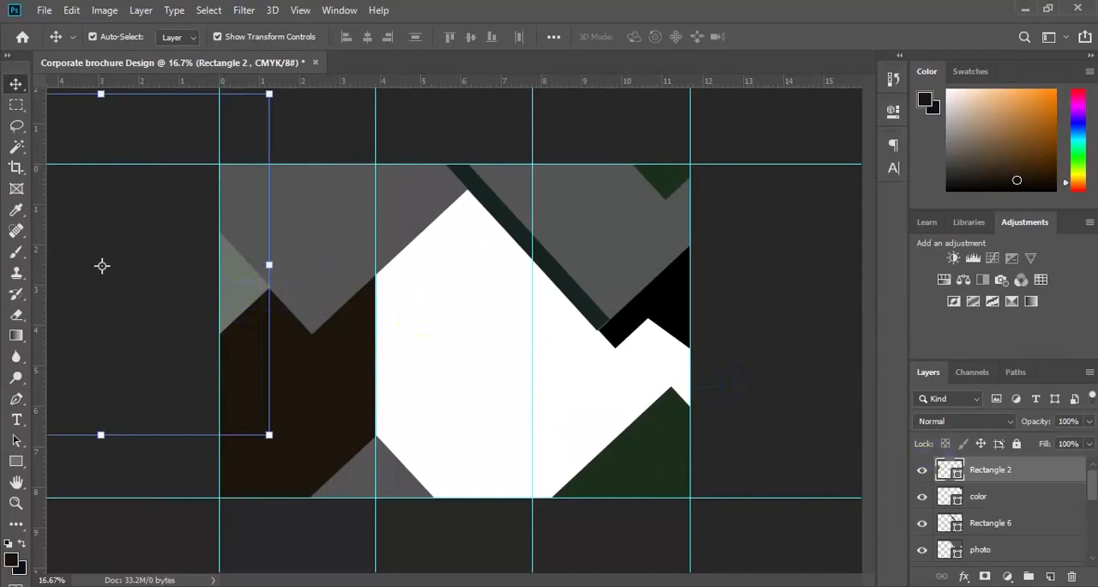
{"action": "left_click_drag", "start_coordinate": [1094, 487], "coordinate": [908, 544]}
{"action": "left_click", "coordinate": [928, 521]}
{"action": "left_click", "coordinate": [929, 523]}
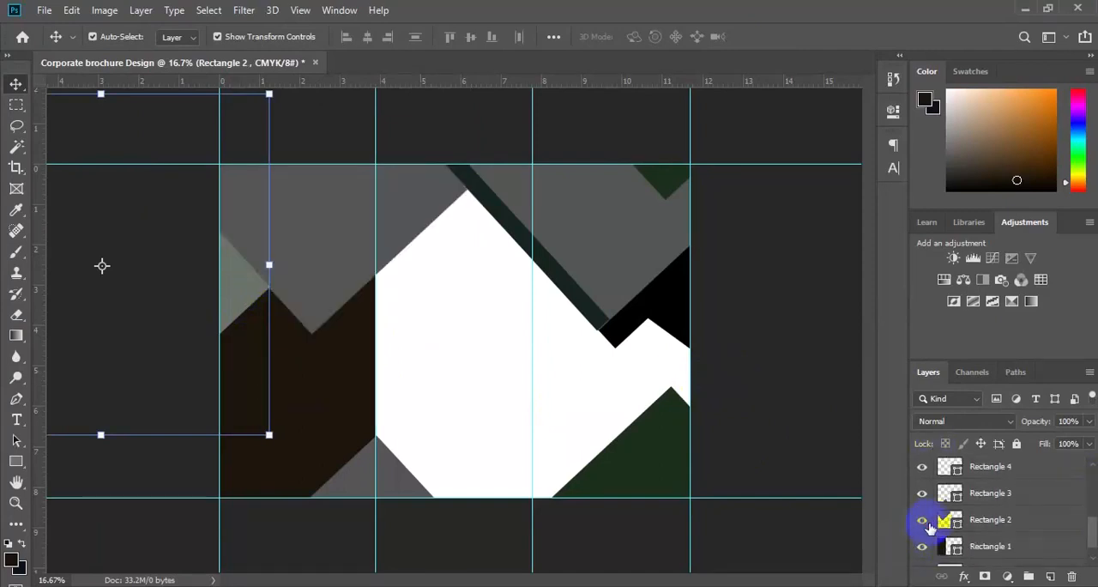
{"action": "left_click", "coordinate": [1000, 521]}
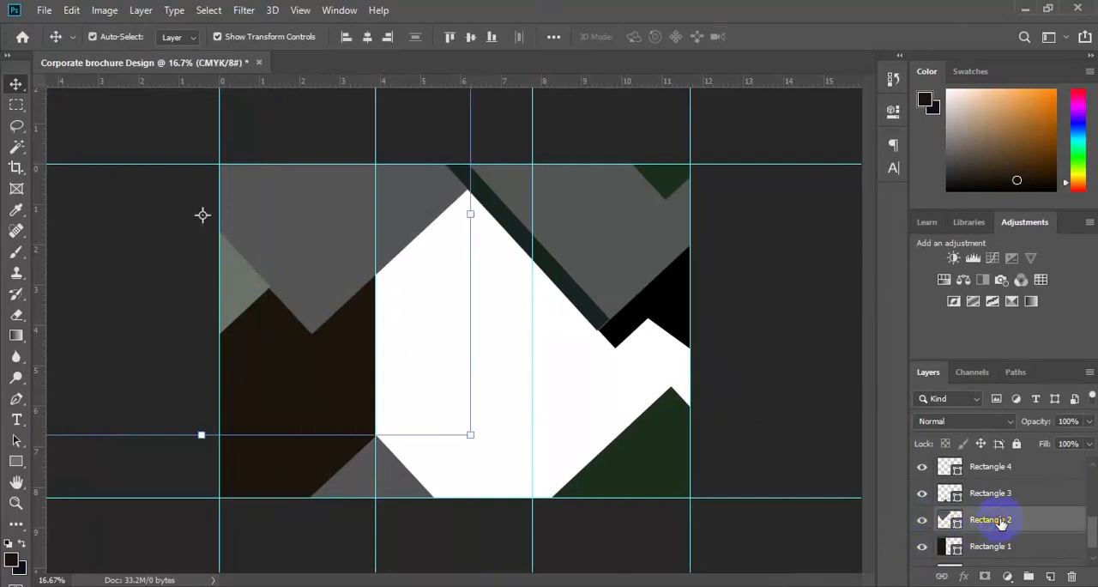
{"action": "right_click", "coordinate": [1001, 522]}
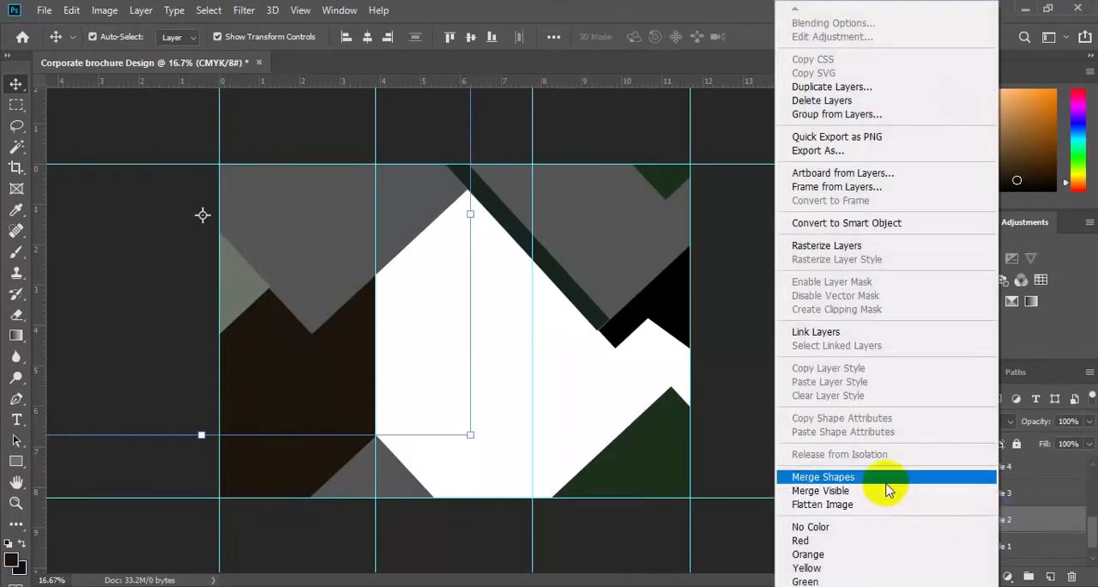
{"action": "left_click", "coordinate": [886, 482]}
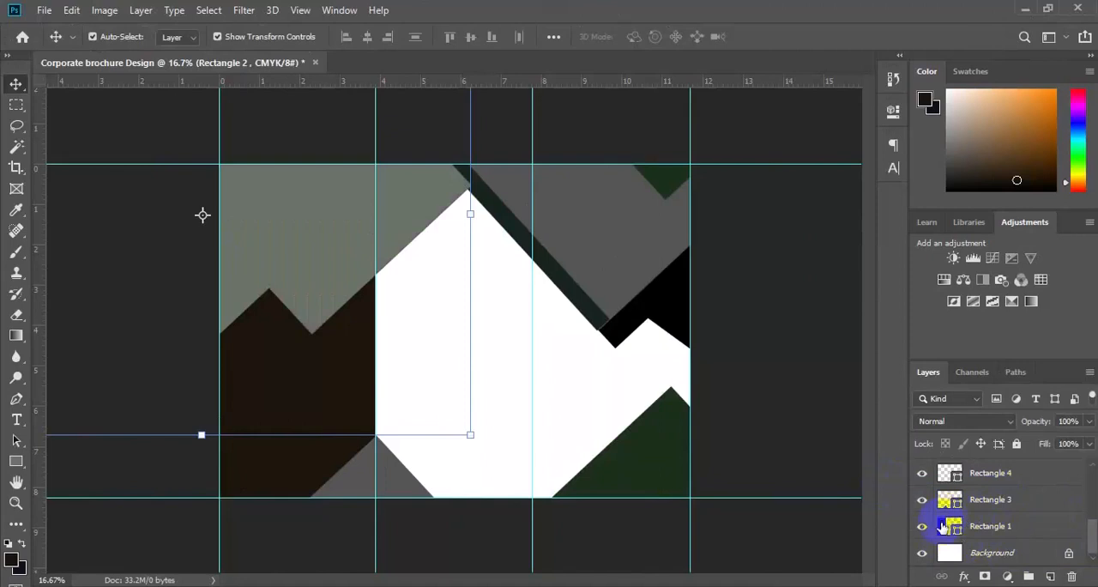
Step: Hide and show the merged shape to check the area it covers in the first two panels
{"action": "left_click", "coordinate": [315, 278]}
{"action": "left_click_drag", "start_coordinate": [1092, 528], "coordinate": [1093, 472]}
{"action": "left_click", "coordinate": [922, 471]}
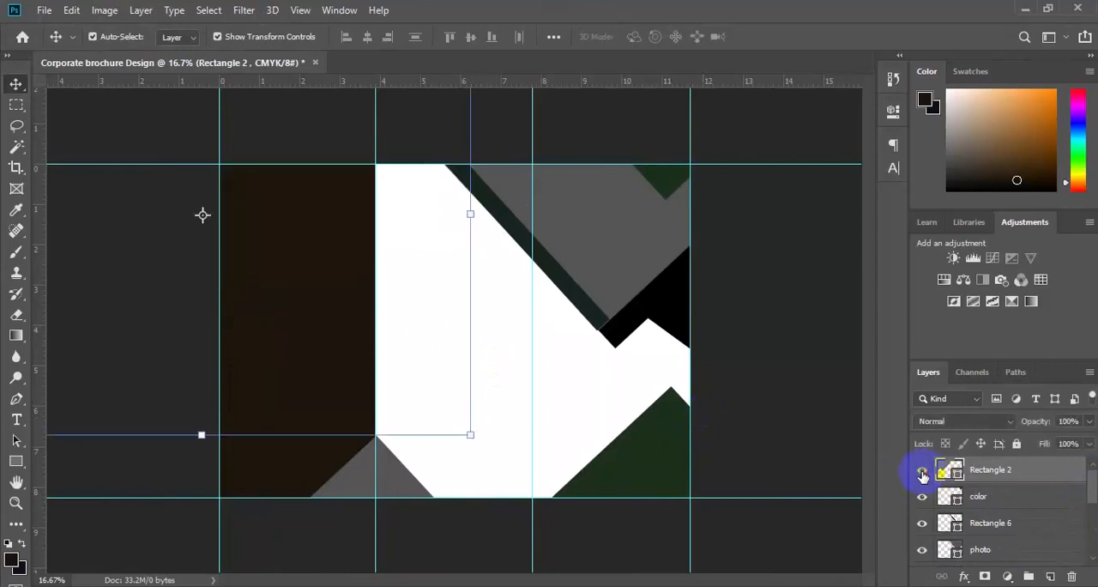
{"action": "left_click", "coordinate": [922, 472]}
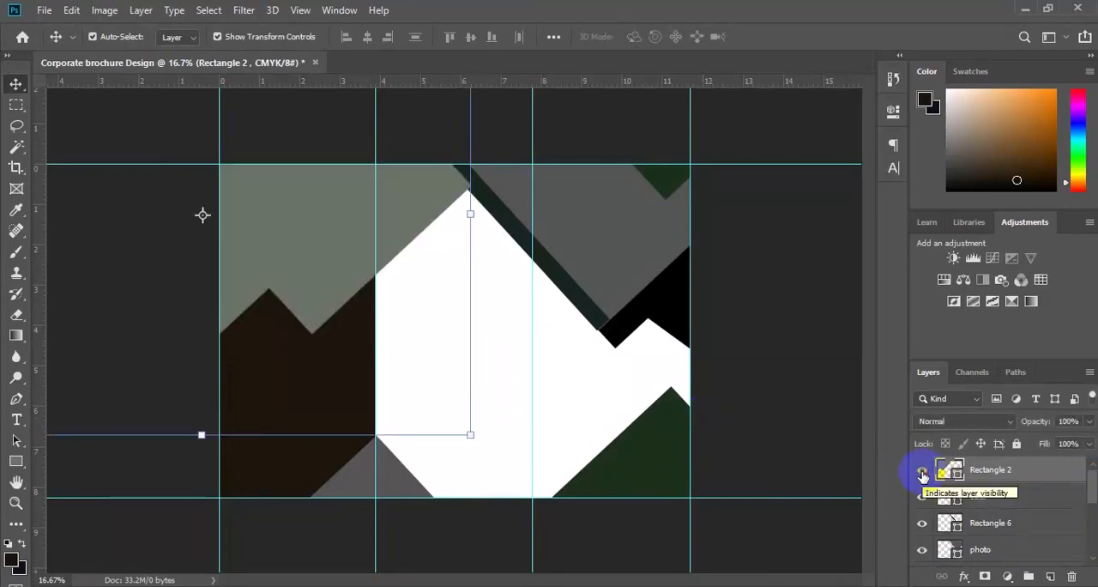
Step: Give the merged sage shape spanning the first two panels a white stroke 30 px wide
{"action": "left_click", "coordinate": [15, 463]}
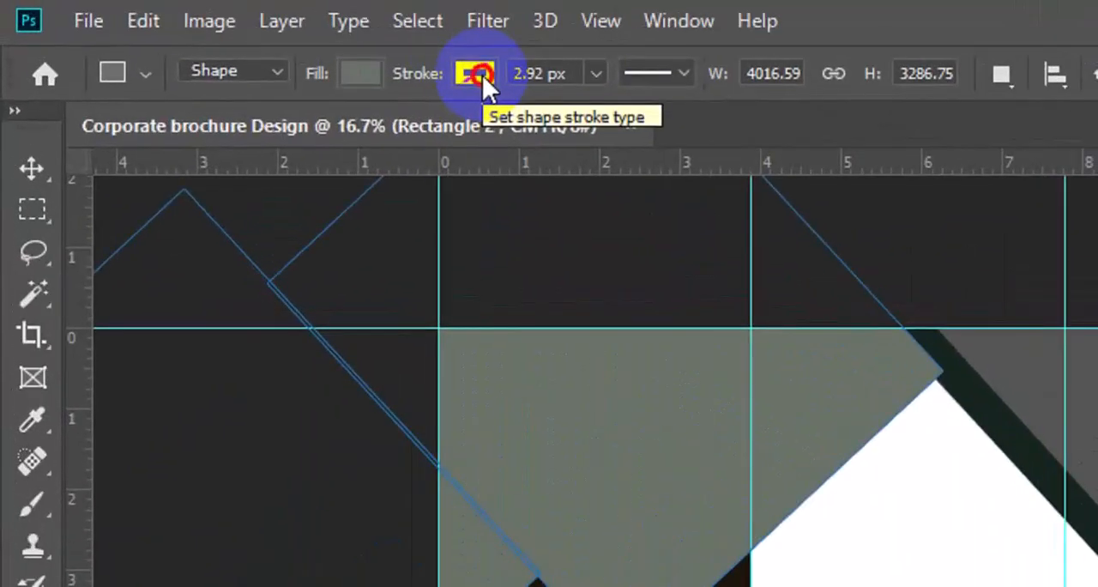
{"action": "left_click", "coordinate": [239, 38]}
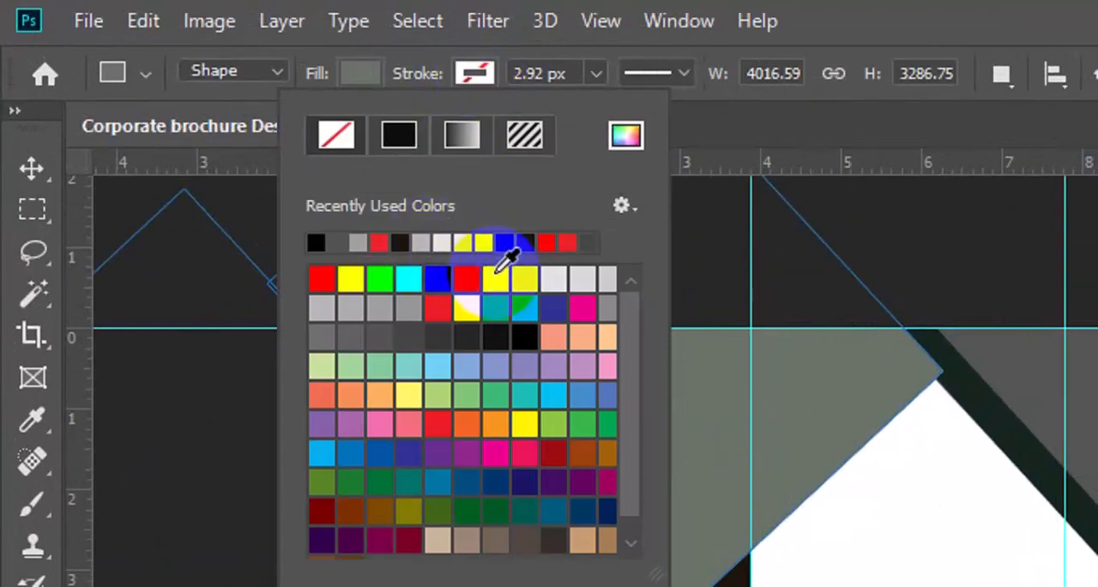
{"action": "left_click", "coordinate": [494, 272]}
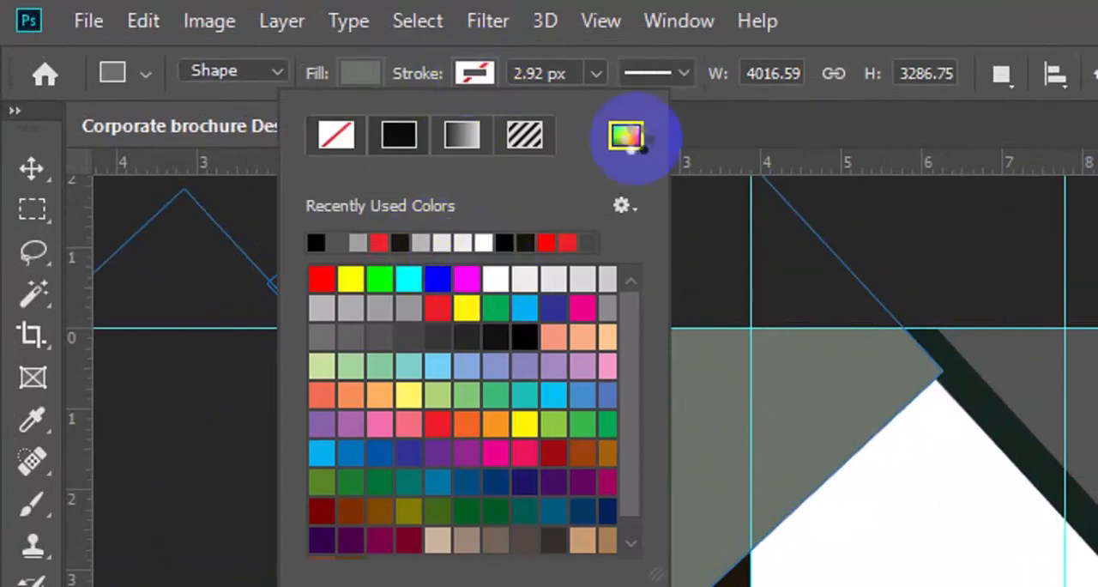
{"action": "left_click", "coordinate": [599, 78]}
{"action": "left_click", "coordinate": [599, 78]}
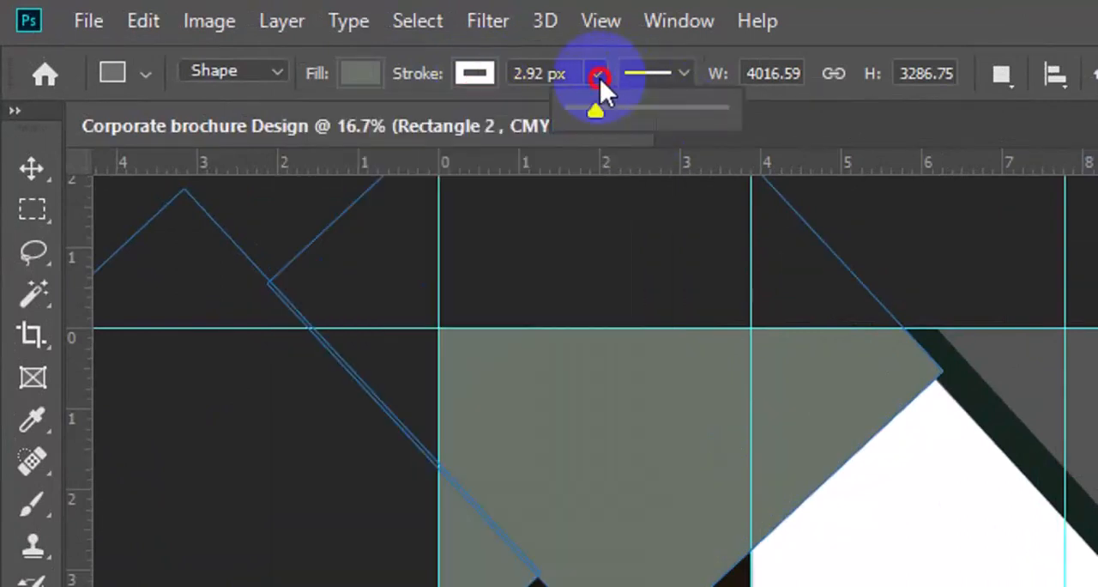
{"action": "left_click_drag", "start_coordinate": [601, 78], "coordinate": [612, 113]}
{"action": "left_click", "coordinate": [543, 75]}
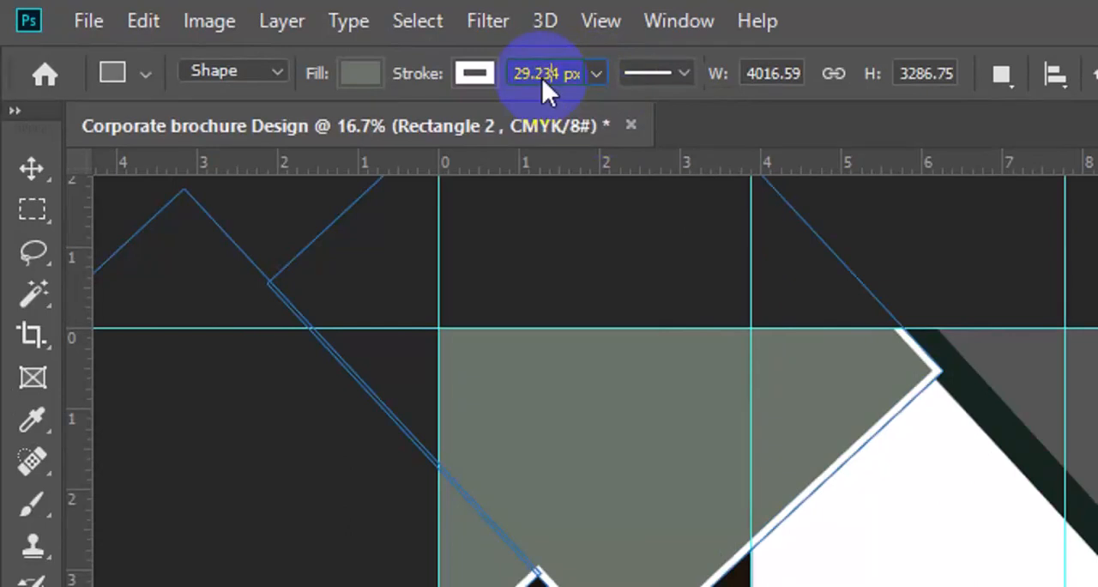
{"action": "double_click", "coordinate": [544, 73]}
{"action": "type", "text": "30"}
{"action": "key", "text": "Return"}
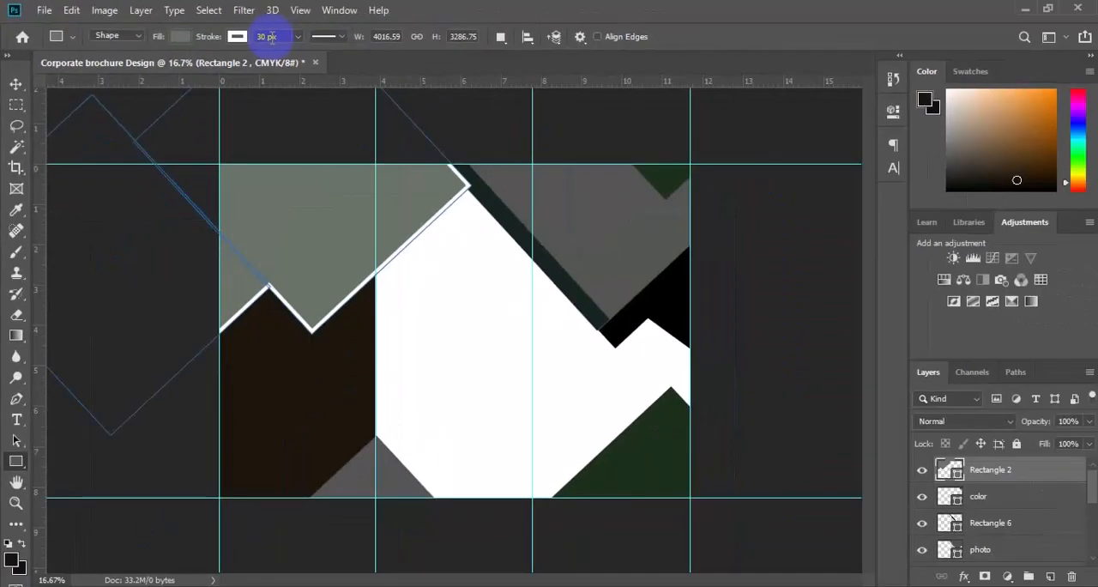
{"action": "left_click", "coordinate": [31, 168]}
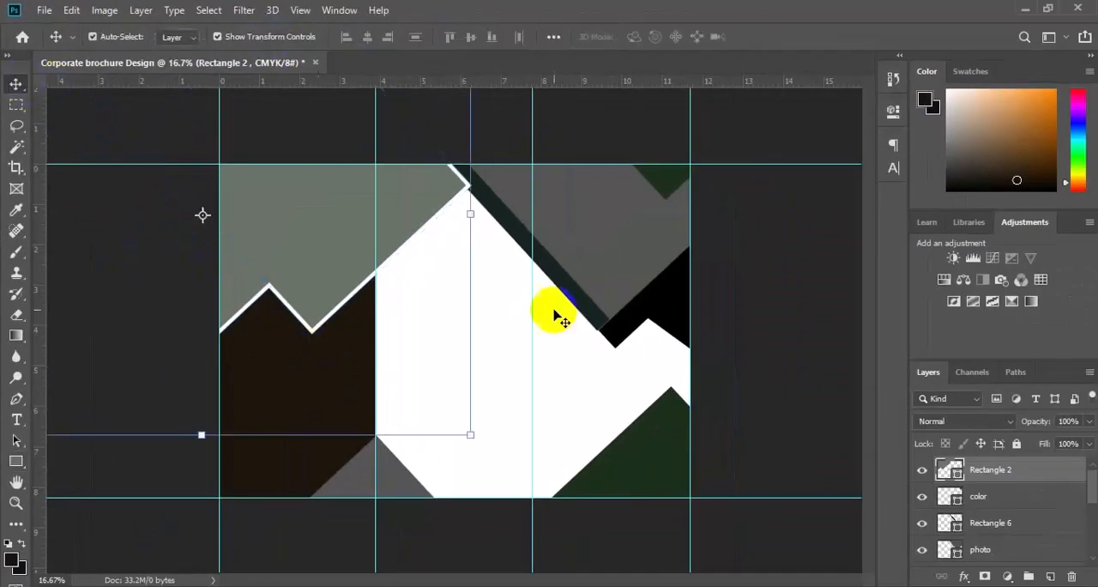
Step: Set the stroke width of the merged sage shape to 50 px
{"action": "key", "text": "u"}
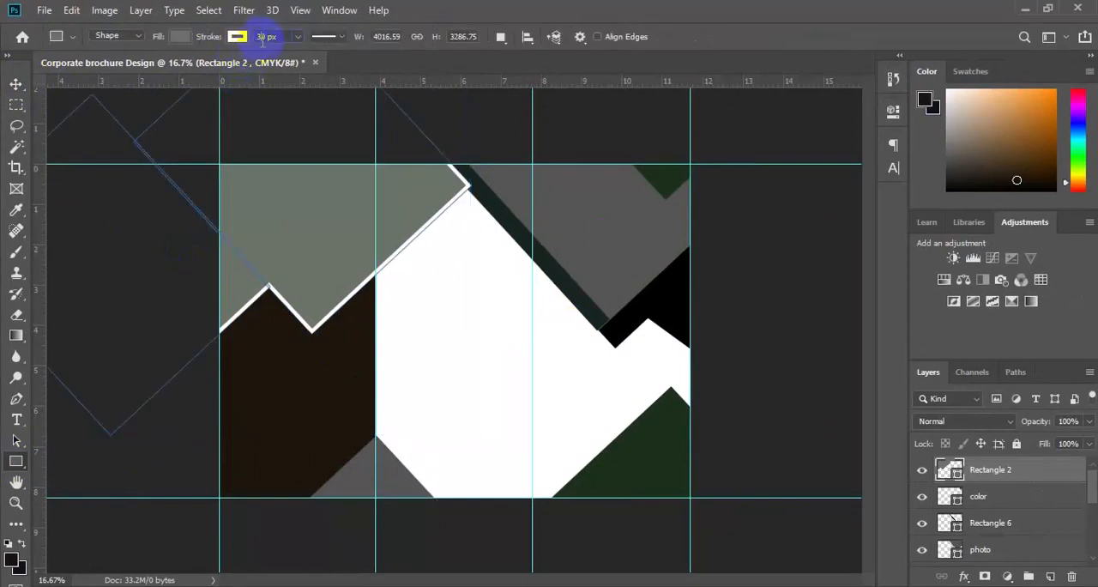
{"action": "type", "text": "50"}
{"action": "key", "text": "Return"}
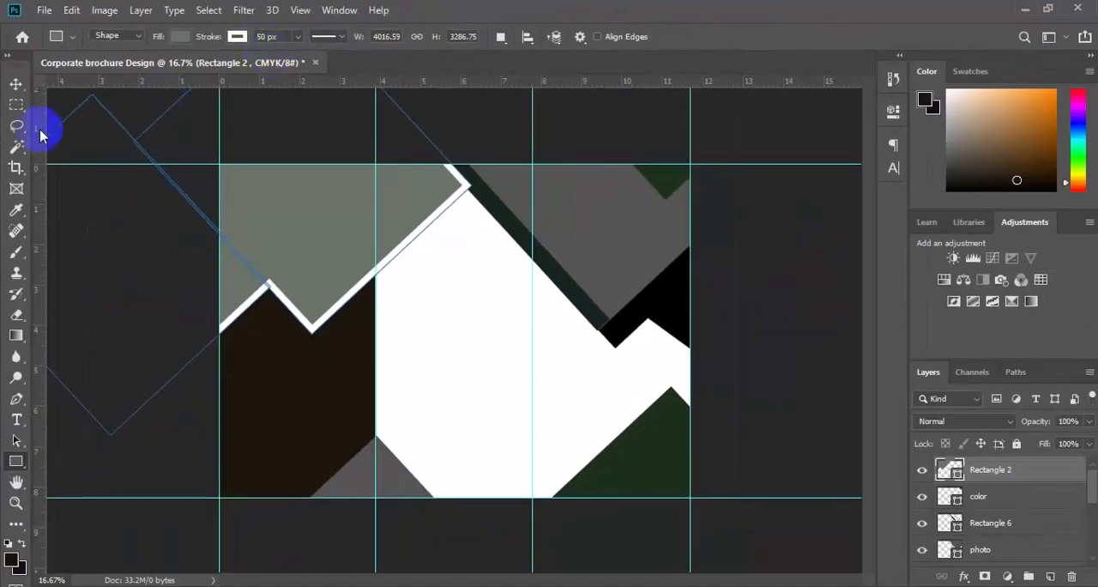
{"action": "left_click", "coordinate": [31, 168]}
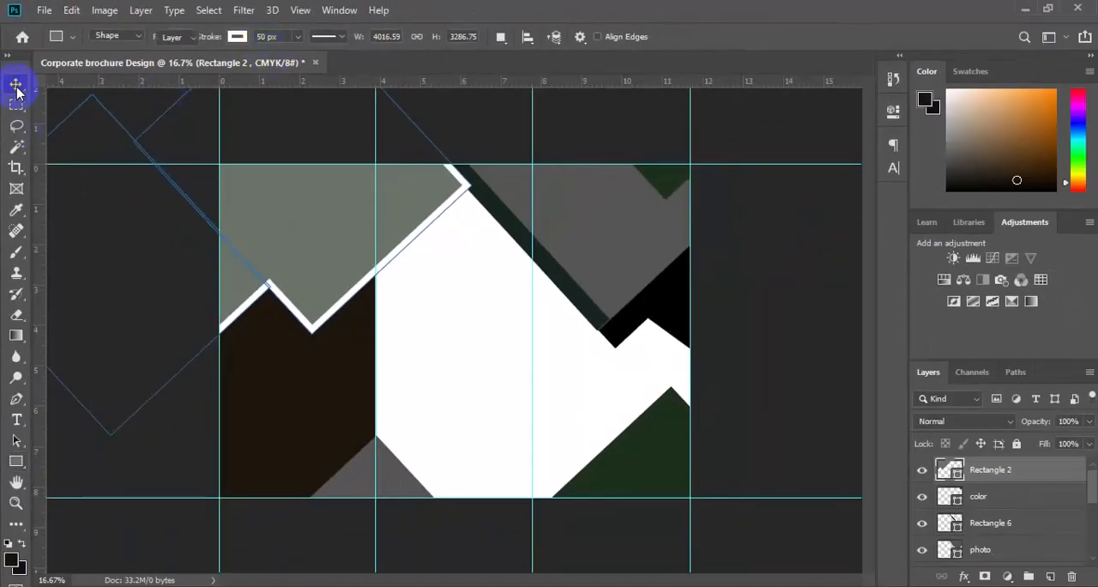
Step: Give the small grey triangle at the bottom of the first two panels a white stroke 50 px wide
{"action": "left_click", "coordinate": [391, 486]}
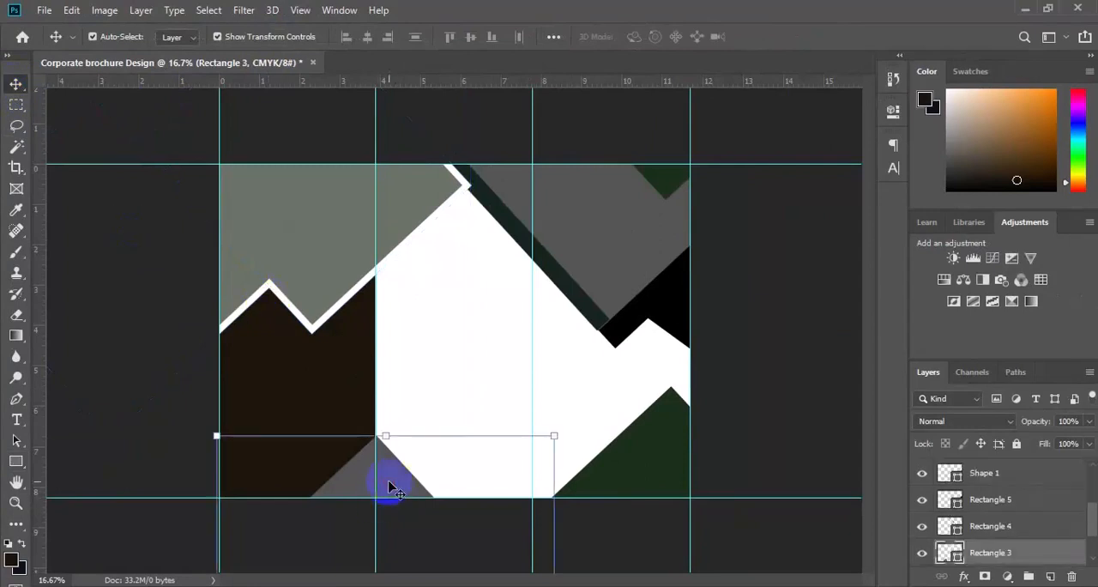
{"action": "left_click", "coordinate": [18, 462]}
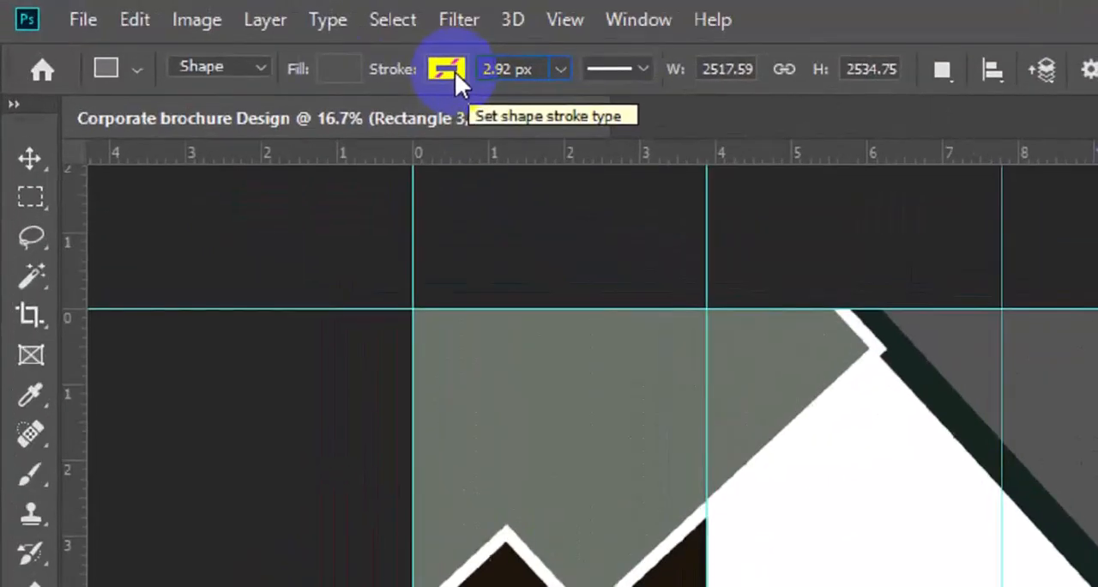
{"action": "left_click", "coordinate": [477, 73]}
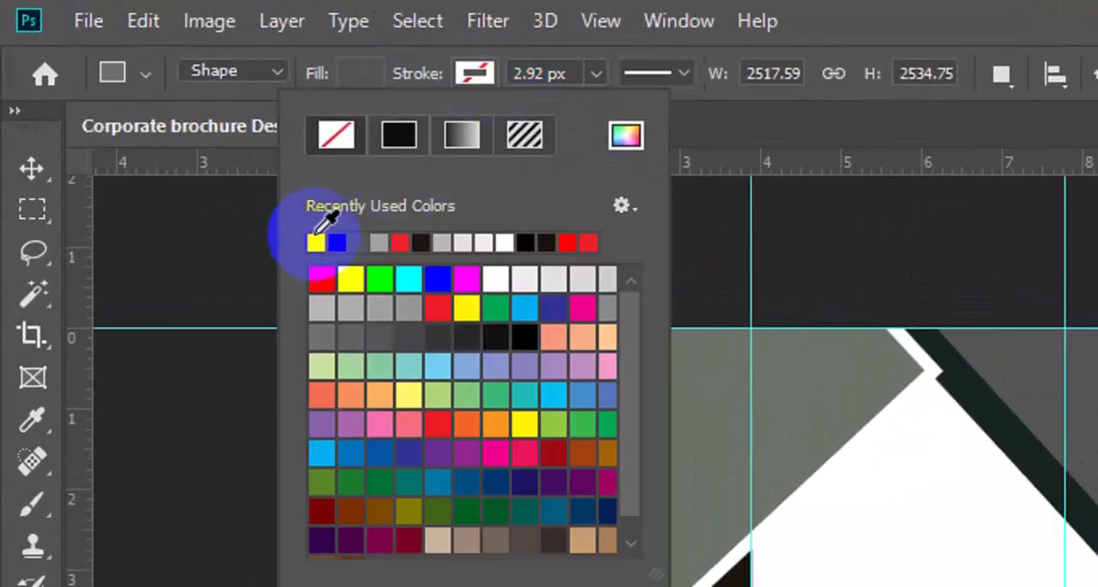
{"action": "left_click", "coordinate": [317, 244]}
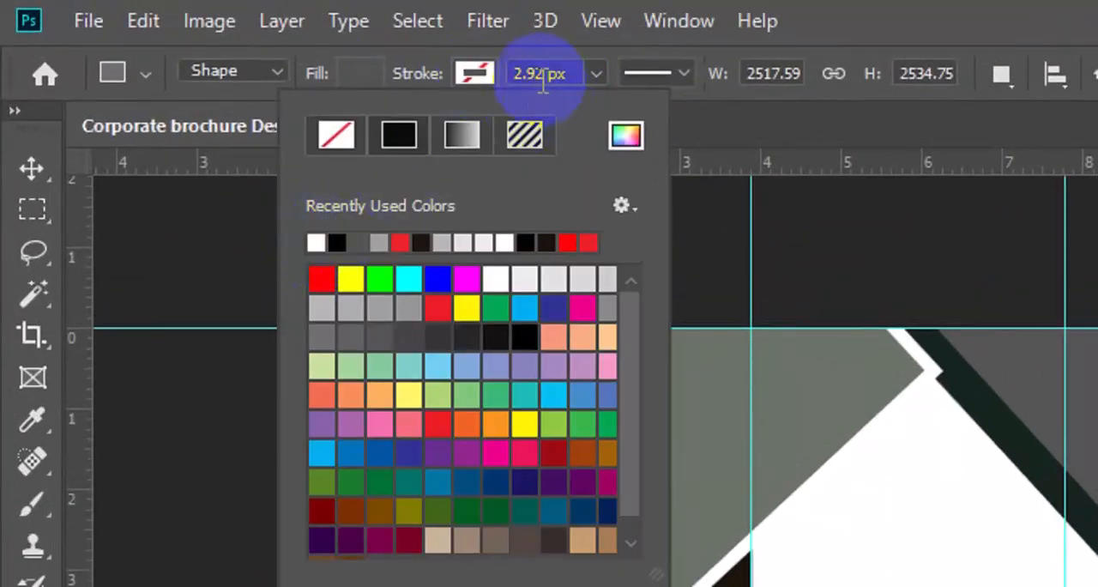
{"action": "left_click", "coordinate": [538, 73]}
{"action": "left_click", "coordinate": [539, 76]}
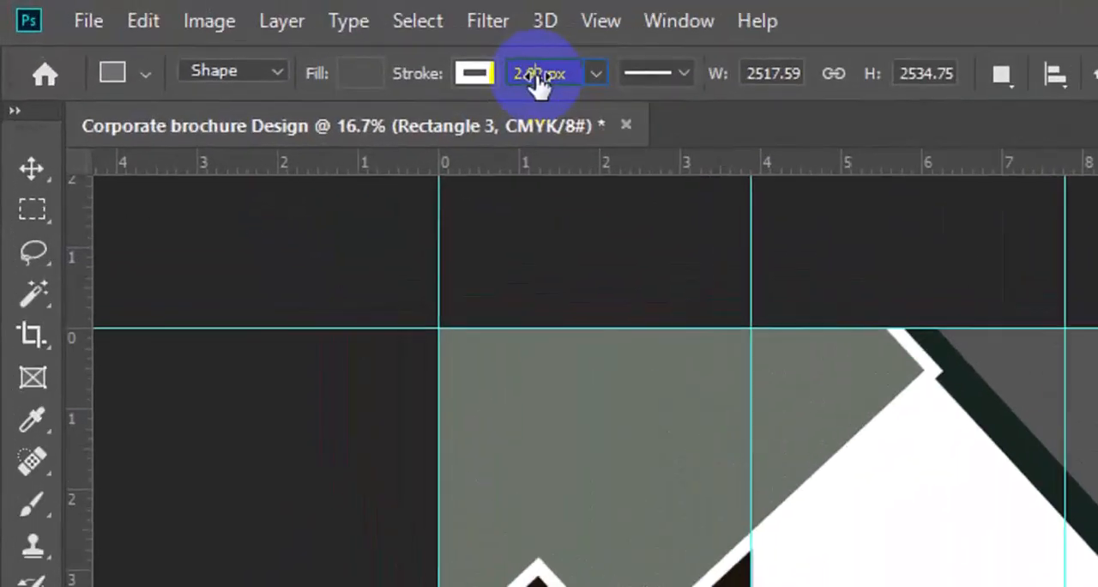
{"action": "left_click", "coordinate": [540, 75]}
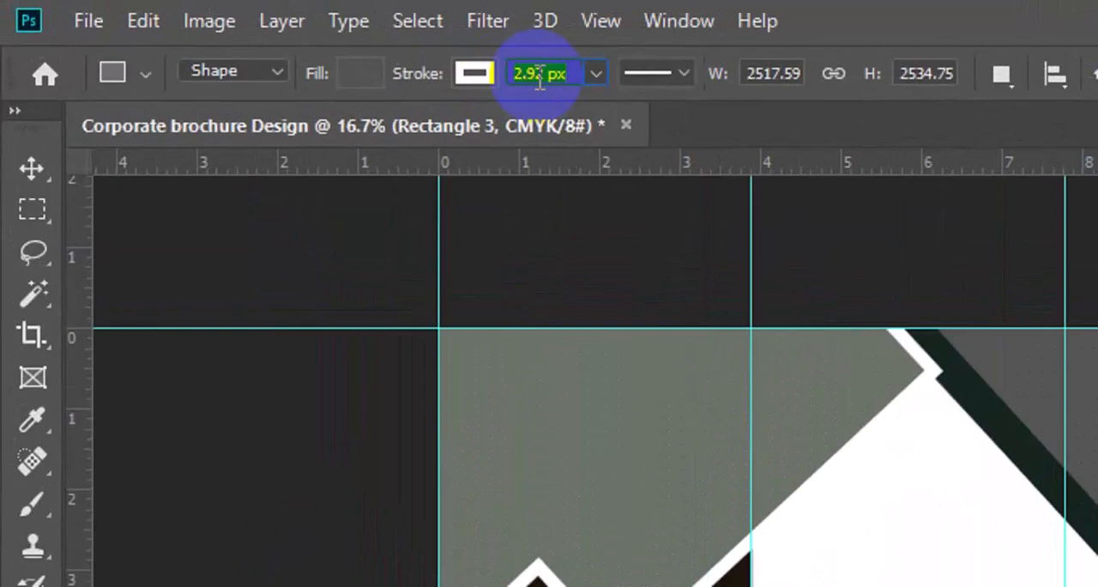
{"action": "type", "text": "5"}
{"action": "key", "text": "Return"}
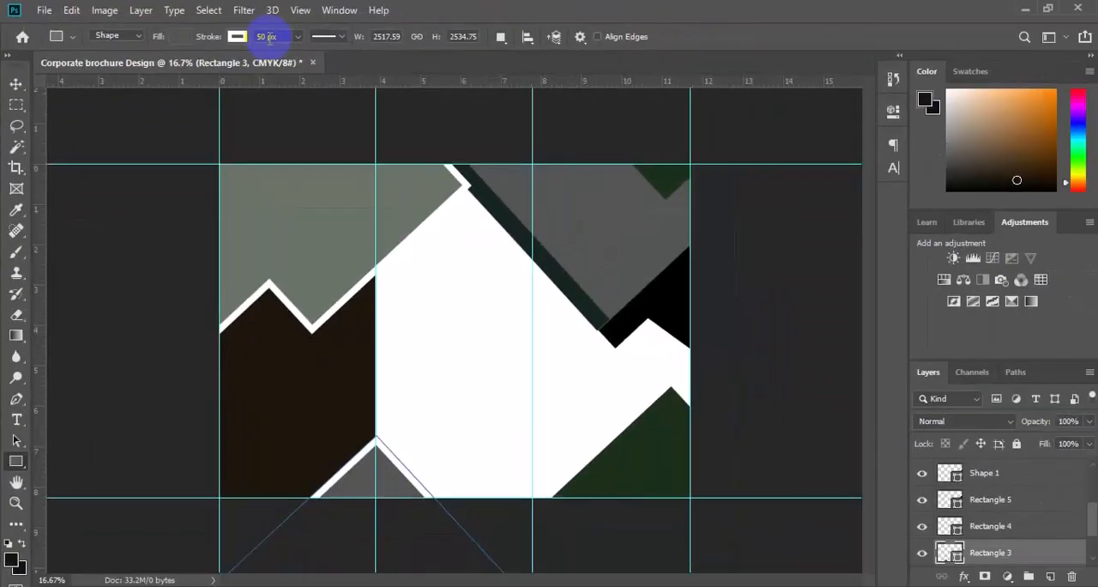
{"action": "key", "text": "v"}
Step: Give the dark green triangle at the top corner of the third panel a white stroke 50 px wide
{"action": "left_click", "coordinate": [672, 192]}
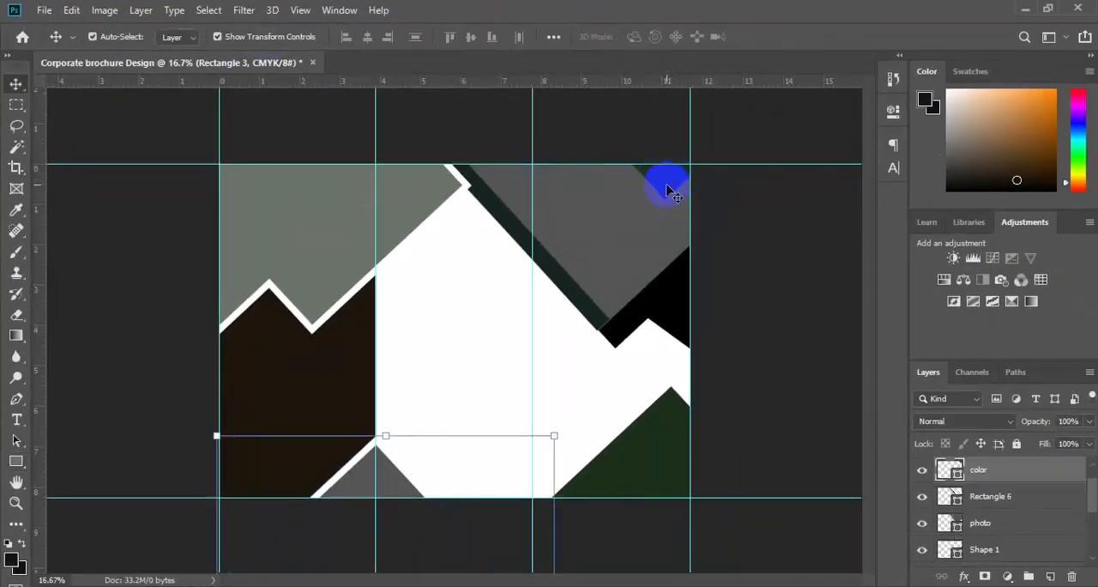
{"action": "left_click", "coordinate": [17, 464]}
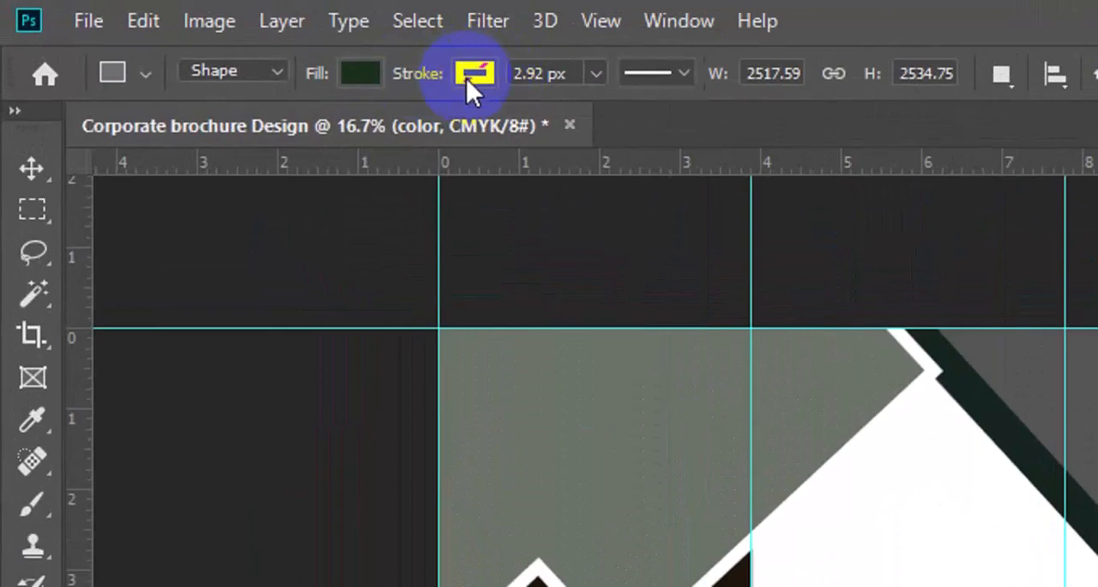
{"action": "left_click", "coordinate": [466, 76]}
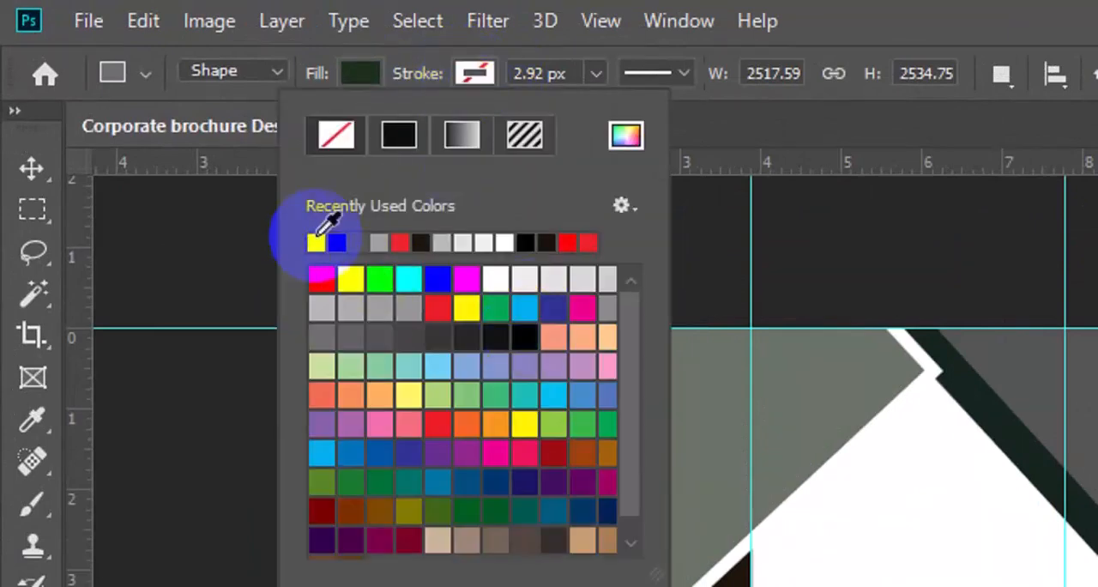
{"action": "left_click", "coordinate": [316, 241]}
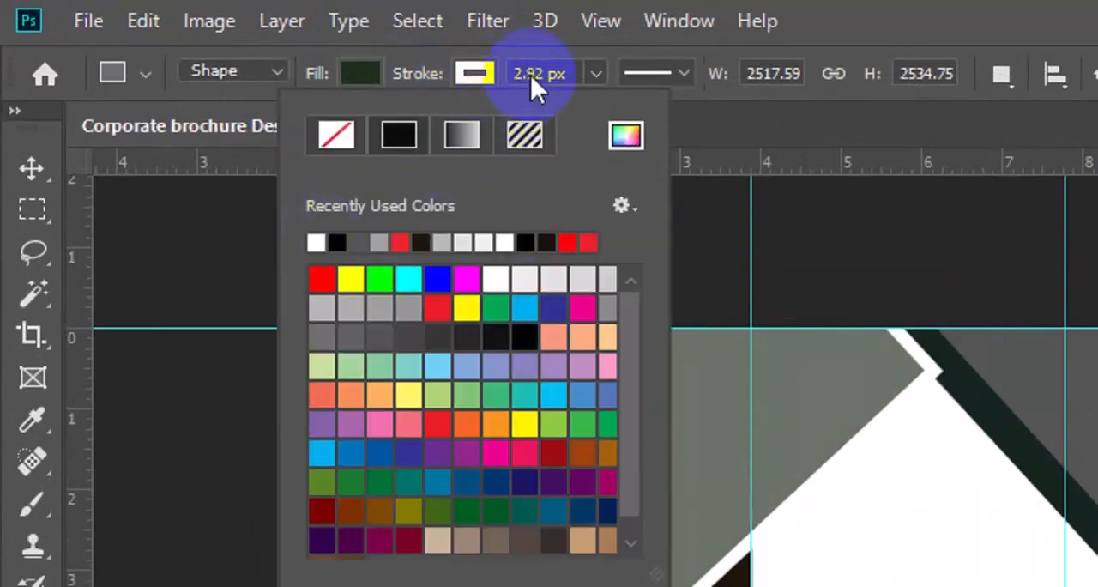
{"action": "left_click", "coordinate": [530, 75]}
{"action": "left_click", "coordinate": [530, 74]}
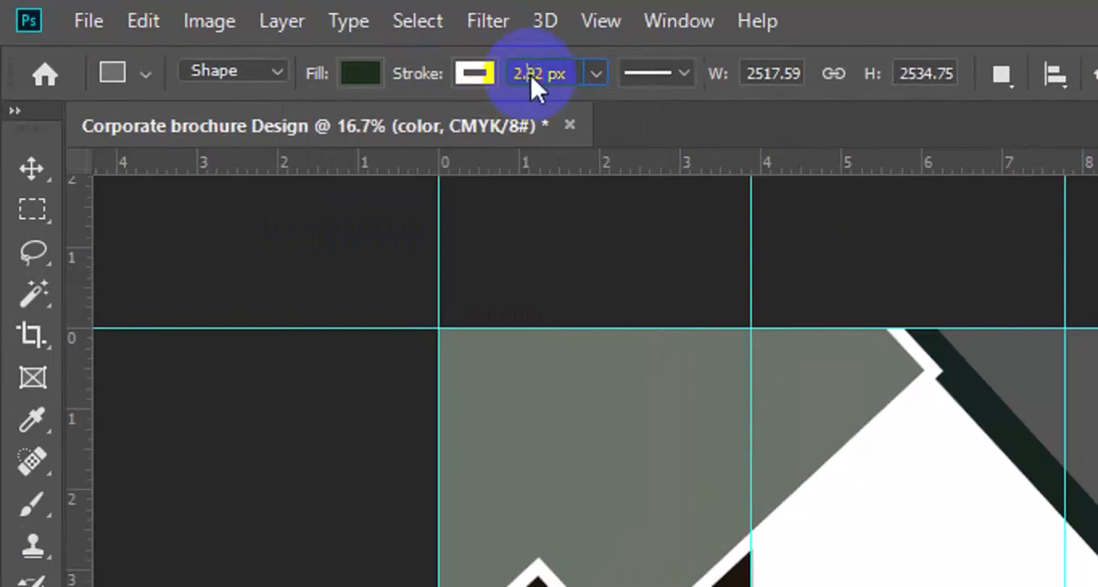
{"action": "double_click", "coordinate": [532, 74]}
{"action": "type", "text": "50"}
{"action": "key", "text": "Return"}
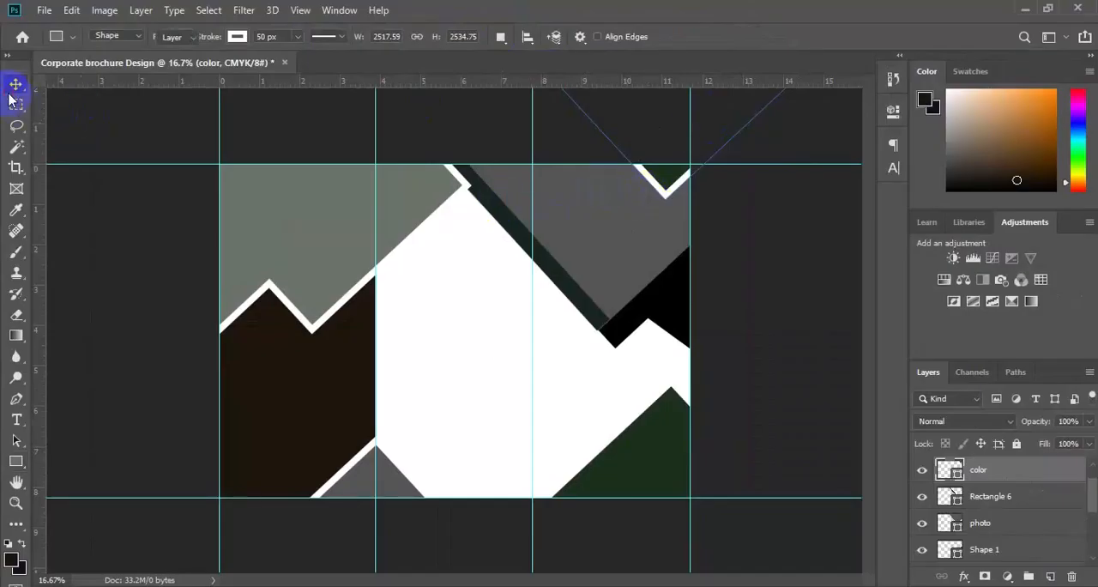
{"action": "left_click", "coordinate": [15, 84]}
Step: Move the black bar's layer, Rectangle 5, directly above the photo layer and delete the small black Shape 1 below the bar
{"action": "left_click", "coordinate": [642, 307]}
{"action": "left_click", "coordinate": [1014, 553]}
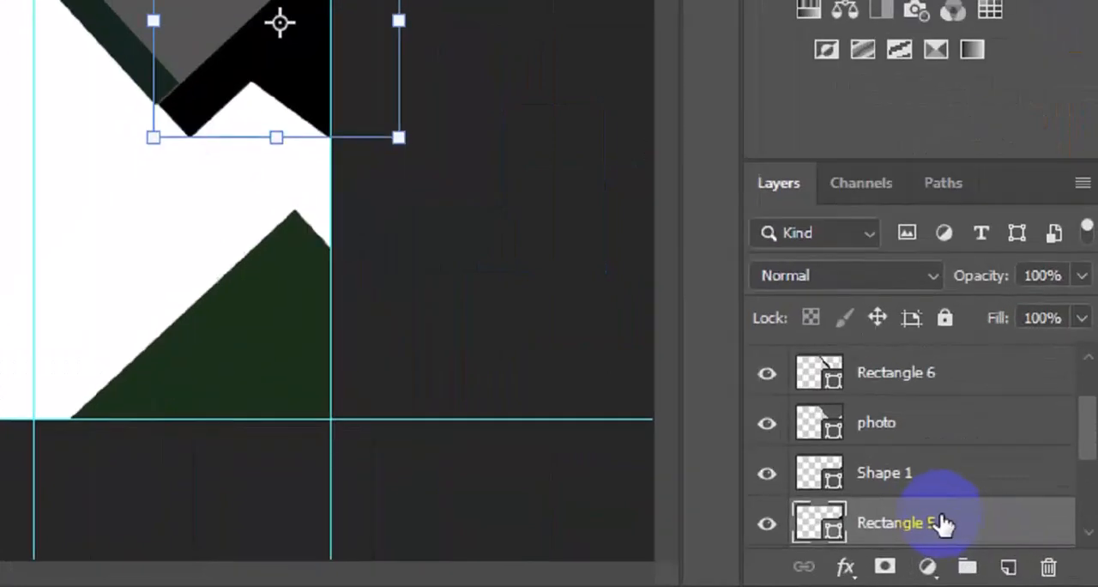
{"action": "left_click_drag", "start_coordinate": [931, 519], "coordinate": [917, 386]}
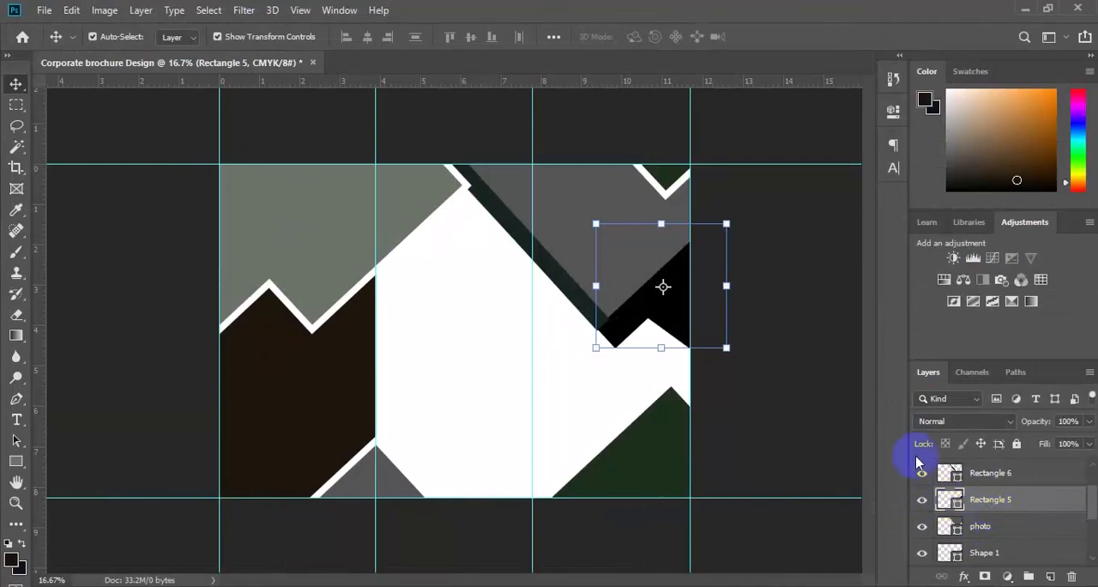
{"action": "left_click", "coordinate": [677, 319]}
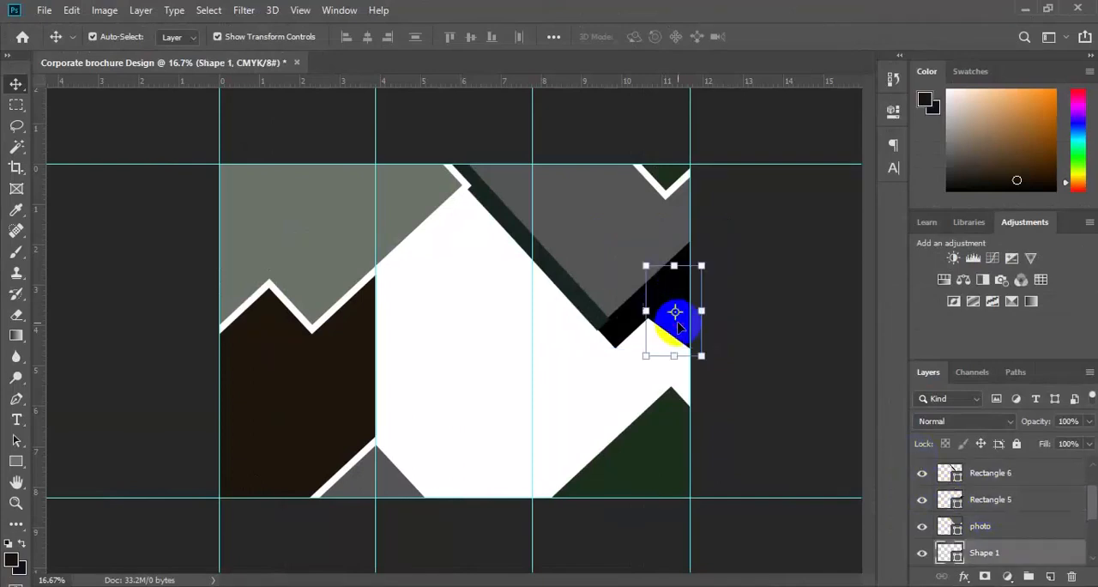
{"action": "left_click", "coordinate": [677, 317]}
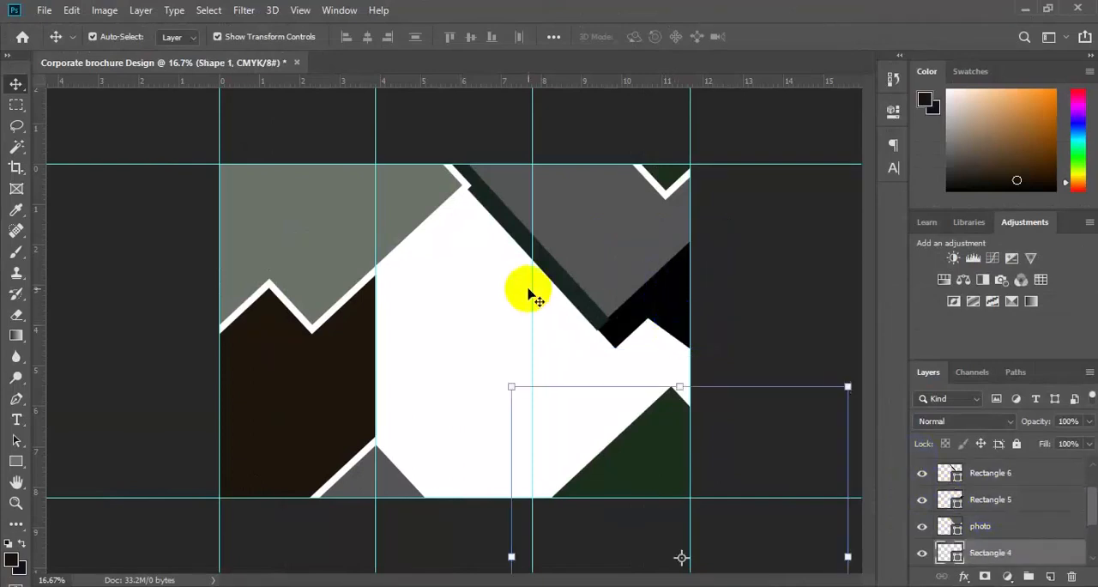
Step: Move the black bar's layer, Rectangle 5, above the dark green diagonal bar's layer, Rectangle 6
{"action": "left_click", "coordinate": [571, 301]}
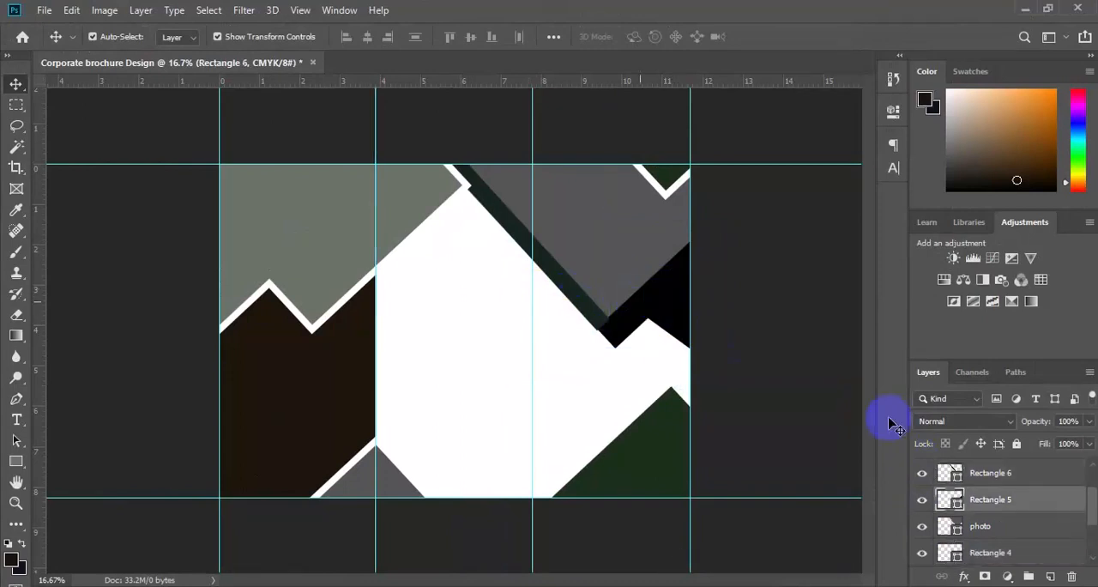
{"action": "left_click", "coordinate": [988, 499]}
{"action": "left_click_drag", "start_coordinate": [990, 504], "coordinate": [991, 469]}
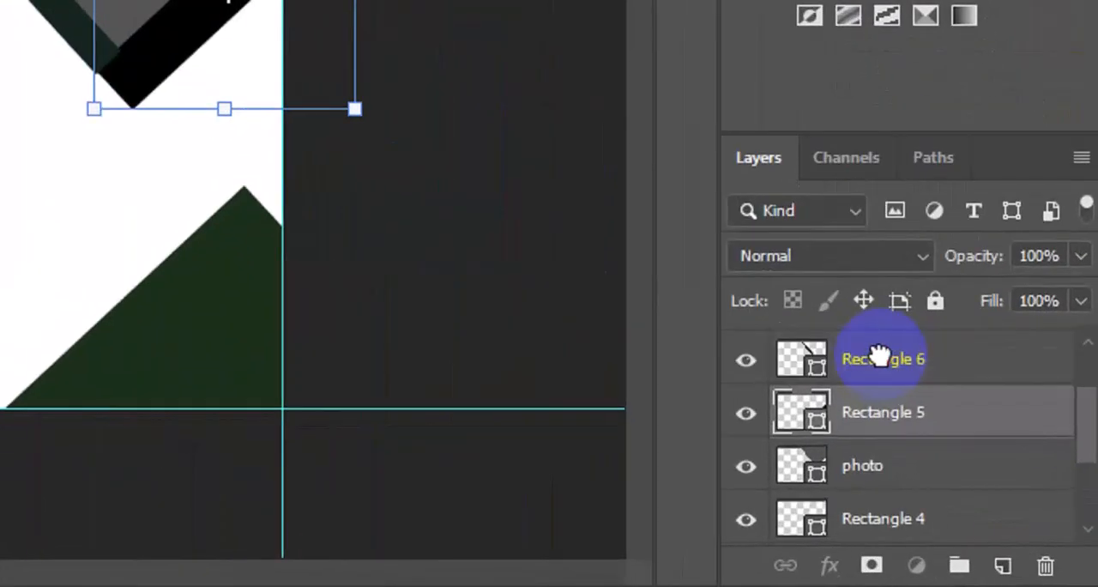
{"action": "left_click_drag", "start_coordinate": [879, 354], "coordinate": [883, 364]}
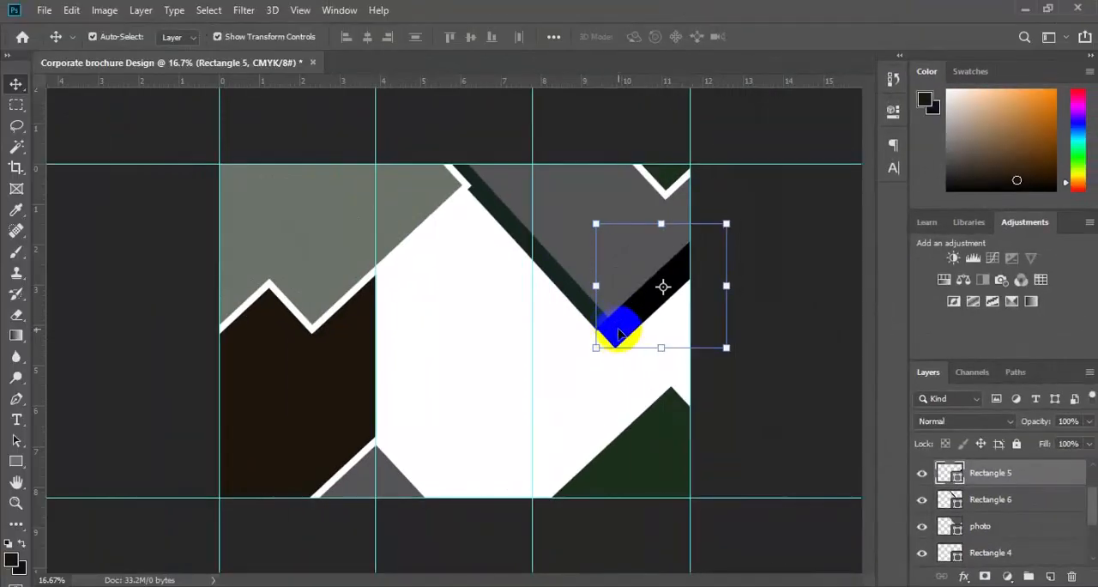
Step: Shift the black bar slightly so its lower corner lines up with the outer edge of the dark green diagonal bar
{"action": "key", "text": "ctrl+plus"}
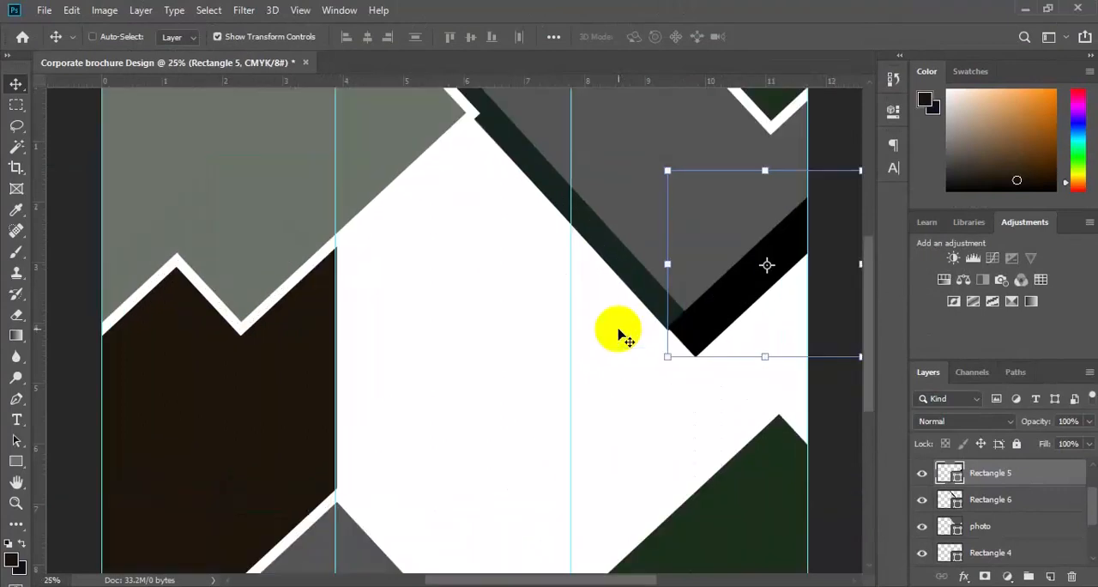
{"action": "key", "text": "ctrl+plus"}
{"action": "left_click_drag", "start_coordinate": [752, 326], "coordinate": [798, 309]}
{"action": "key", "text": "ctrl+minus"}
{"action": "key", "text": "ctrl+minus"}
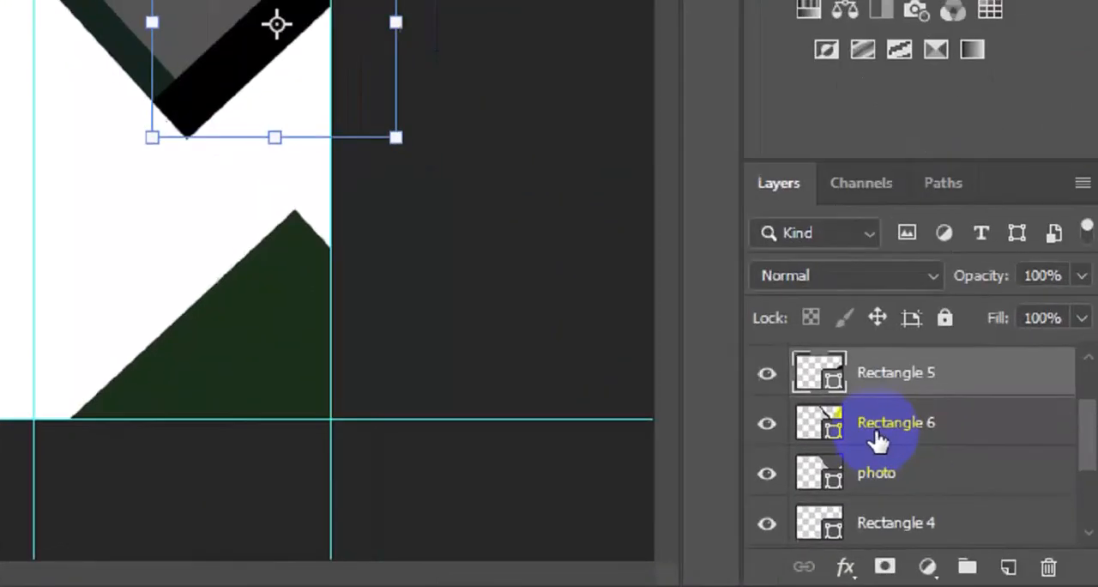
Step: On a new layer above Rectangle 6, draw a closed black Pen shape between the black bar's lower edge and the third panel's outer edge
{"action": "left_click", "coordinate": [880, 421]}
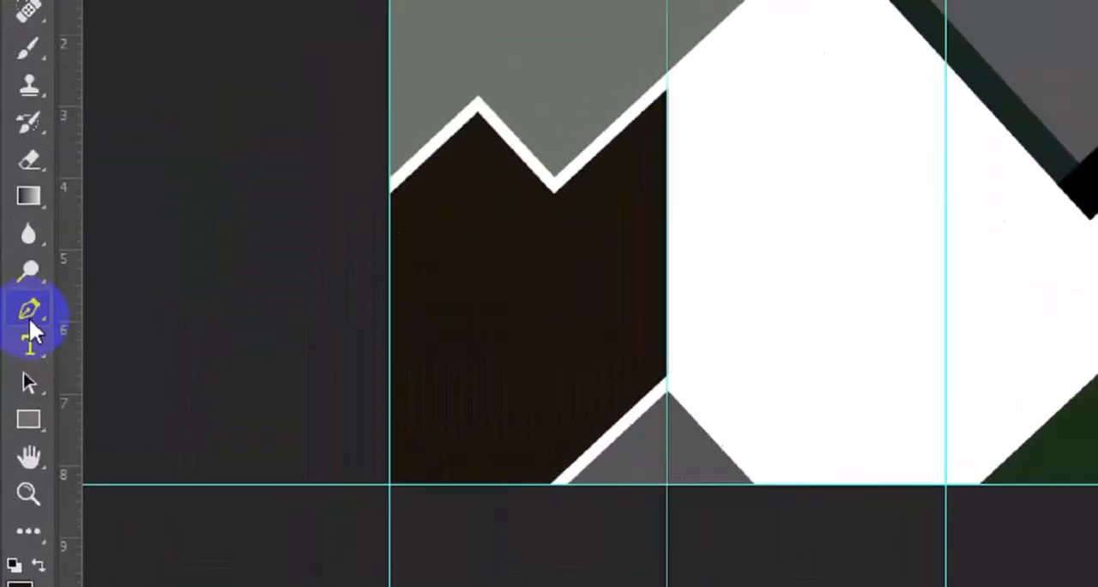
{"action": "left_click", "coordinate": [17, 401]}
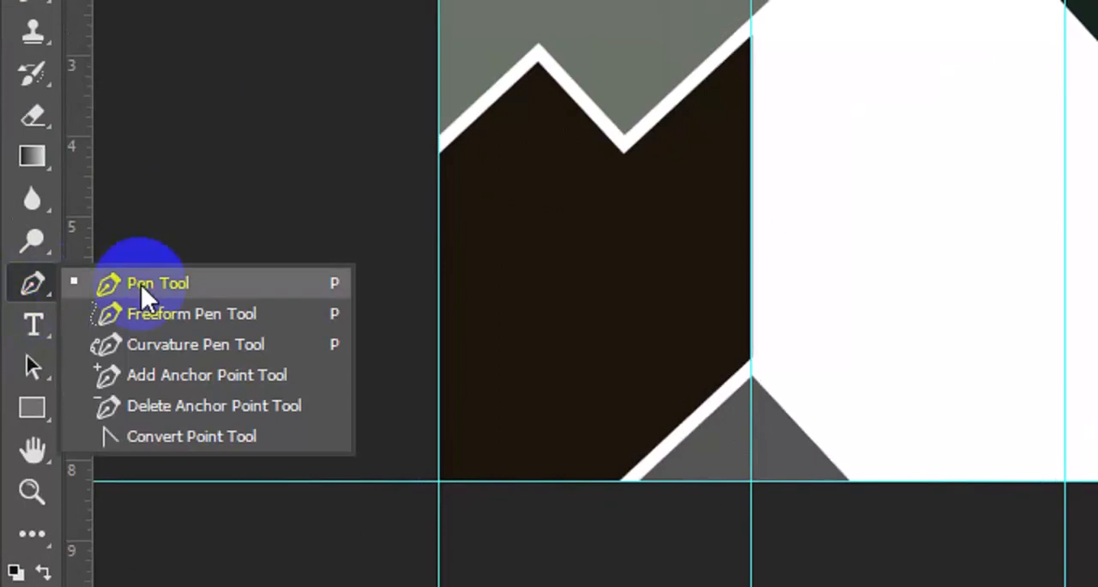
{"action": "left_click", "coordinate": [141, 284]}
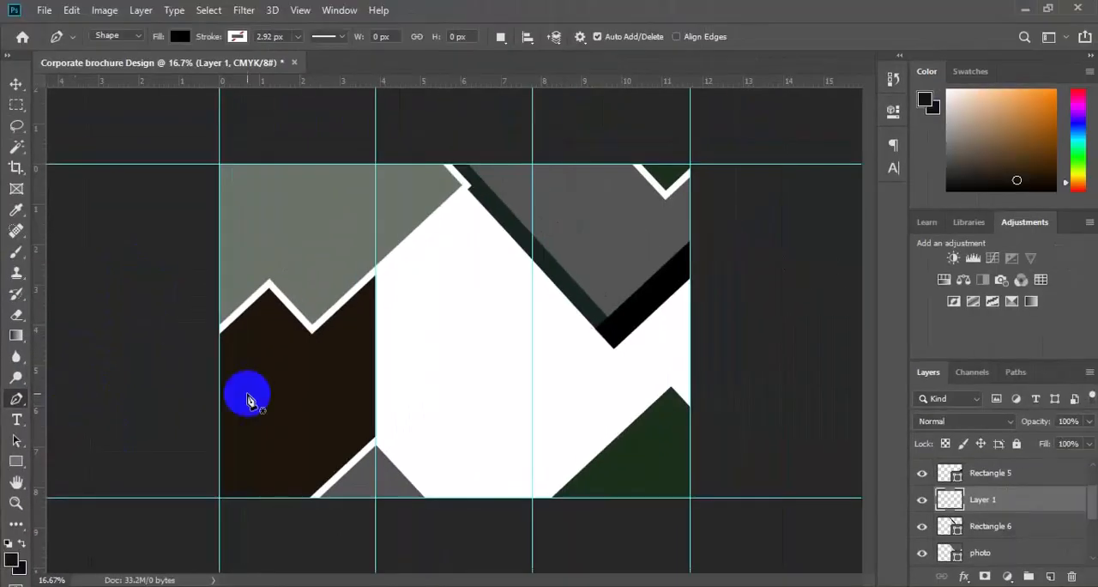
{"action": "left_click", "coordinate": [640, 324]}
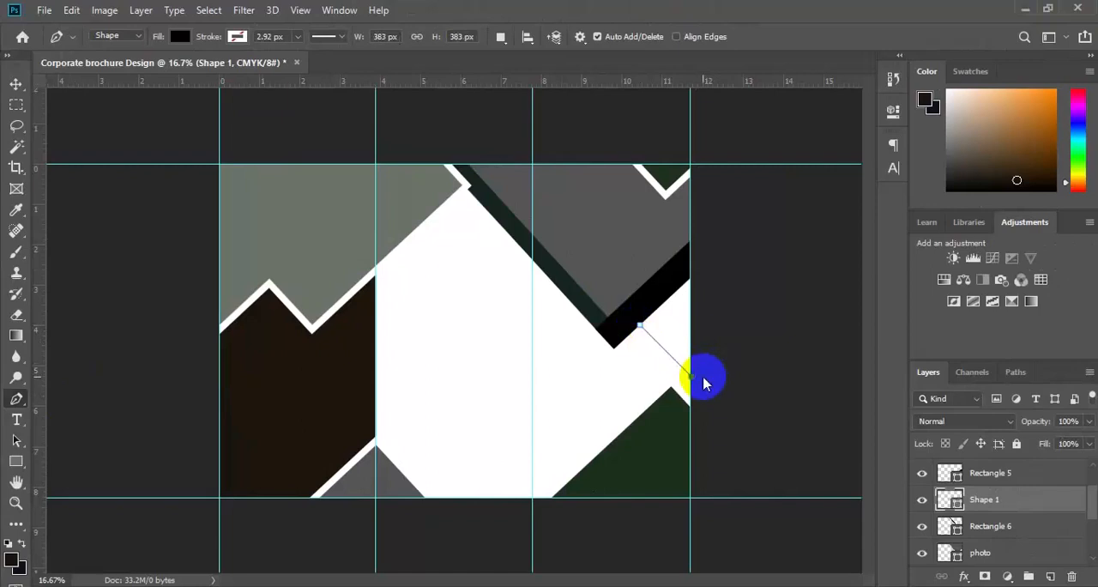
{"action": "left_click_drag", "start_coordinate": [713, 342], "coordinate": [715, 273]}
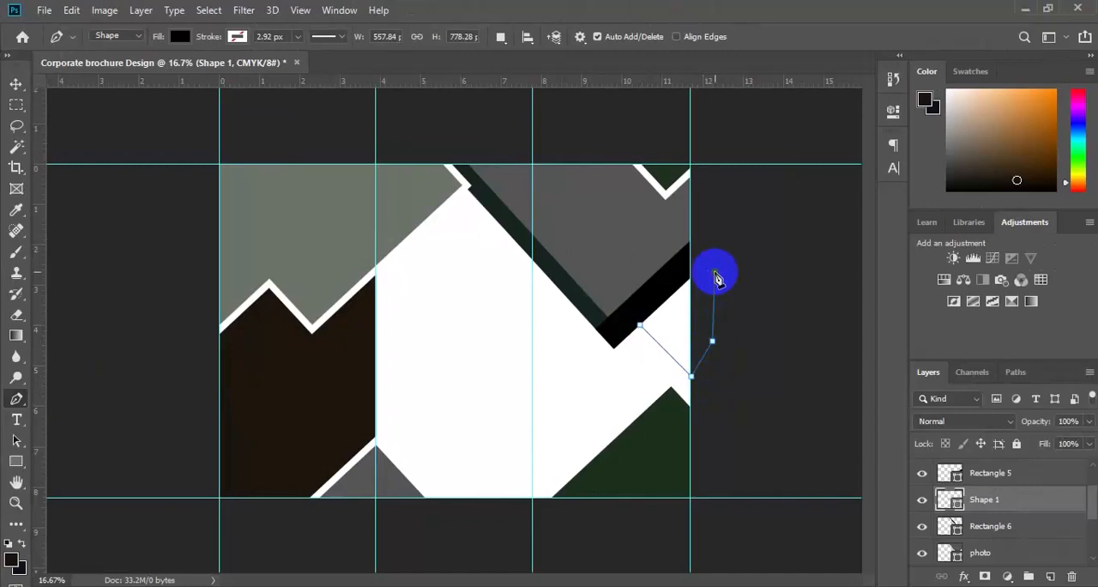
{"action": "left_click", "coordinate": [640, 326]}
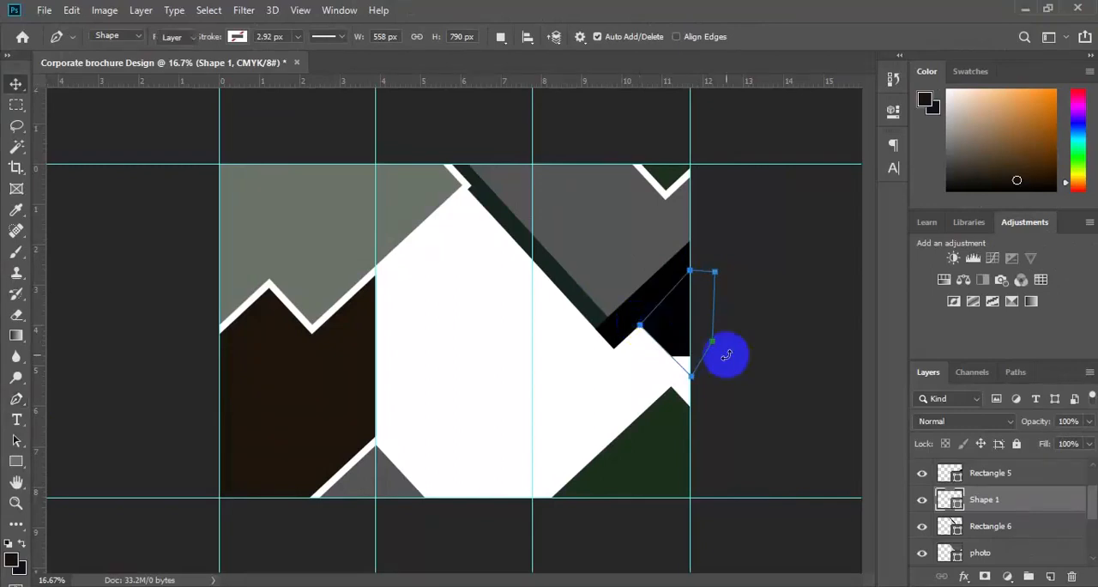
Step: Merge the new Shape 1 with the black bar's layer, Rectangle 5, into a single shape
{"action": "key", "text": "v"}
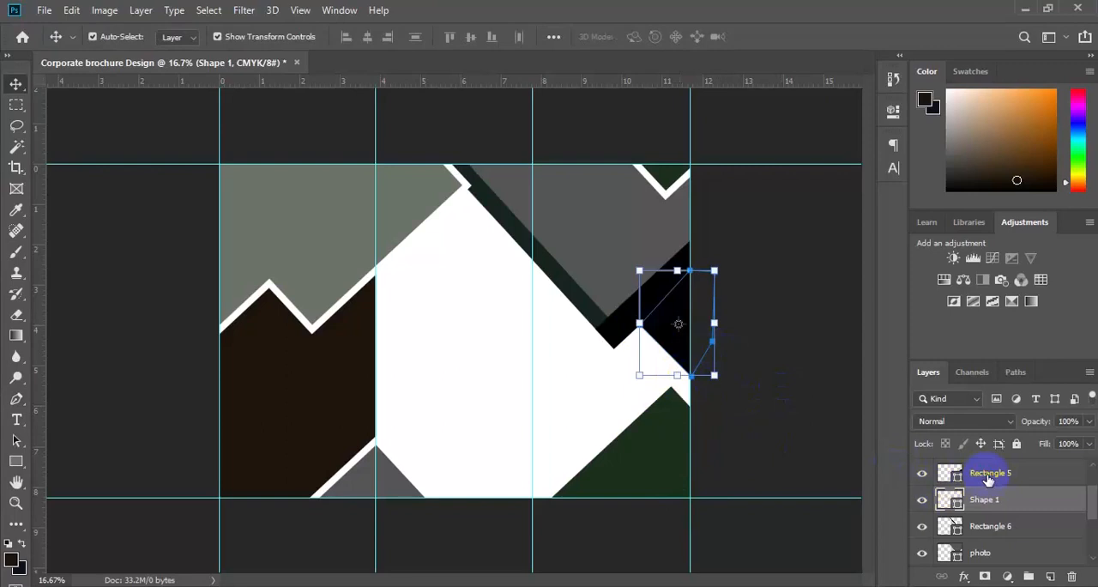
{"action": "left_click", "coordinate": [988, 481], "text": "shift"}
{"action": "right_click", "coordinate": [988, 480]}
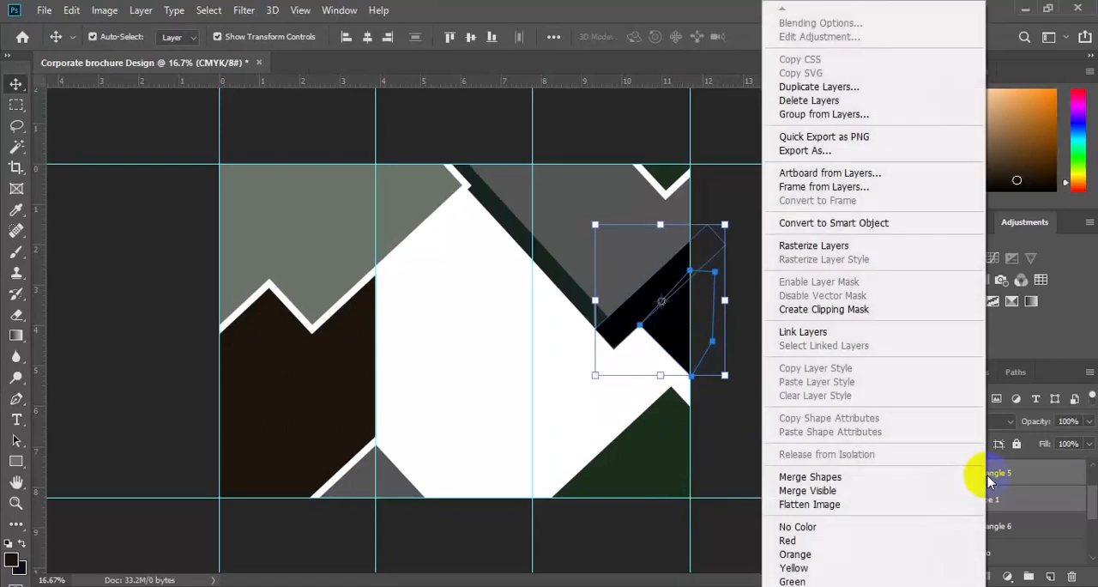
{"action": "left_click", "coordinate": [892, 476]}
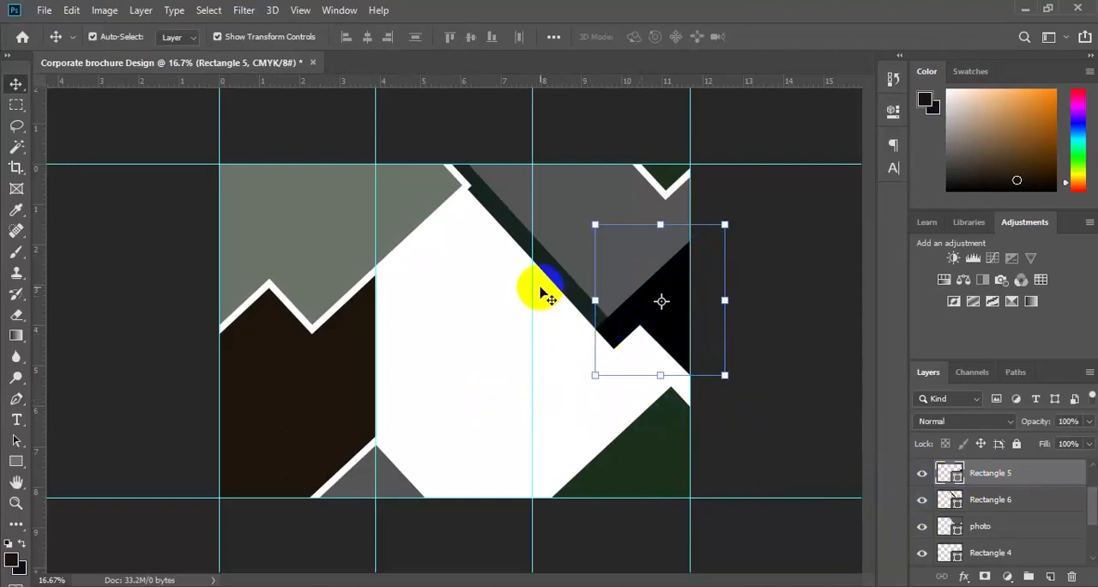
Step: Place the happy-female-professional picture from the freepik stockpoto folder as an embedded image directly above the photo layer
{"action": "left_click", "coordinate": [586, 194]}
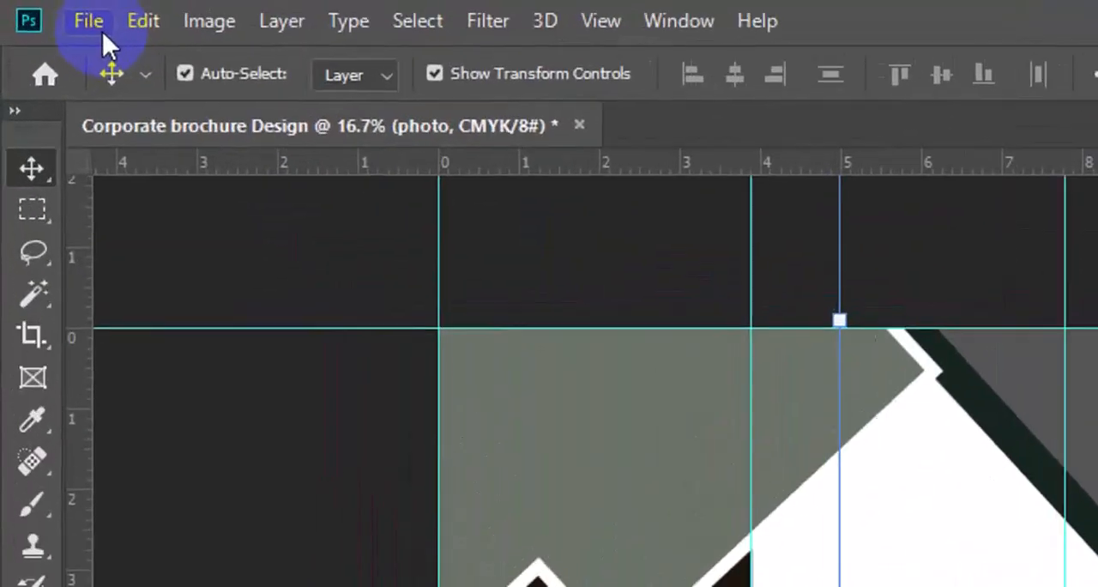
{"action": "left_click", "coordinate": [99, 28]}
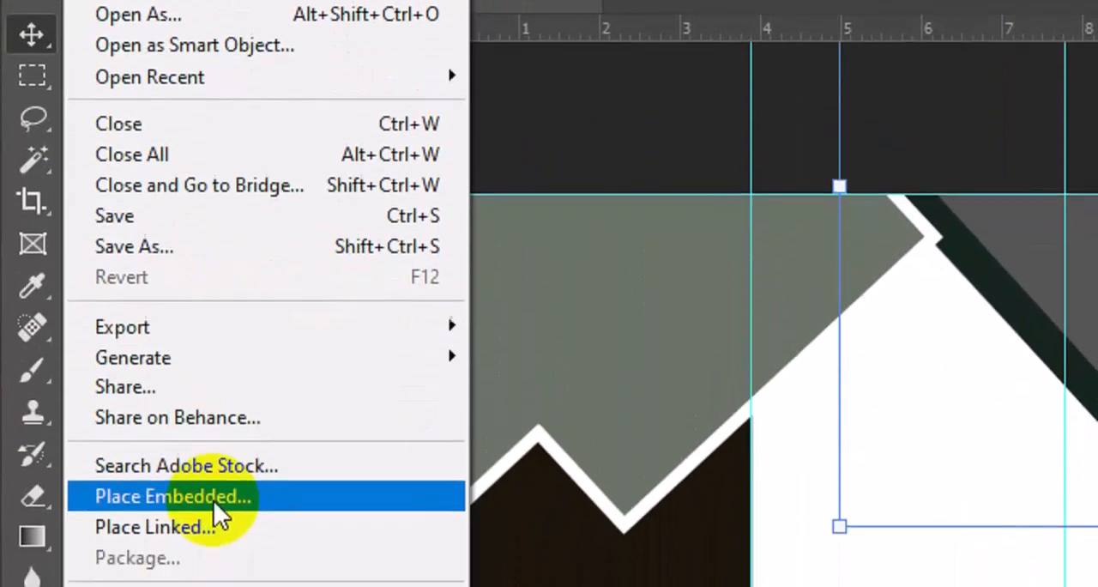
{"action": "left_click", "coordinate": [218, 500]}
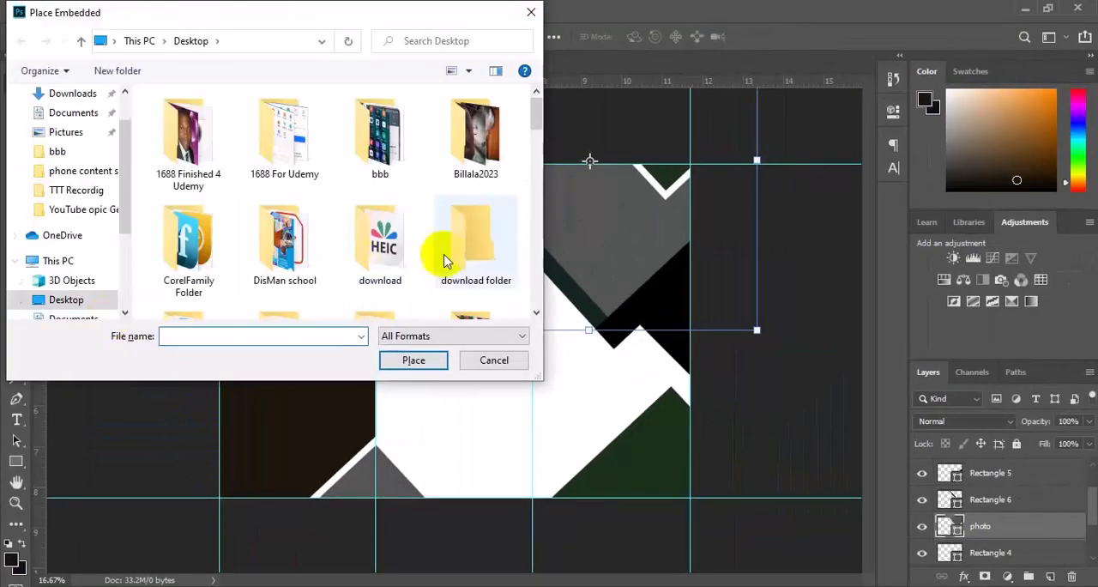
{"action": "double_click", "coordinate": [300, 283]}
{"action": "scroll", "coordinate": [535, 309], "scroll_direction": "down", "scroll_amount": 10}
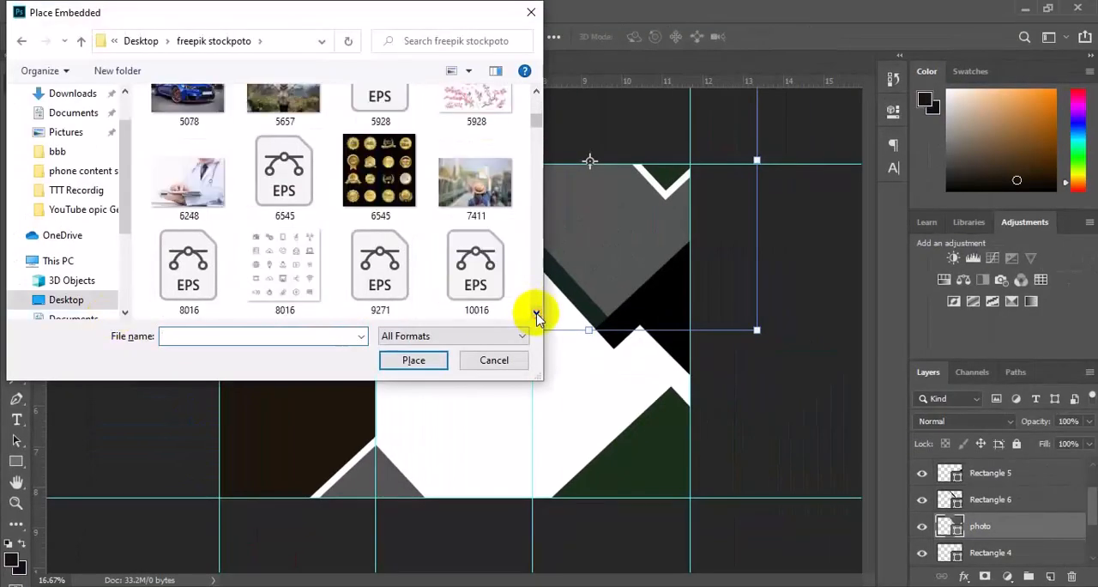
{"action": "scroll", "coordinate": [535, 314], "scroll_direction": "down", "scroll_amount": 10}
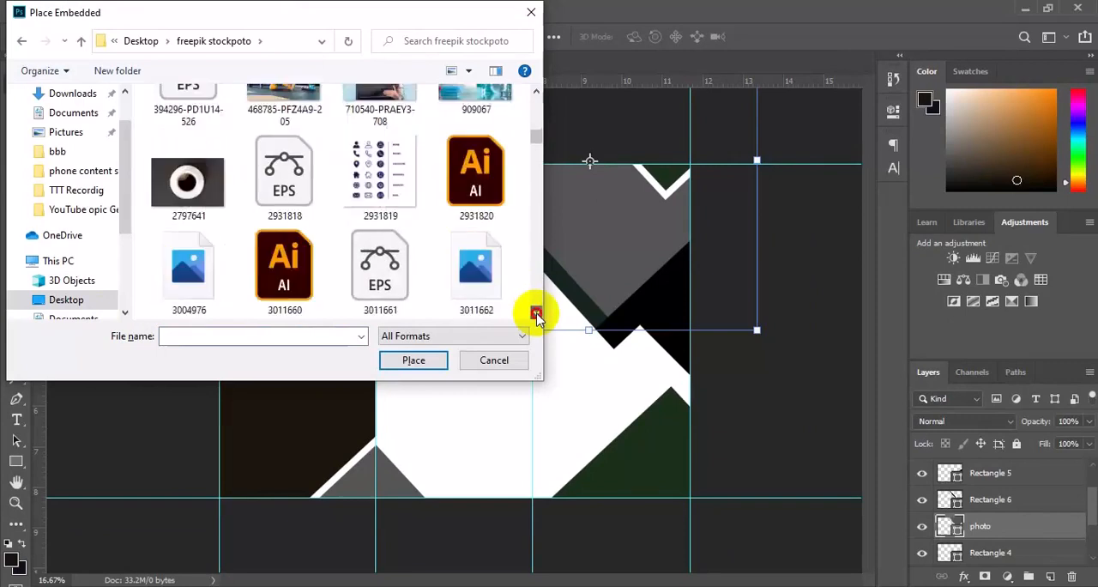
{"action": "scroll", "coordinate": [536, 315], "scroll_direction": "down", "scroll_amount": 10}
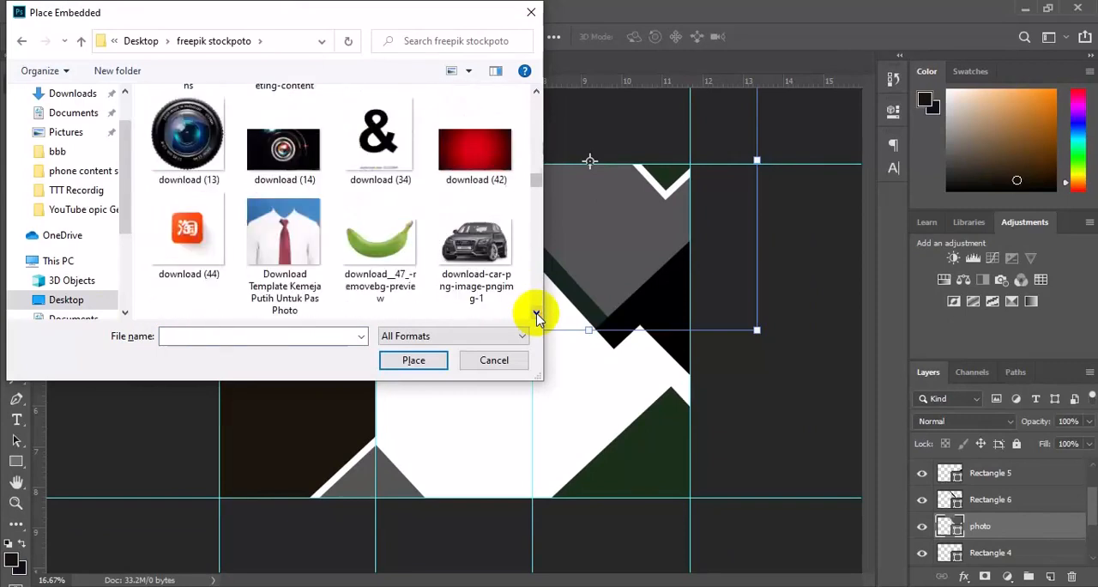
{"action": "scroll", "coordinate": [537, 317], "scroll_direction": "down", "scroll_amount": 10}
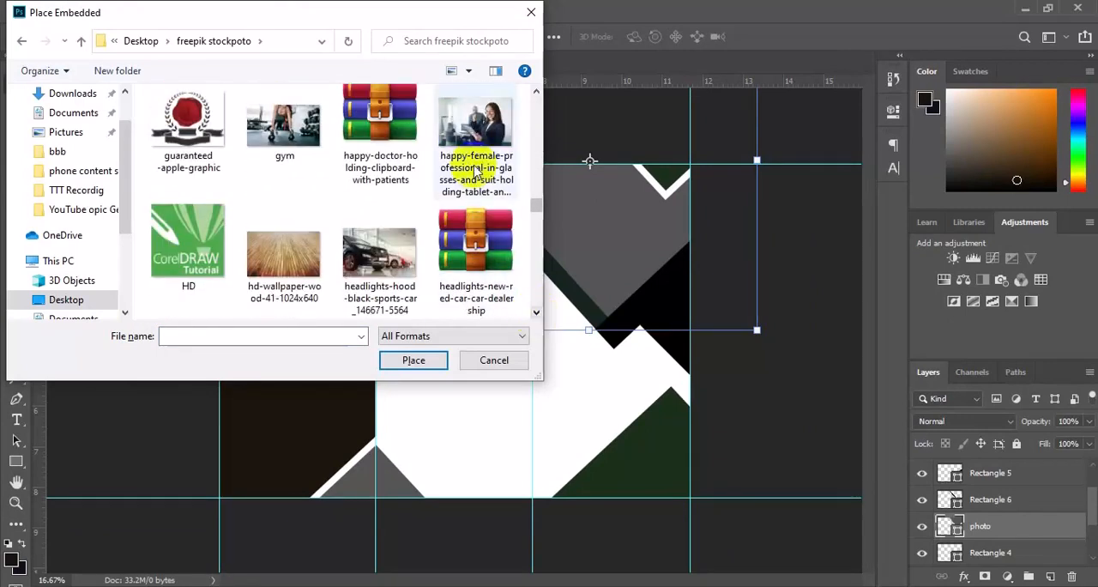
{"action": "left_click", "coordinate": [480, 172]}
{"action": "left_click", "coordinate": [429, 360]}
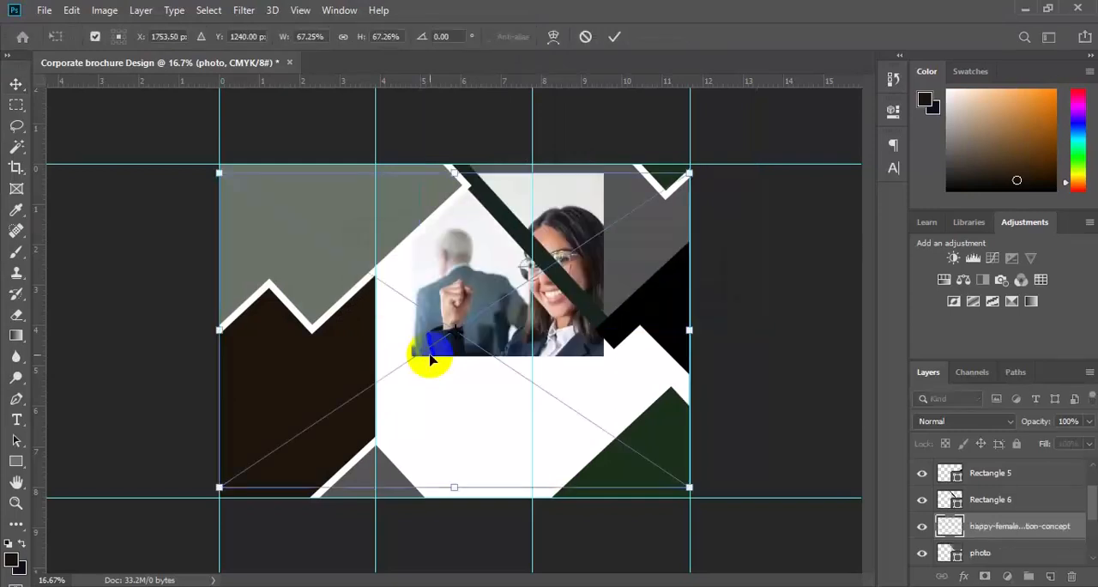
Step: Scale the placed picture proportionally to 37.66% and move it over the upper part of the second and third panels
{"action": "left_click_drag", "start_coordinate": [691, 487], "coordinate": [591, 441]}
{"action": "key", "text": "ctrl+z"}
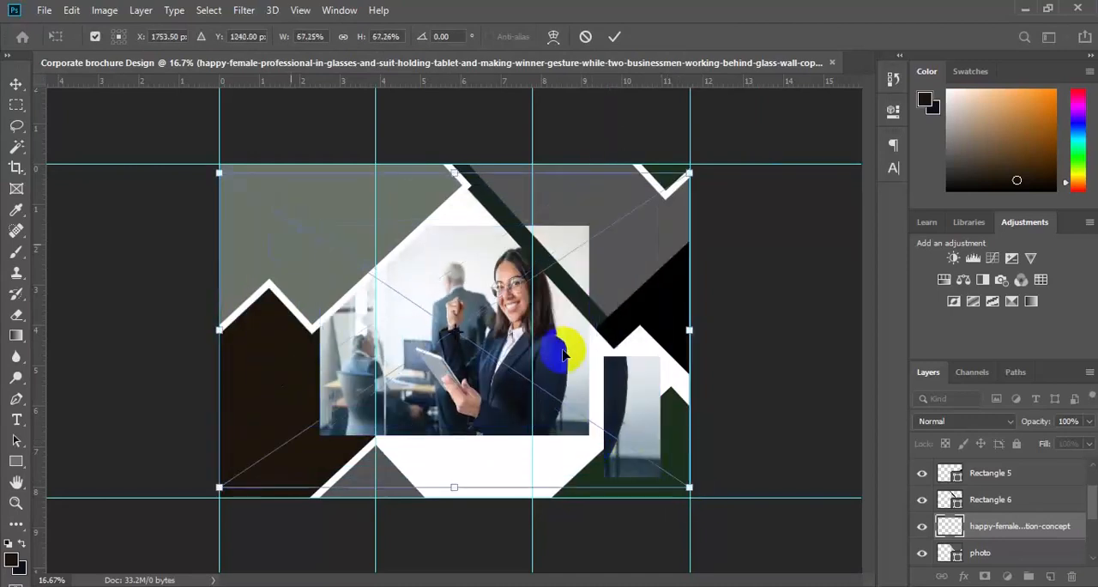
{"action": "left_click_drag", "start_coordinate": [691, 486], "coordinate": [627, 291]}
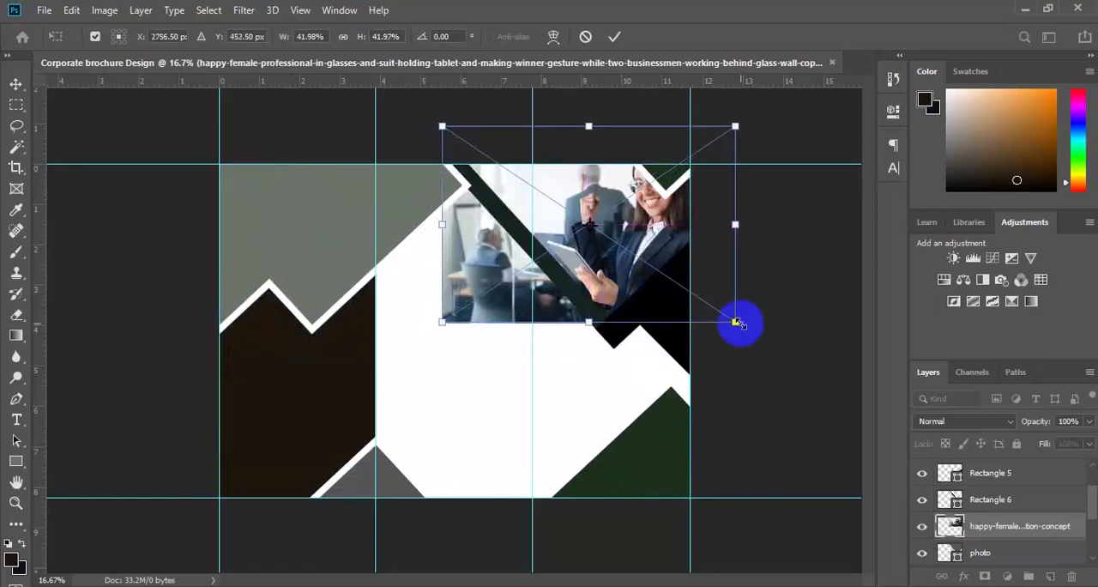
{"action": "mouse_move", "coordinate": [707, 313]}
{"action": "left_mouse_down"}
{"action": "mouse_move", "coordinate": [692, 299]}
{"action": "mouse_move", "coordinate": [709, 304]}
{"action": "left_mouse_up"}
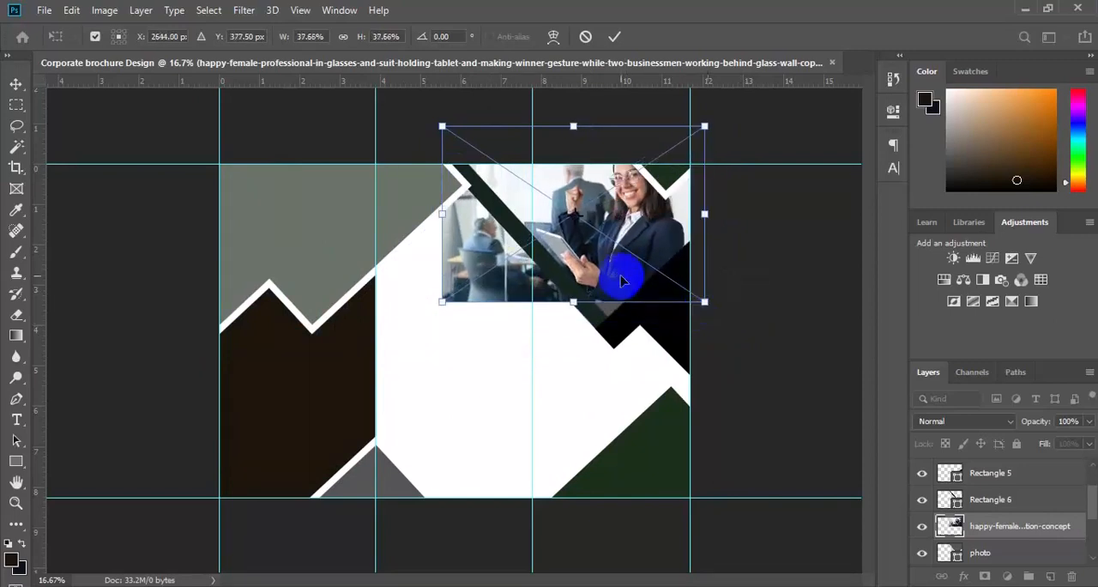
Step: Position the picture over the grey photo shape, commit the placement and clip it to the photo layer
{"action": "left_click_drag", "start_coordinate": [624, 296], "coordinate": [629, 308]}
{"action": "key", "text": "Return"}
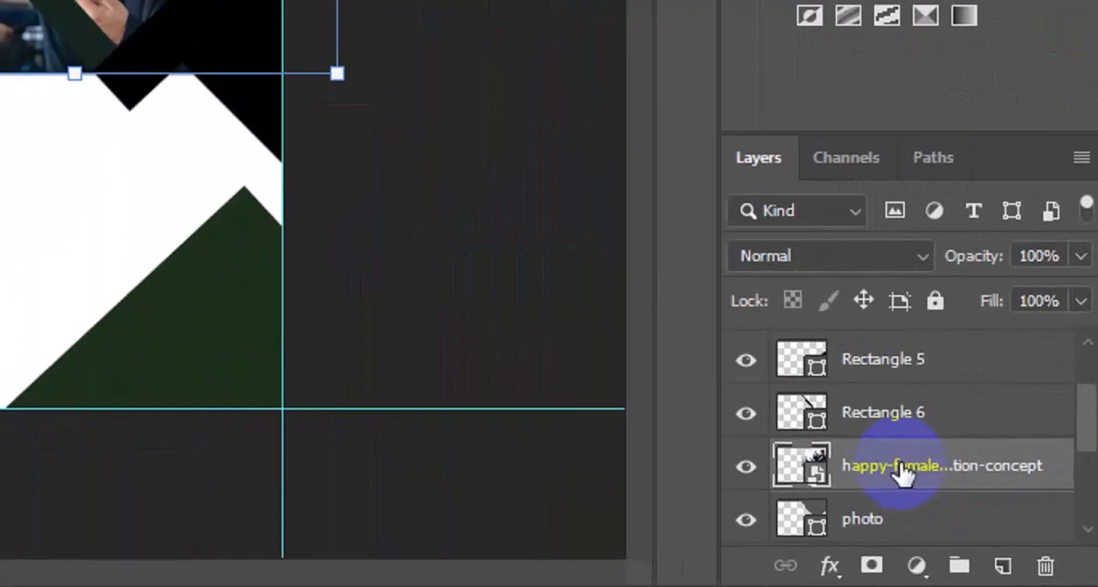
{"action": "right_click", "coordinate": [898, 465]}
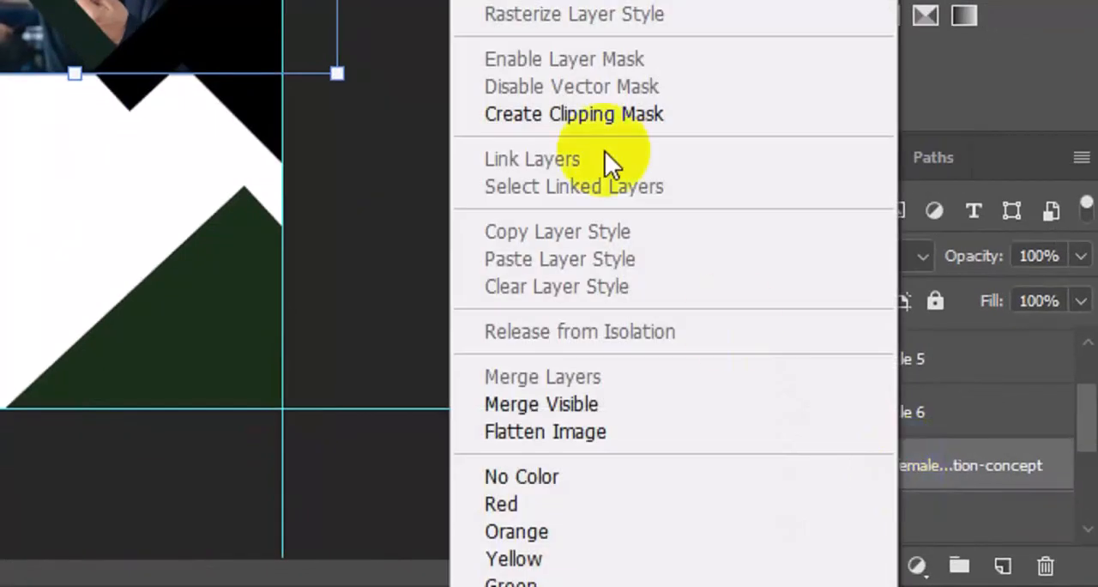
{"action": "left_click", "coordinate": [594, 111]}
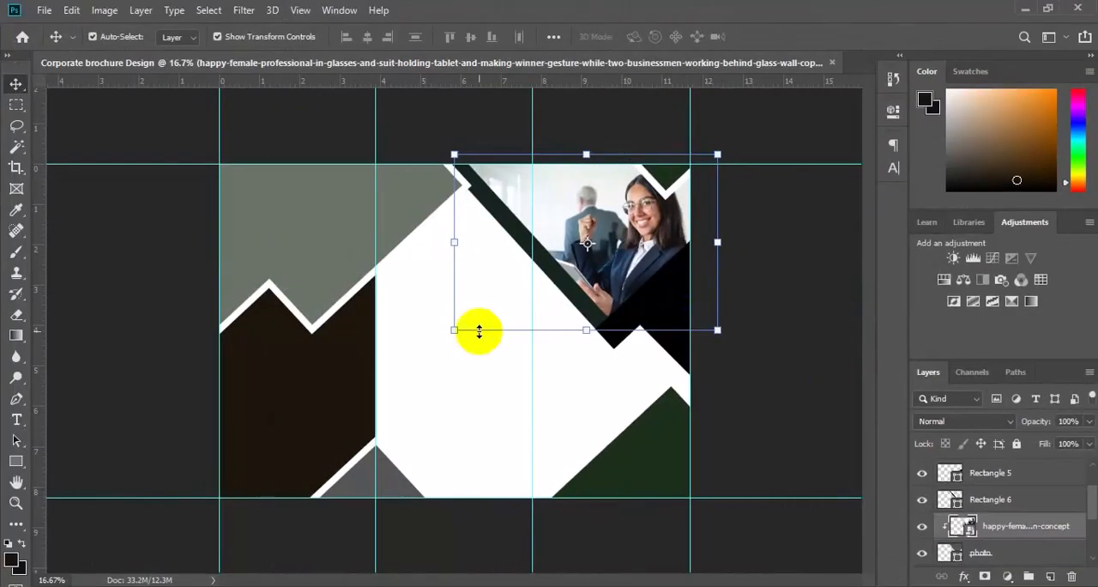
Step: Change the fill of the dark brown shape in the first panel, Rectangle 1, to orange f2a209
{"action": "left_click", "coordinate": [331, 398]}
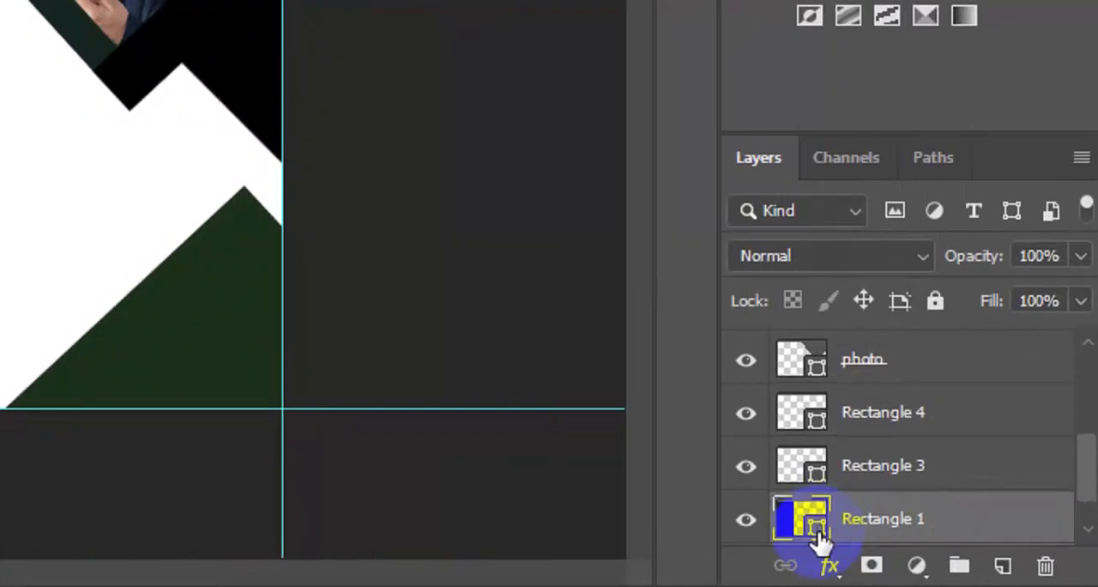
{"action": "double_click", "coordinate": [817, 530]}
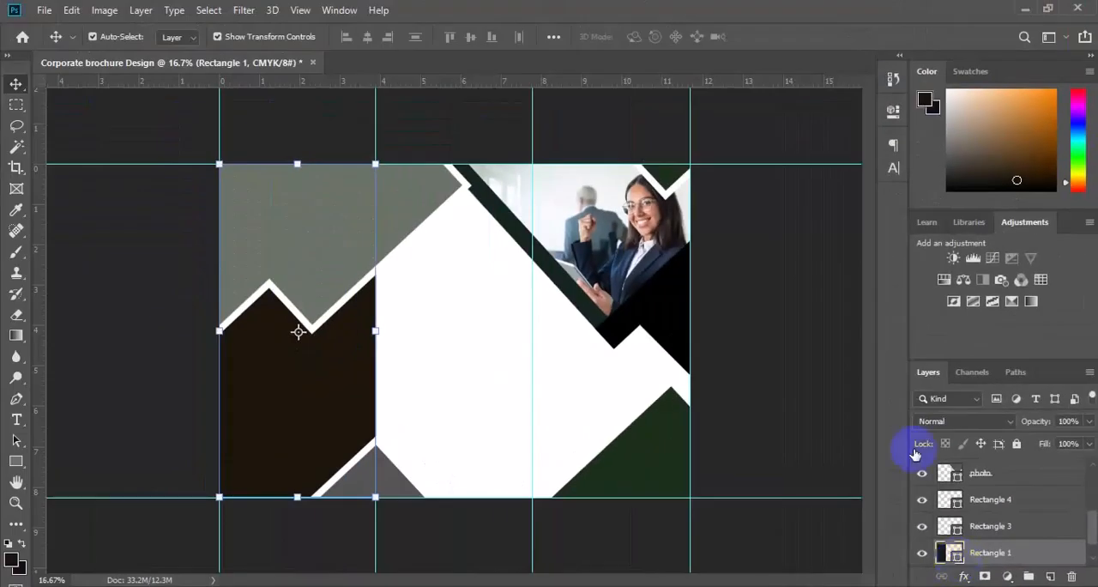
{"action": "left_click_drag", "start_coordinate": [871, 305], "coordinate": [868, 290]}
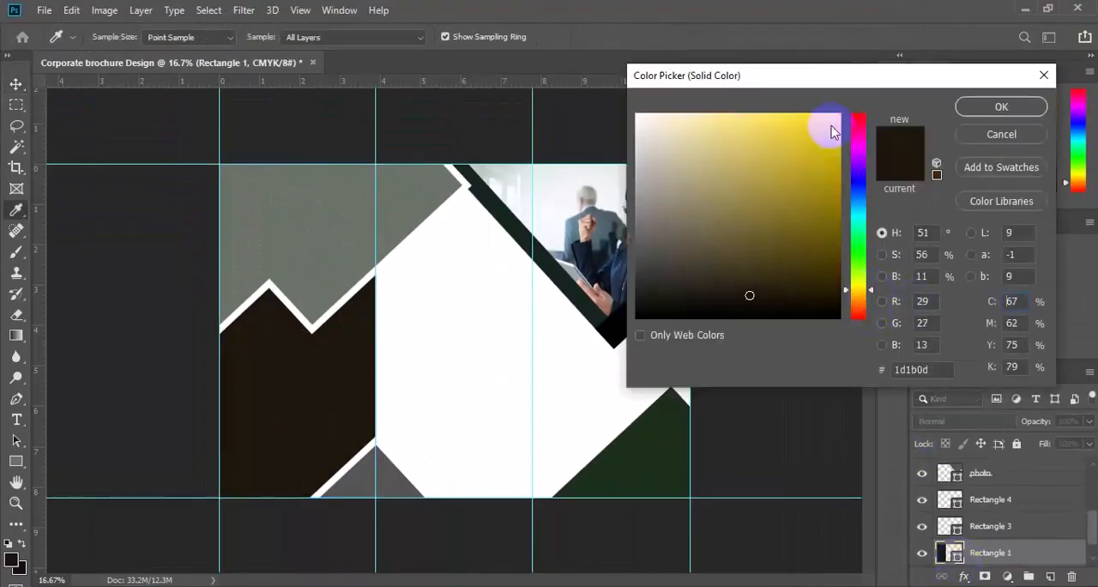
{"action": "left_click", "coordinate": [830, 126]}
{"action": "left_click", "coordinate": [871, 295]}
{"action": "left_click", "coordinate": [872, 298]}
{"action": "type", "text": "3"}
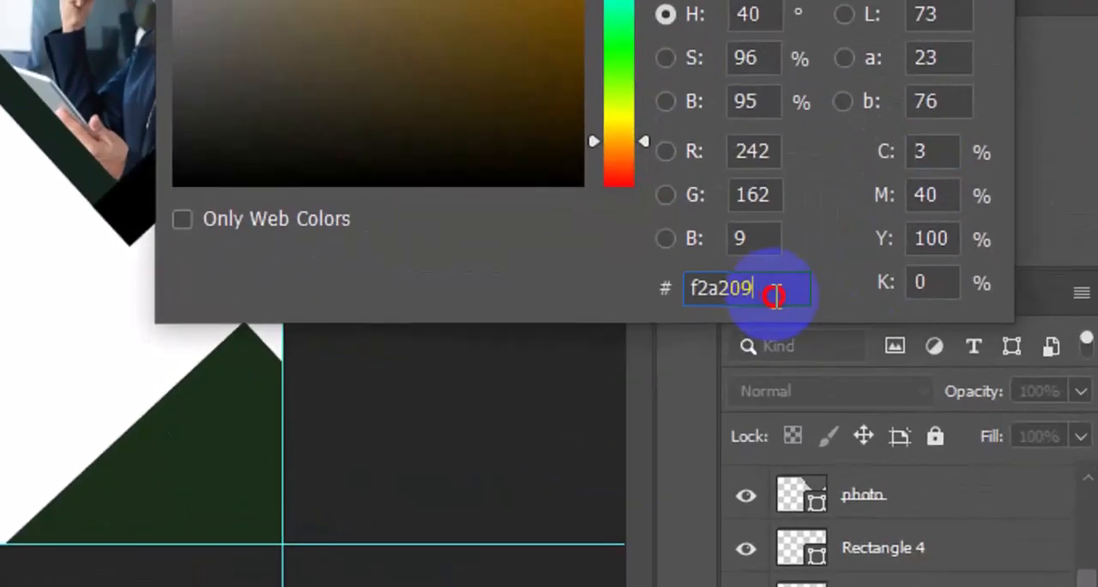
Step: Copy the orange's hex code f2a209 and apply the new fill colour to Rectangle 1
{"action": "left_click_drag", "start_coordinate": [922, 370], "coordinate": [916, 375]}
{"action": "left_click_drag", "start_coordinate": [736, 299], "coordinate": [686, 305]}
{"action": "right_click", "coordinate": [715, 293]}
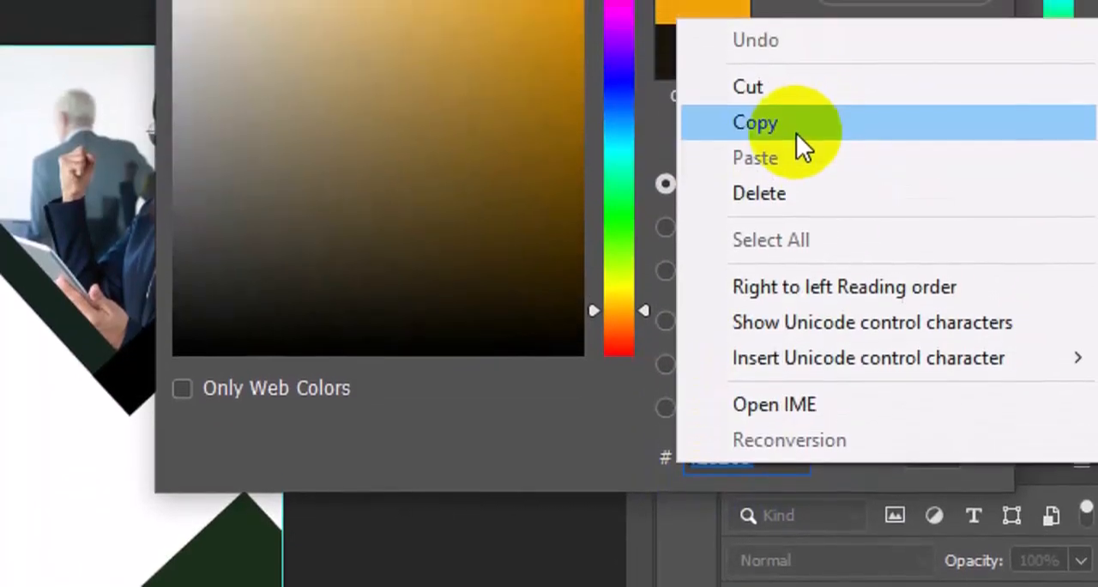
{"action": "left_click", "coordinate": [796, 130]}
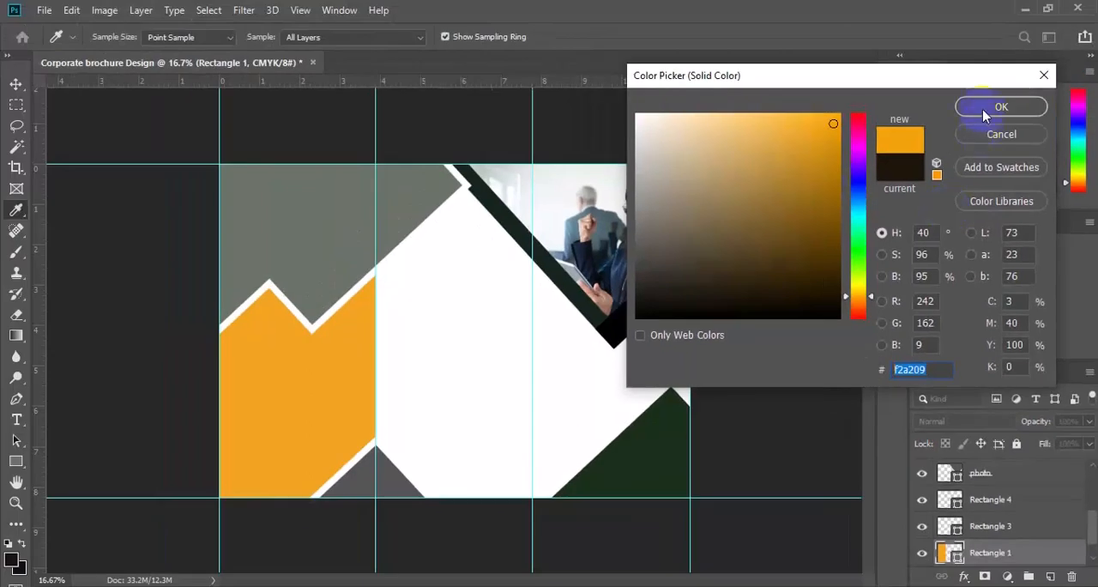
{"action": "left_click", "coordinate": [1000, 107]}
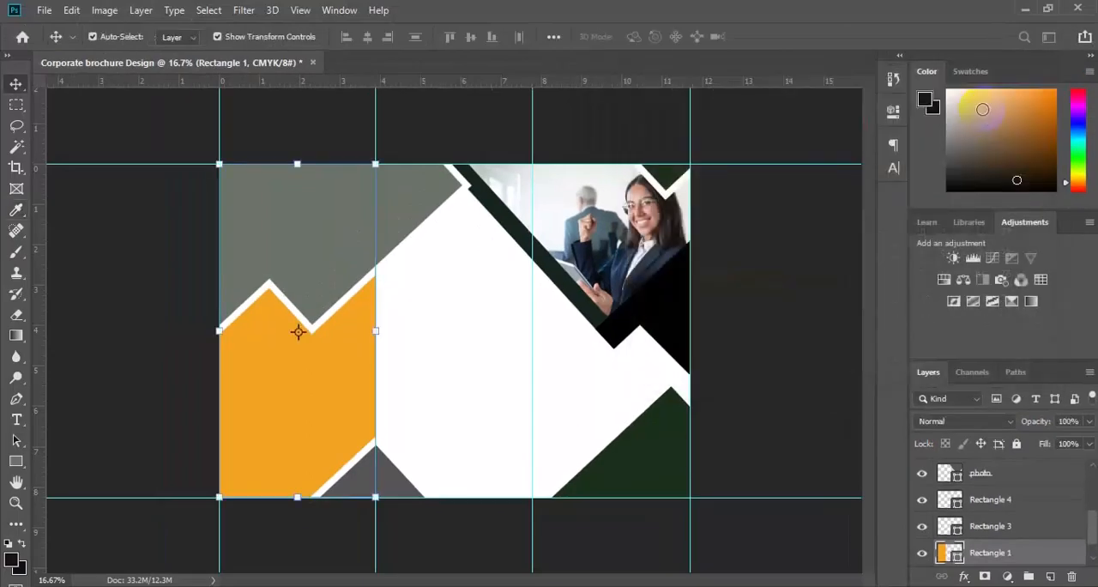
Step: Fill the merged black shape in the third panel, Rectangle 5, with the copied orange f2a209
{"action": "left_click", "coordinate": [669, 319]}
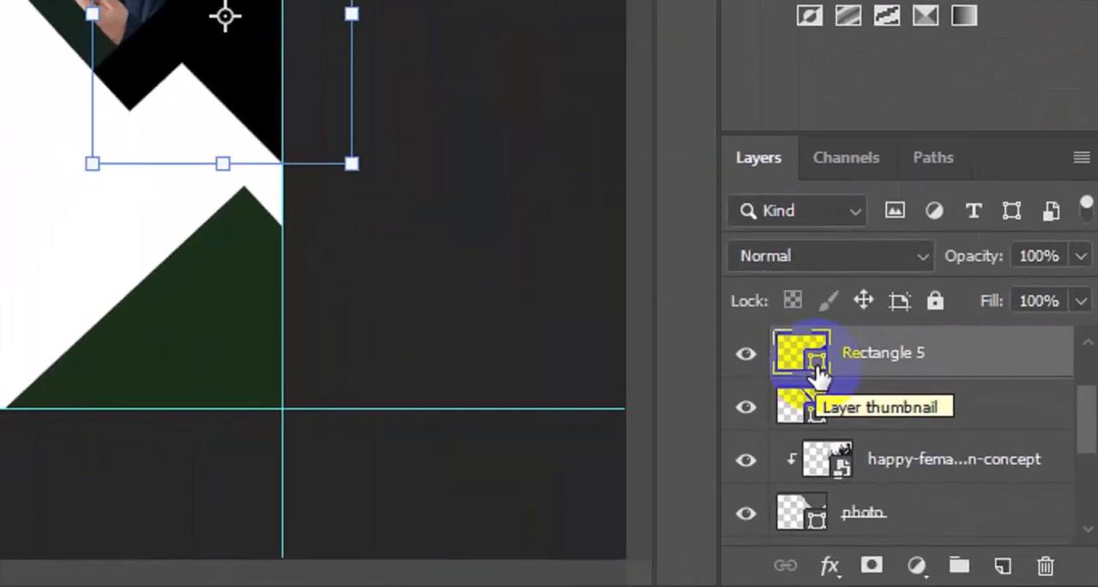
{"action": "double_click", "coordinate": [957, 478]}
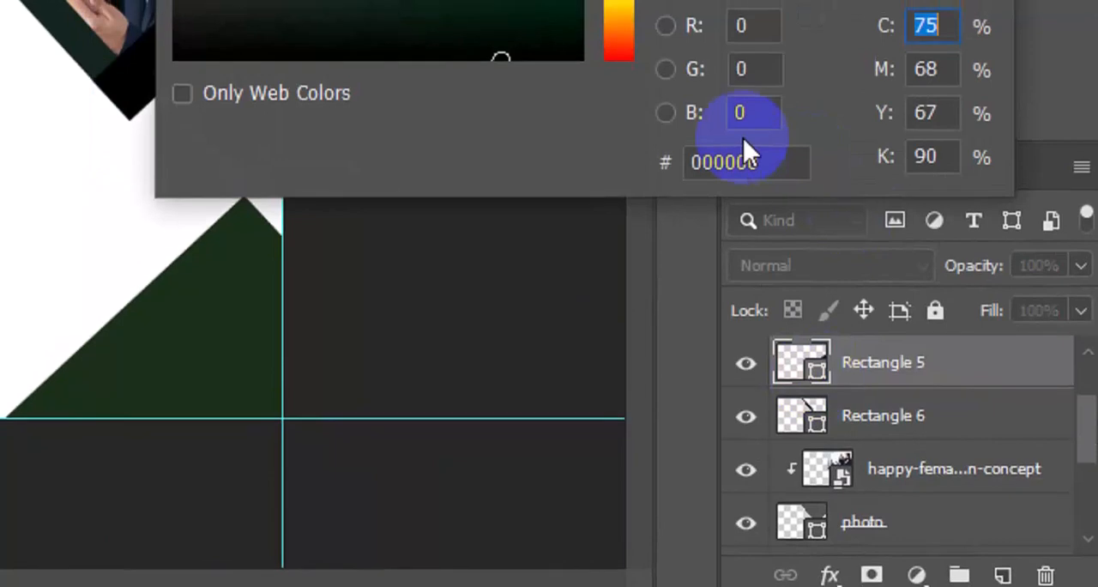
{"action": "left_click", "coordinate": [768, 163]}
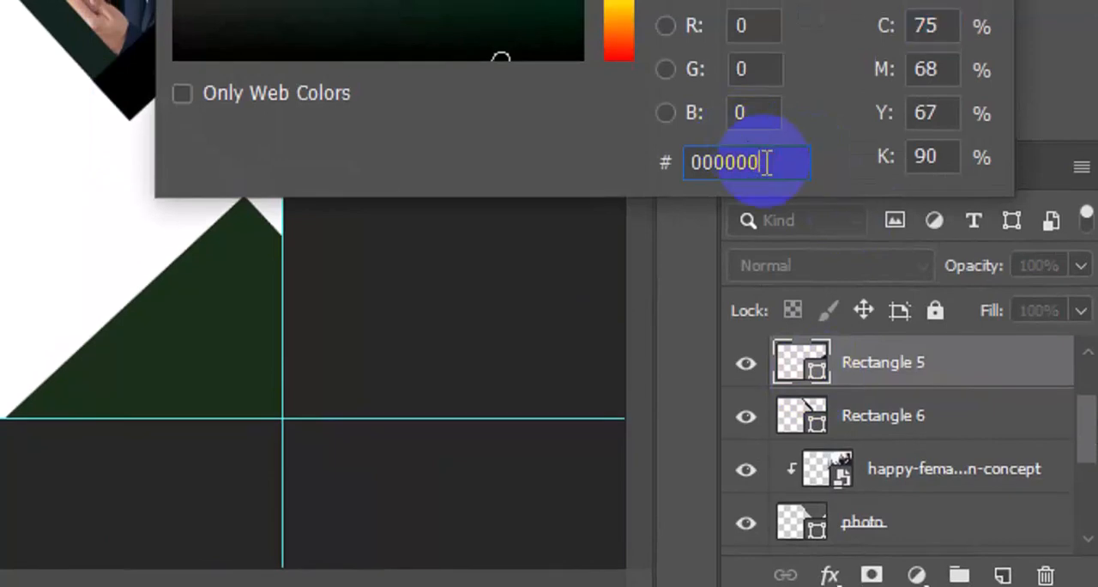
{"action": "double_click", "coordinate": [767, 165]}
{"action": "key", "text": "ctrl+v"}
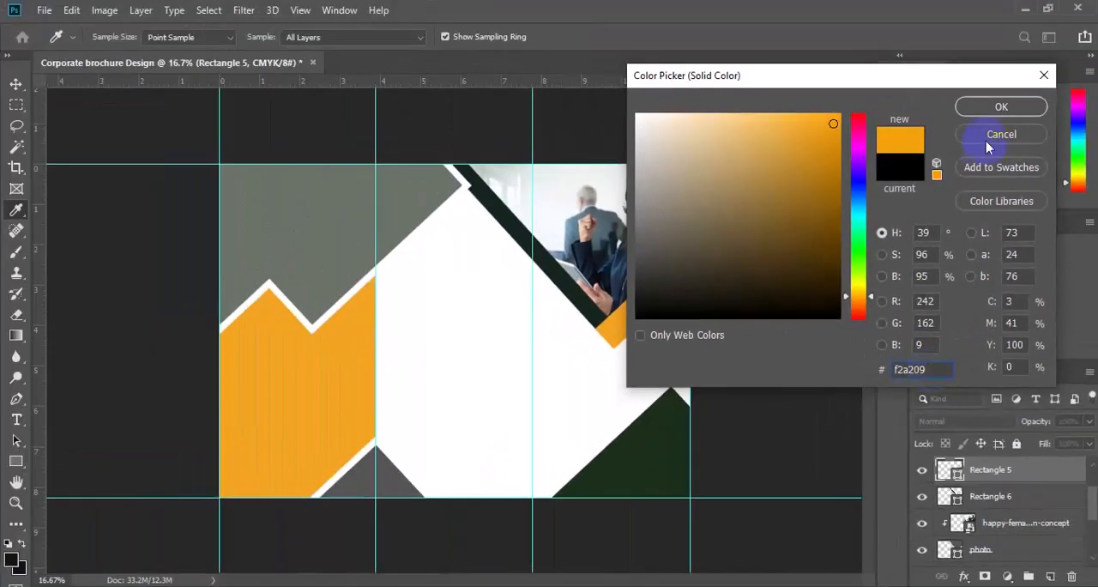
{"action": "left_click", "coordinate": [1001, 106]}
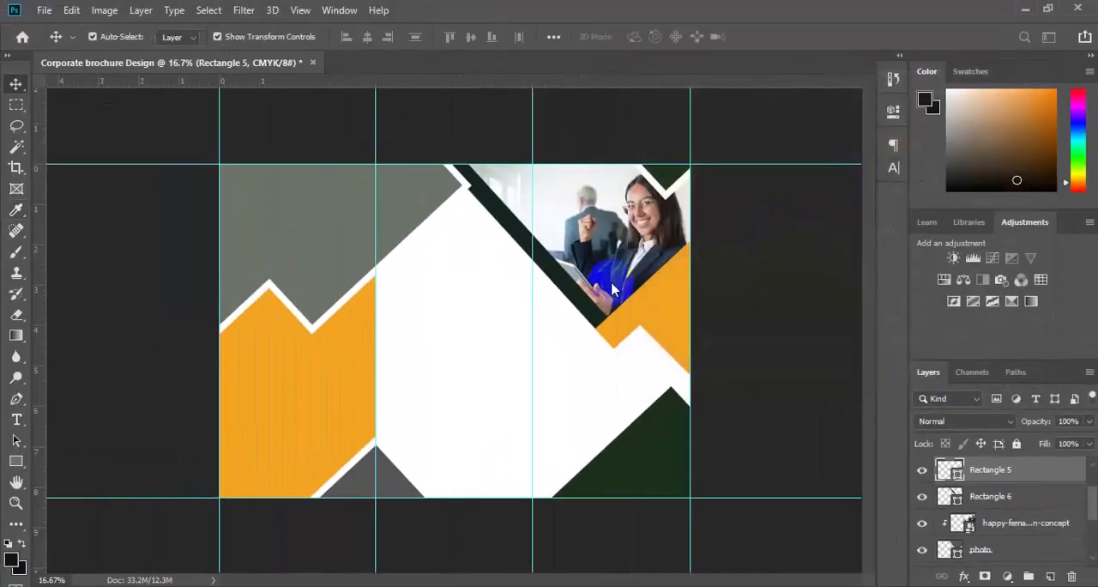
Step: Fill the dark diagonal strip along the photo's edge, Rectangle 6, with the copied orange f2a209
{"action": "left_click", "coordinate": [578, 302]}
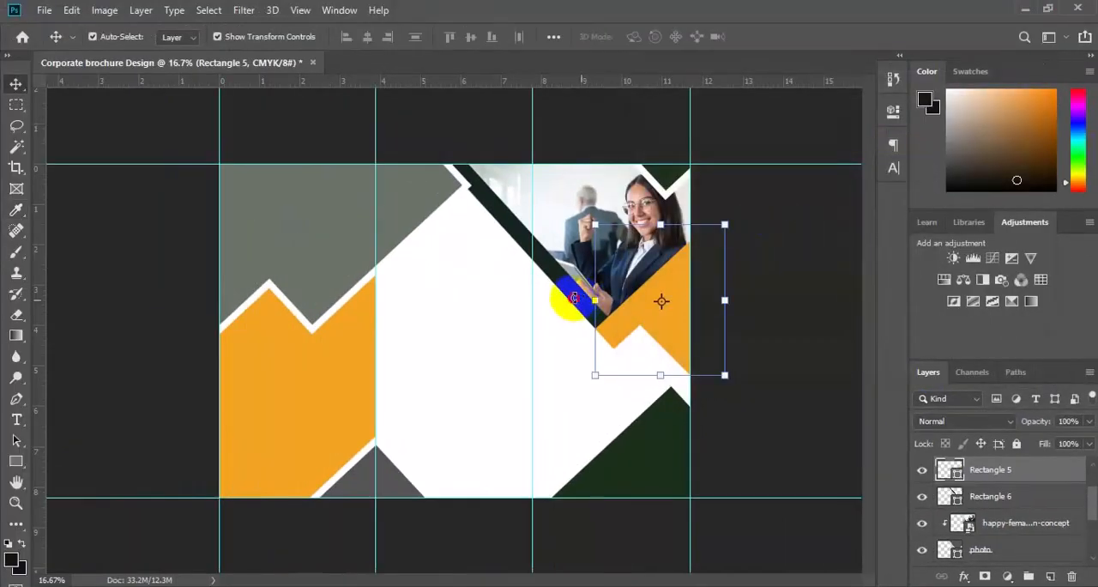
{"action": "left_click", "coordinate": [573, 298]}
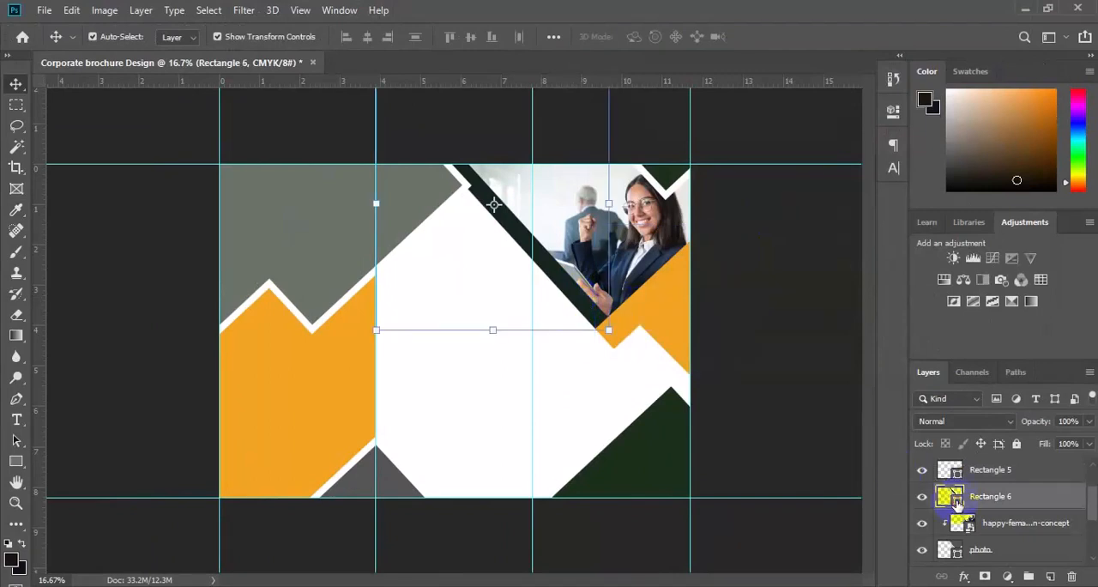
{"action": "double_click", "coordinate": [957, 505]}
{"action": "double_click", "coordinate": [912, 367]}
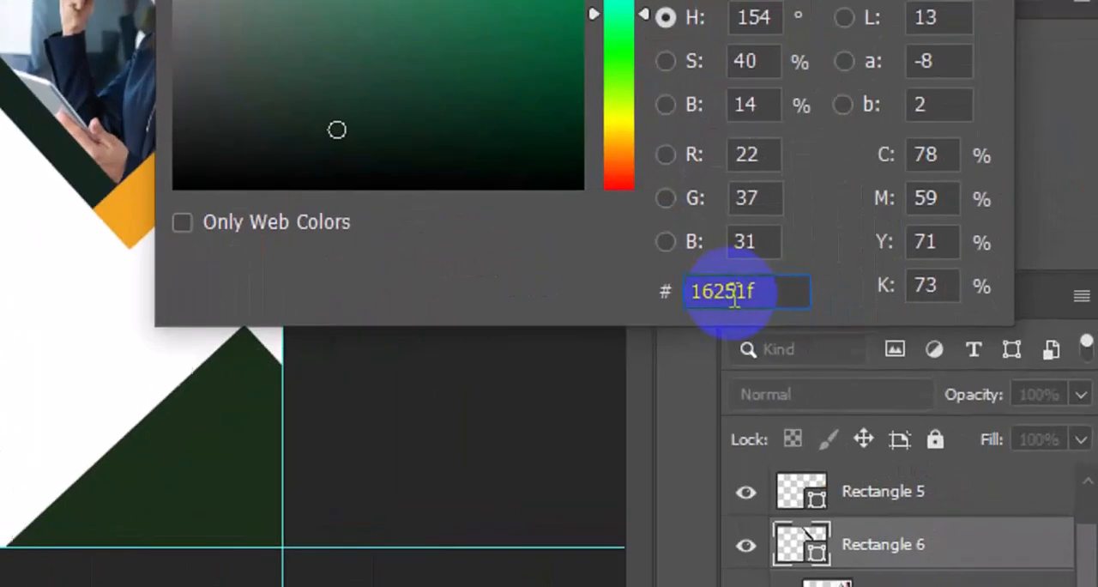
{"action": "key", "text": "ctrl+a"}
{"action": "key", "text": "ctrl+v"}
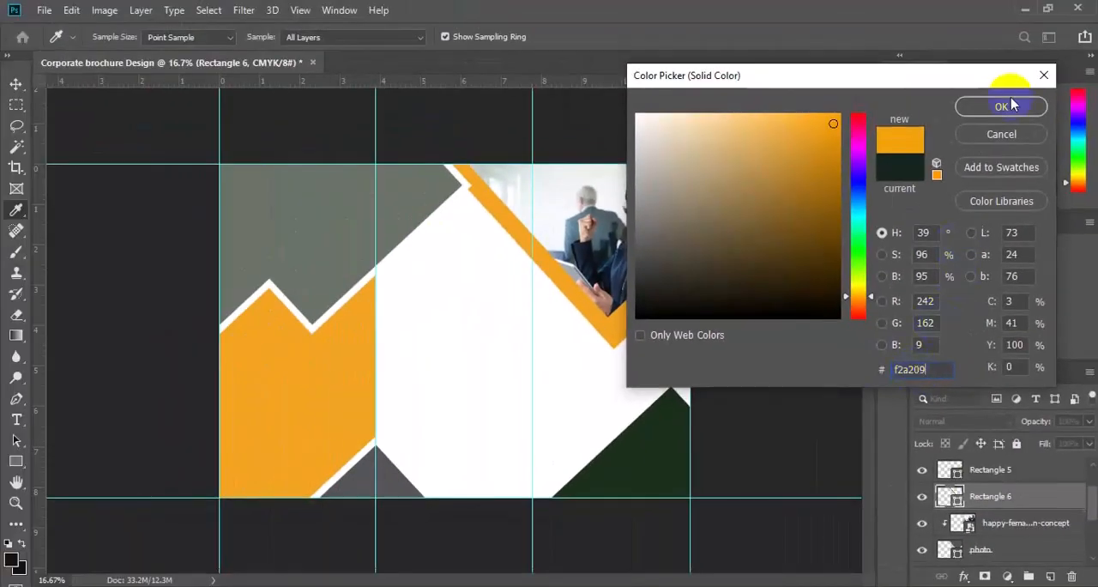
{"action": "left_click", "coordinate": [1009, 104]}
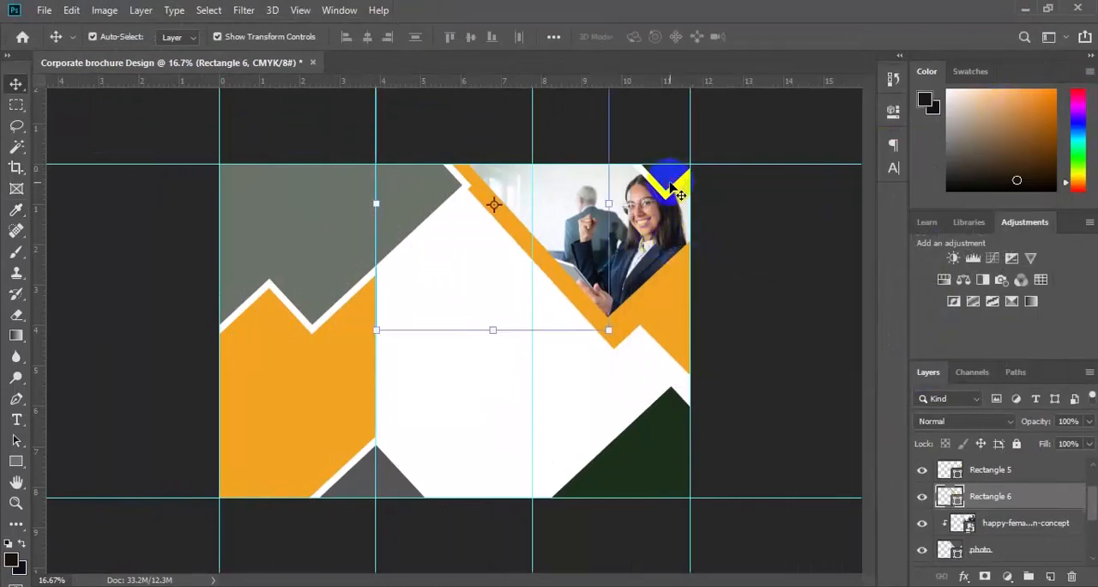
Step: Fill the dark green corner shape above the woman's head, the color layer, with the copied orange f2a209
{"action": "left_click", "coordinate": [671, 186]}
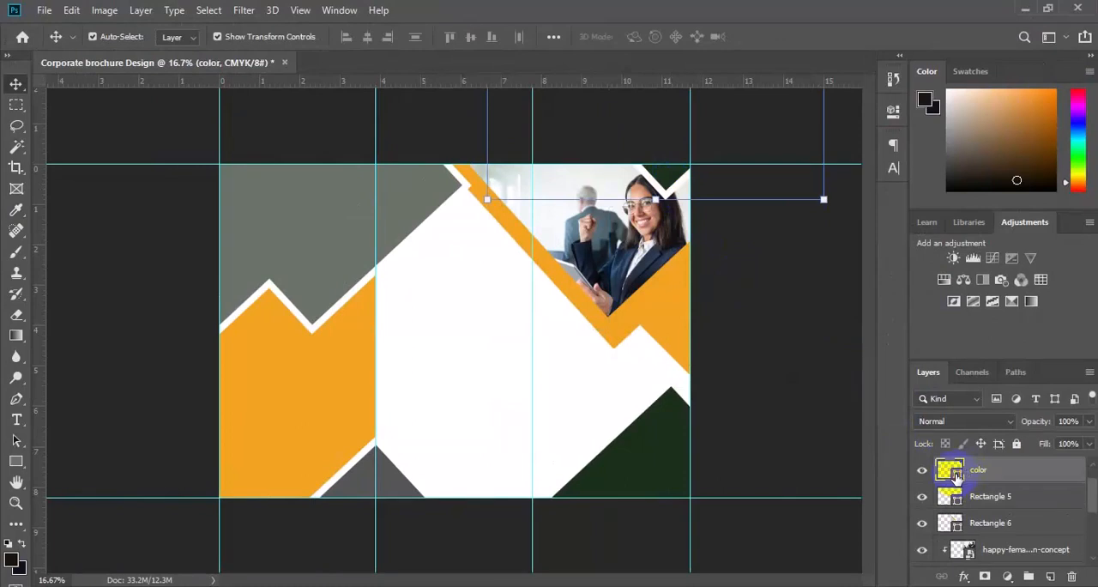
{"action": "double_click", "coordinate": [950, 470]}
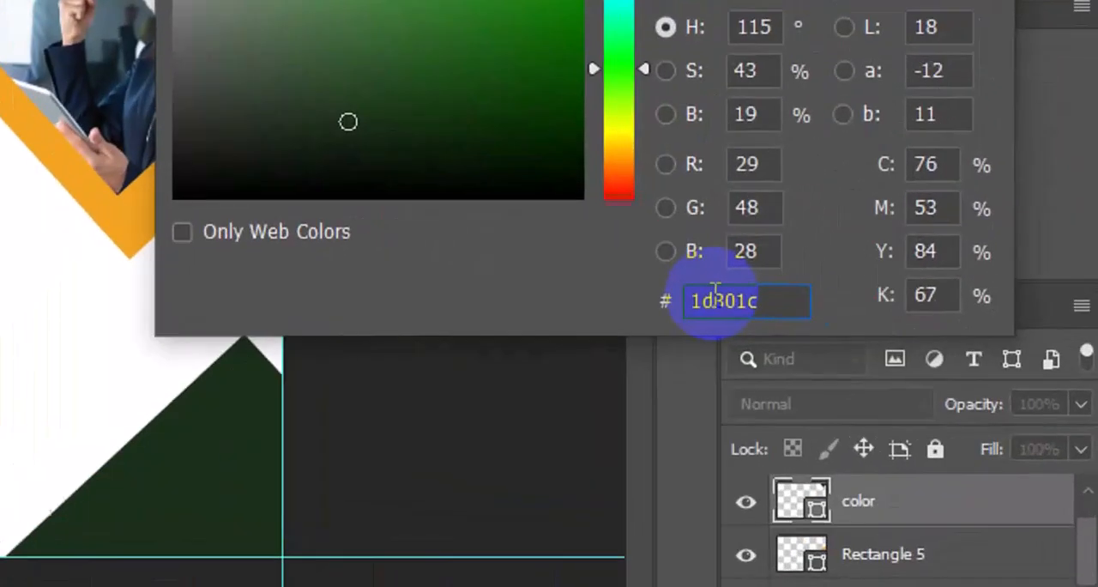
{"action": "double_click", "coordinate": [905, 368]}
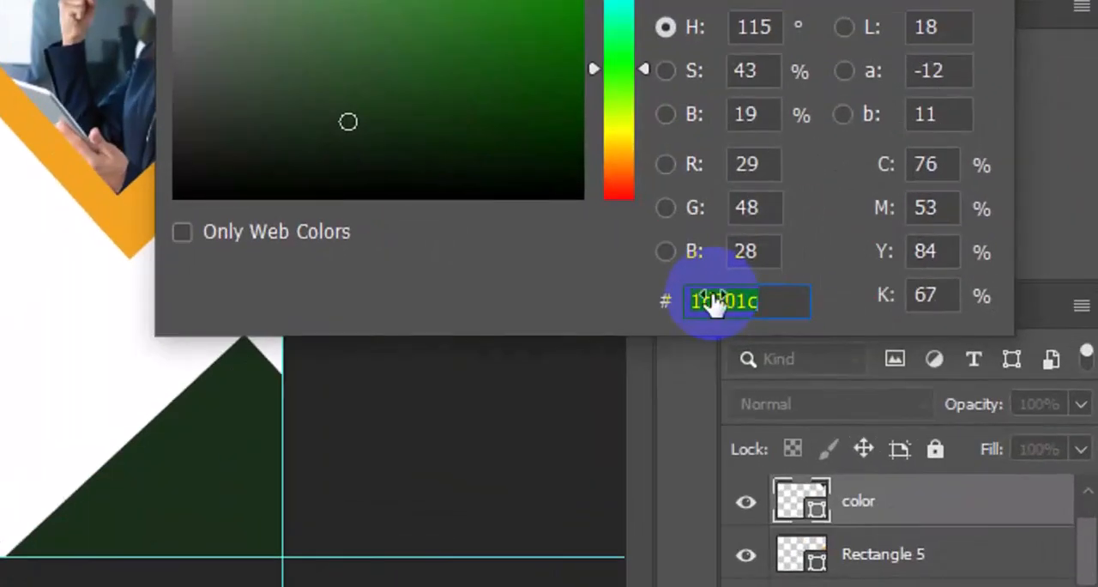
{"action": "key", "text": "ctrl+v"}
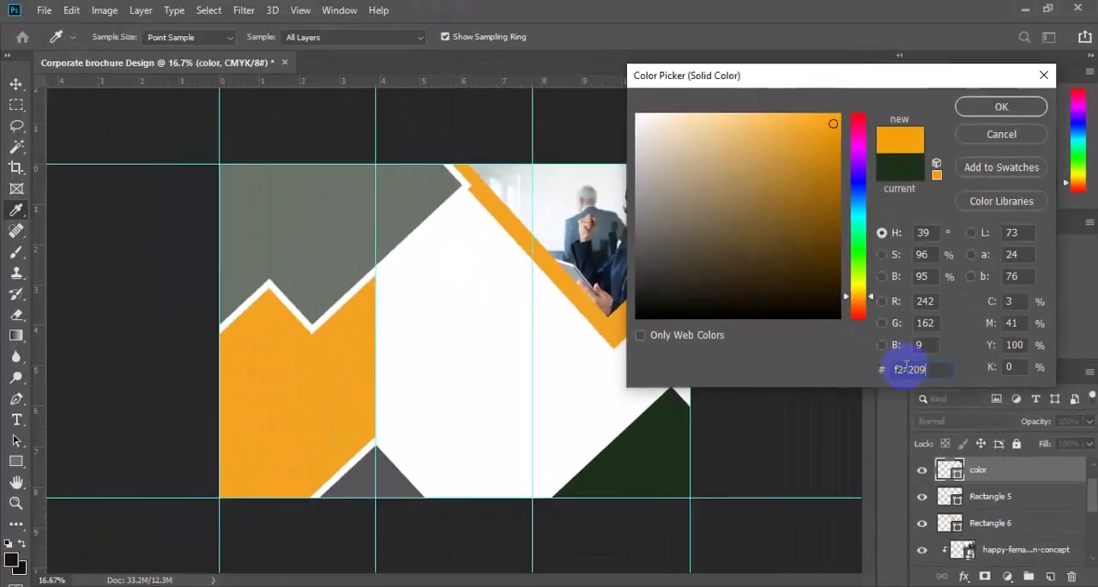
{"action": "left_click", "coordinate": [981, 109]}
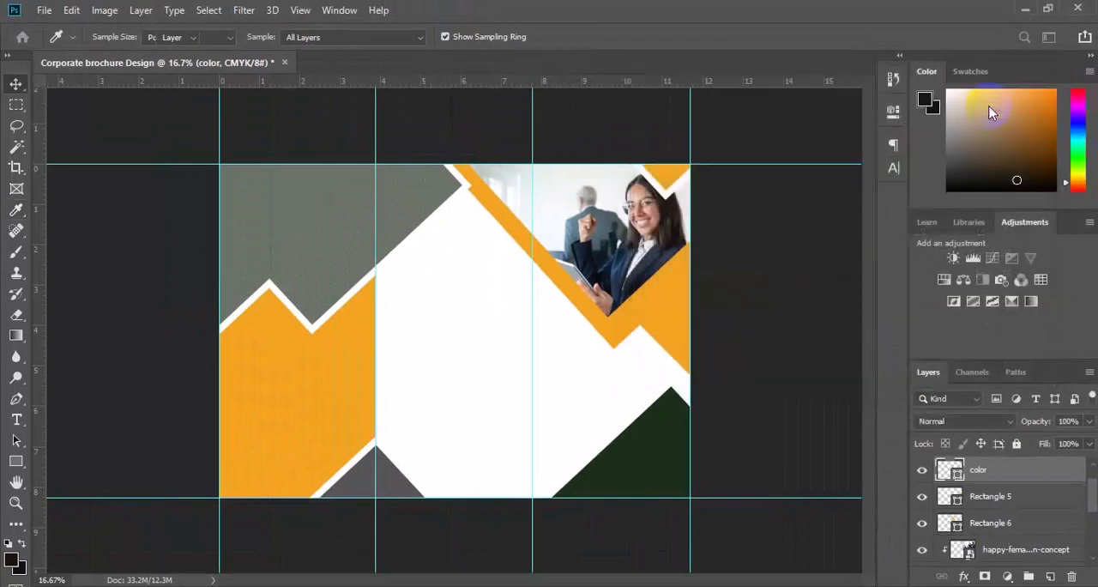
Step: Change the fill of the large grey shape, Rectangle 2, to dark navy 060e27 and copy its hex code
{"action": "left_click", "coordinate": [601, 170]}
{"action": "left_click", "coordinate": [365, 211]}
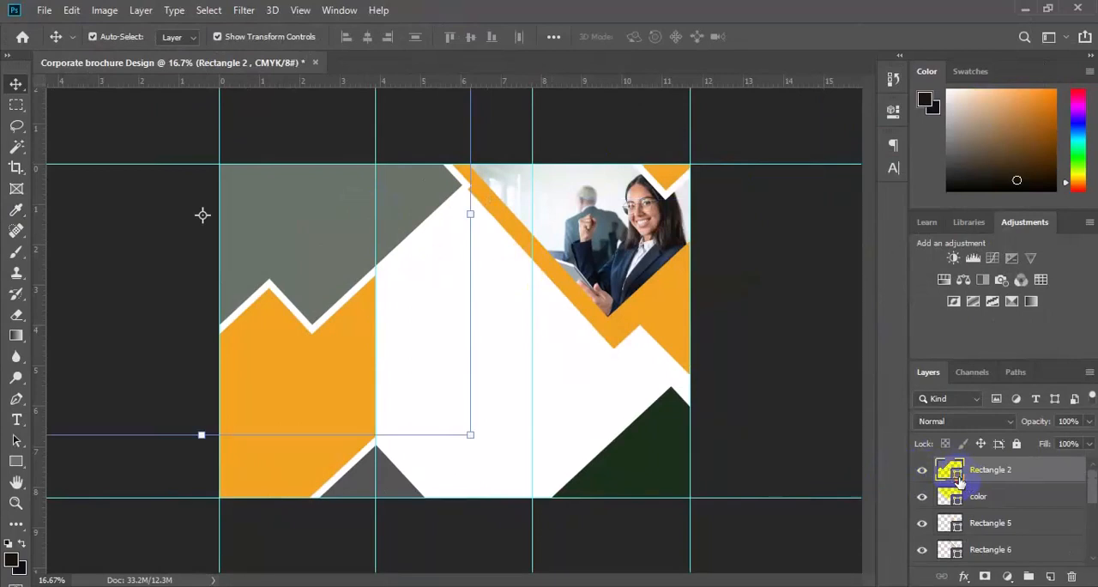
{"action": "double_click", "coordinate": [950, 470]}
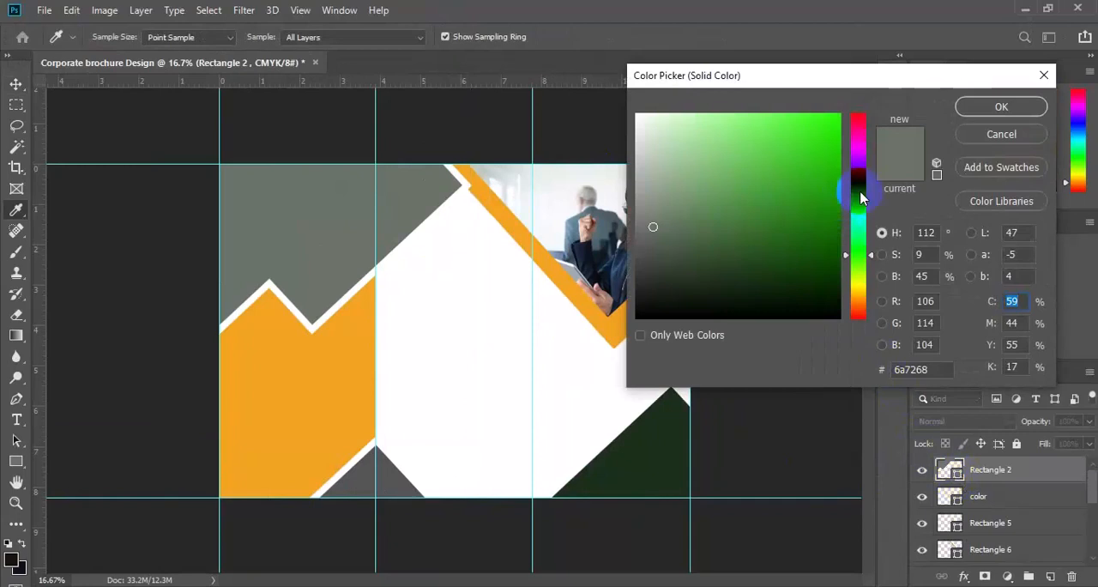
{"action": "left_click_drag", "start_coordinate": [854, 226], "coordinate": [863, 200]}
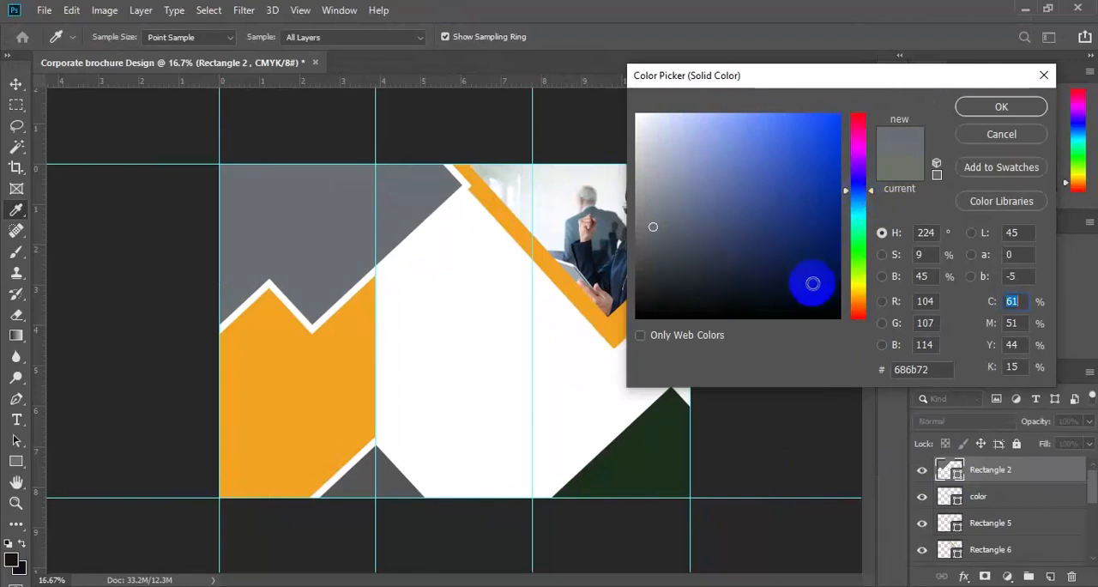
{"action": "type", "text": "90"}
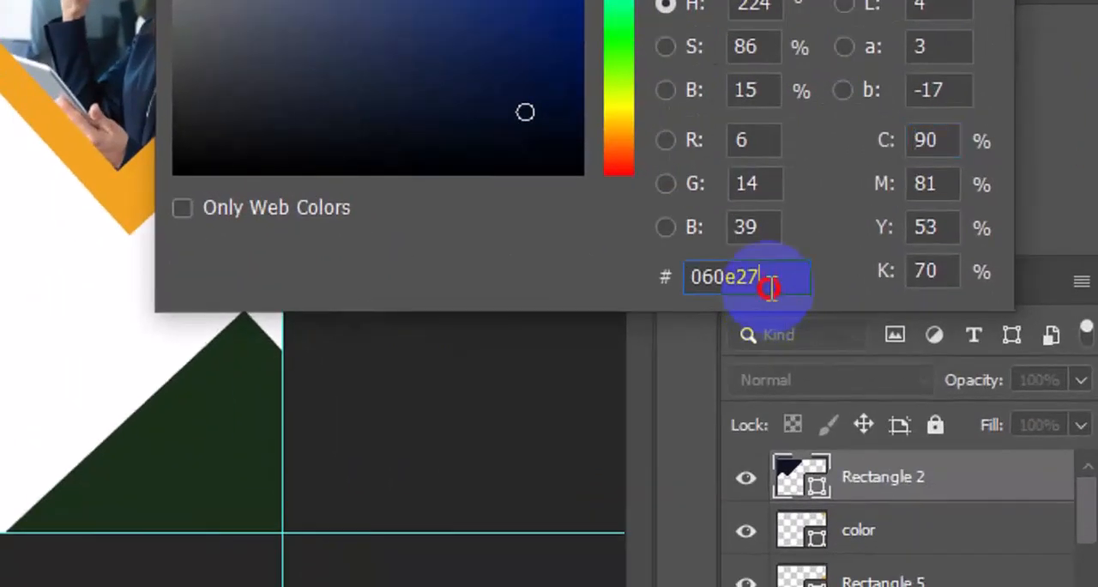
{"action": "left_click_drag", "start_coordinate": [770, 288], "coordinate": [701, 288]}
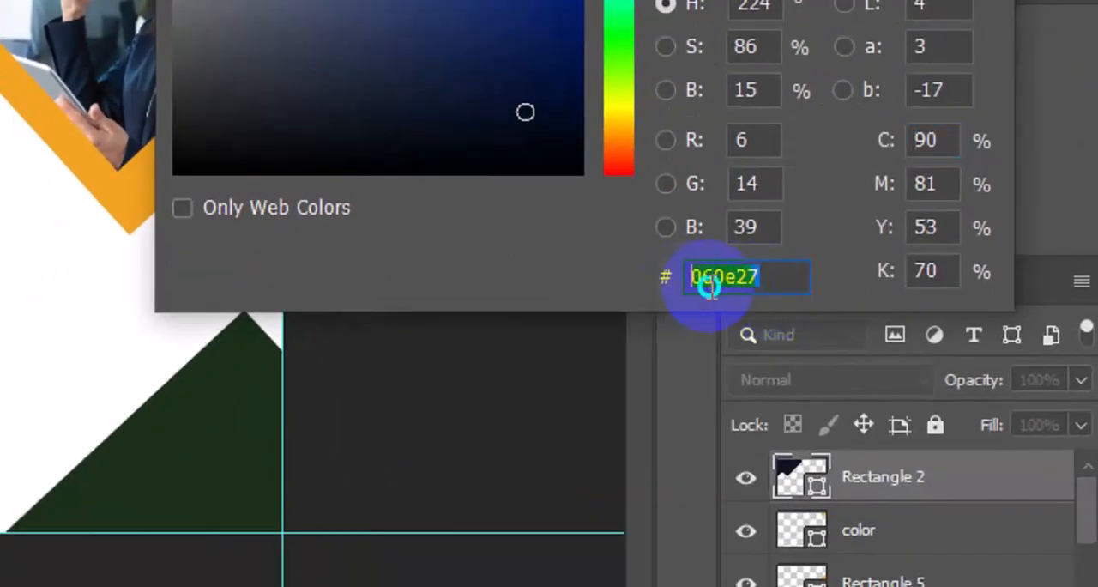
{"action": "right_click", "coordinate": [711, 290]}
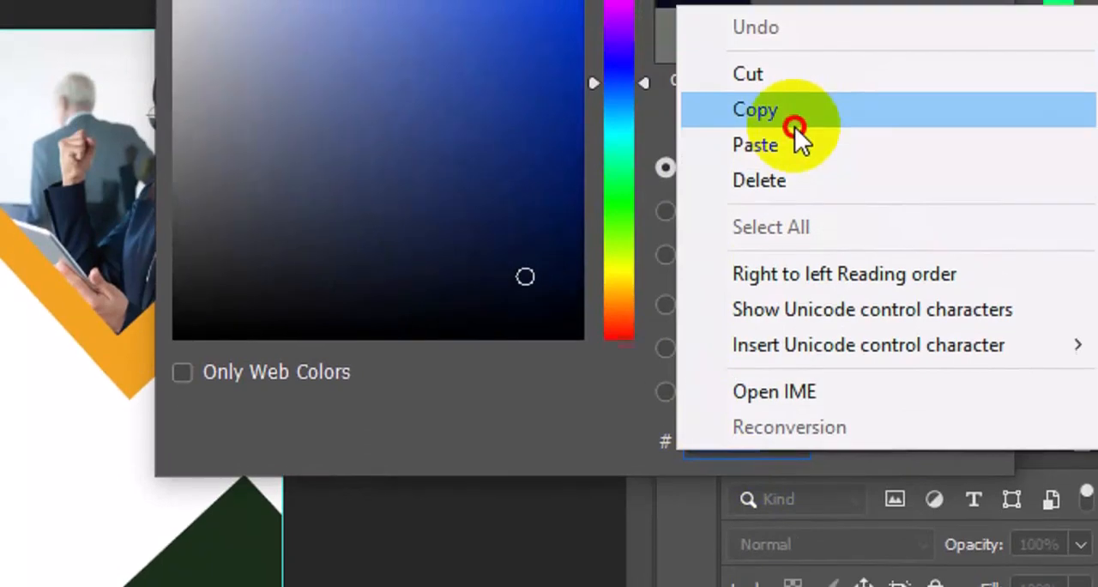
{"action": "left_click", "coordinate": [794, 125]}
{"action": "left_click", "coordinate": [905, 70]}
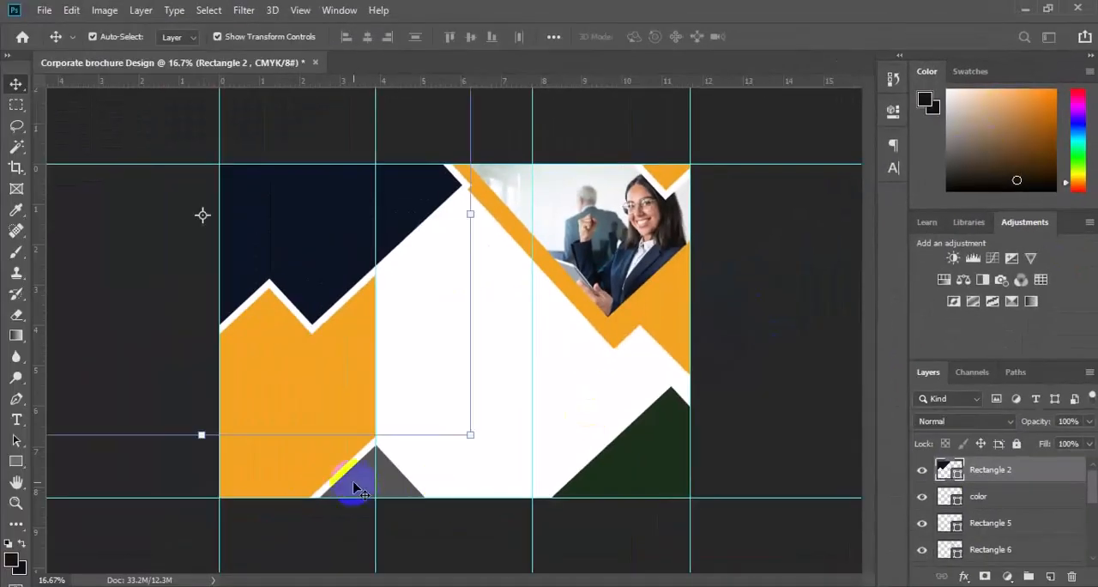
Step: Fill the small grey triangle at the foot of the brochure, Rectangle 3, with the copied navy 060e27
{"action": "left_click", "coordinate": [353, 487]}
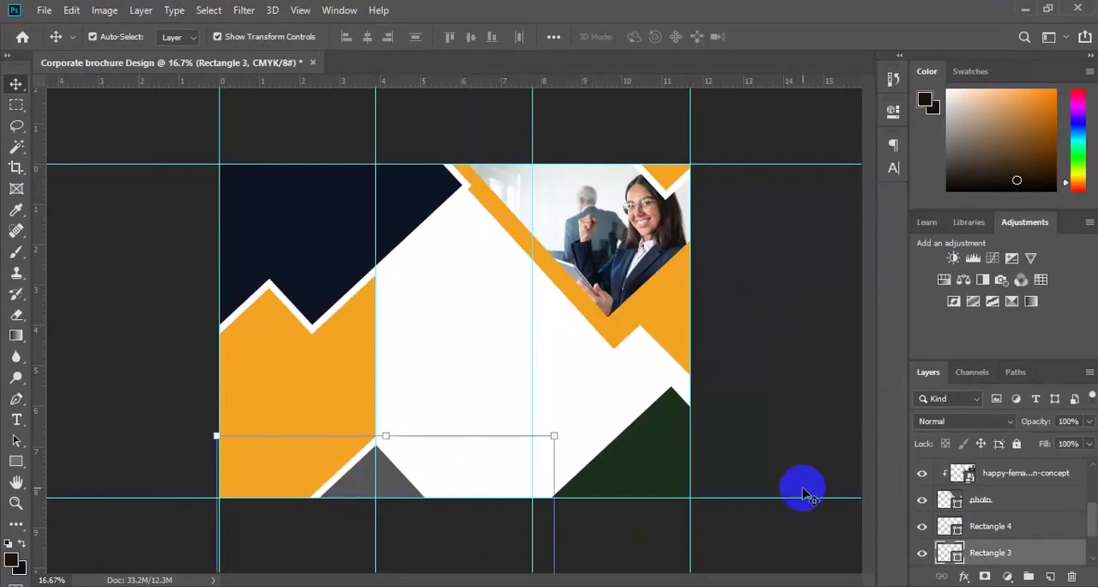
{"action": "double_click", "coordinate": [954, 556]}
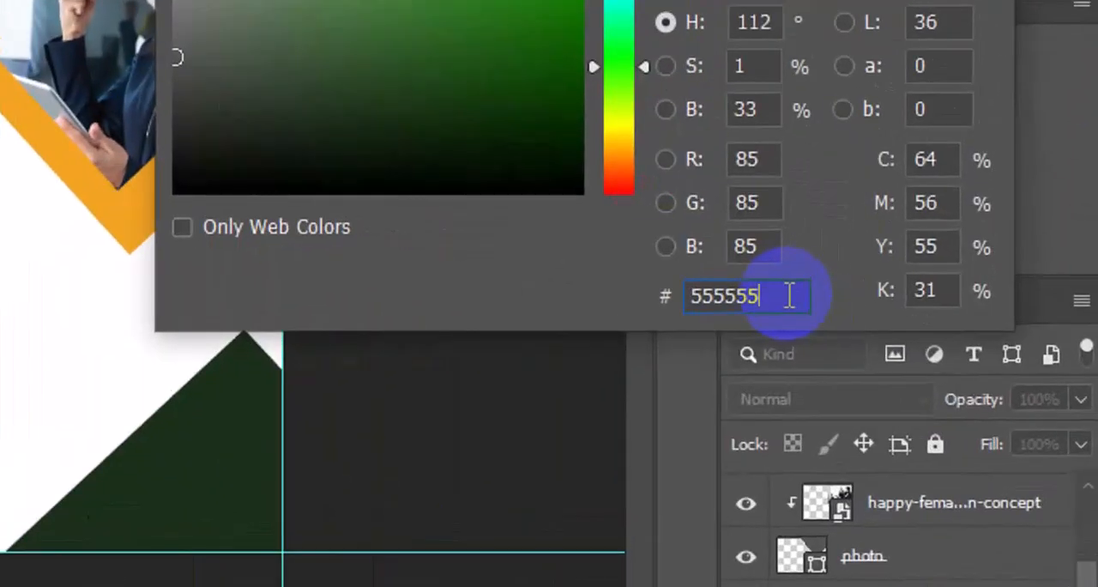
{"action": "key", "text": "ctrl+v"}
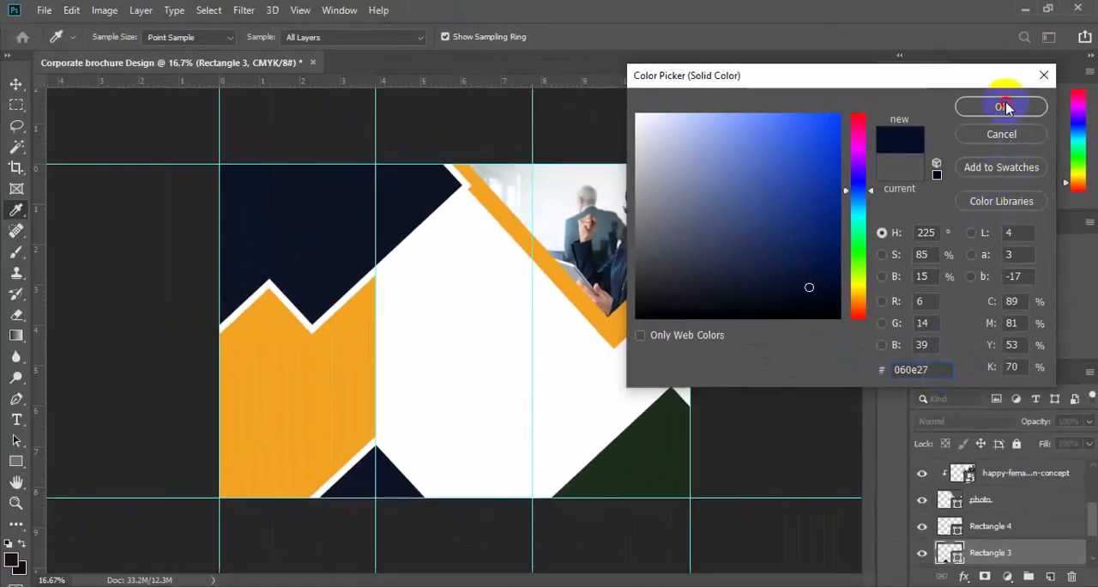
{"action": "left_click", "coordinate": [1005, 106]}
{"action": "key", "text": "v"}
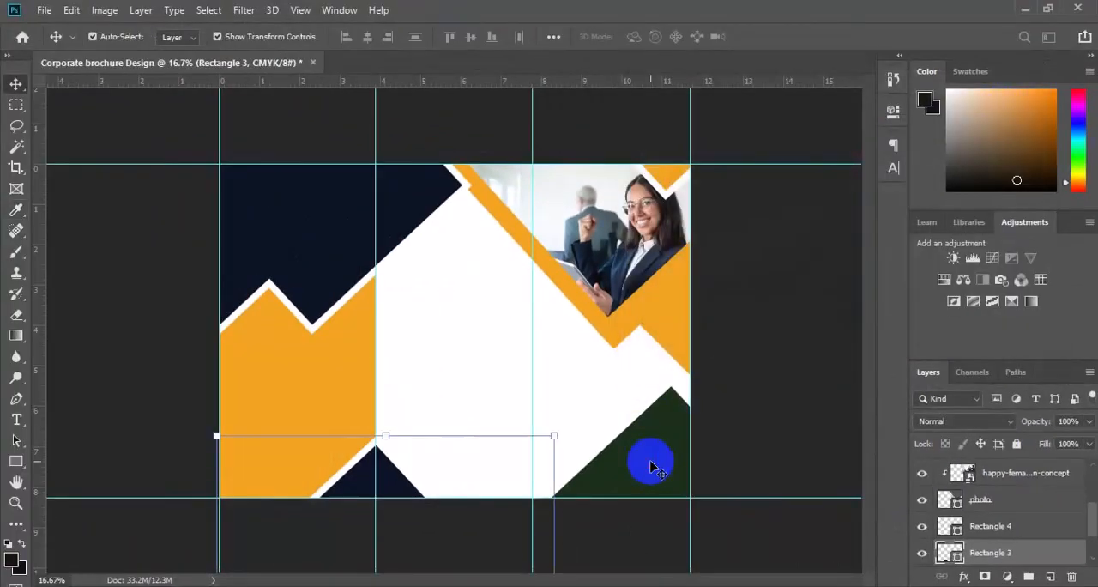
Step: Fill the dark green triangle in the third panel, Rectangle 4, with the copied navy 060e27
{"action": "left_click", "coordinate": [650, 462]}
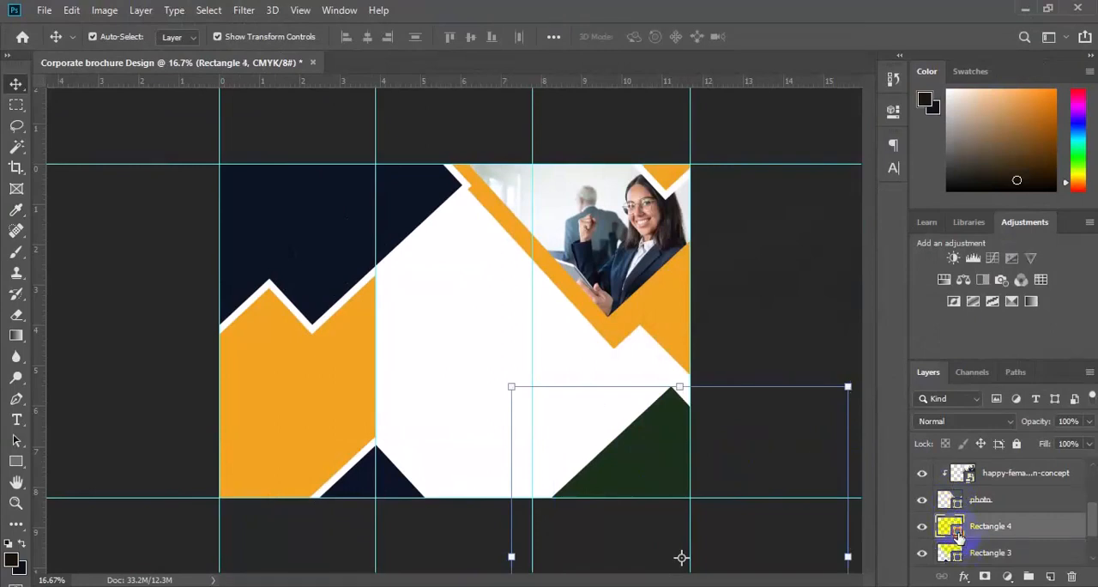
{"action": "double_click", "coordinate": [959, 533]}
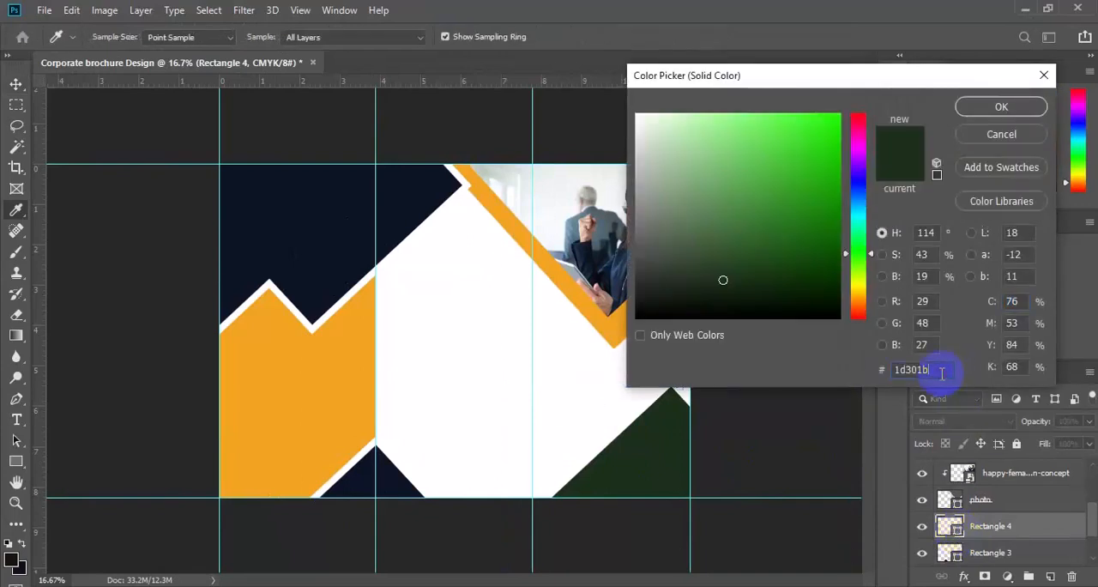
{"action": "key", "text": "ctrl+v"}
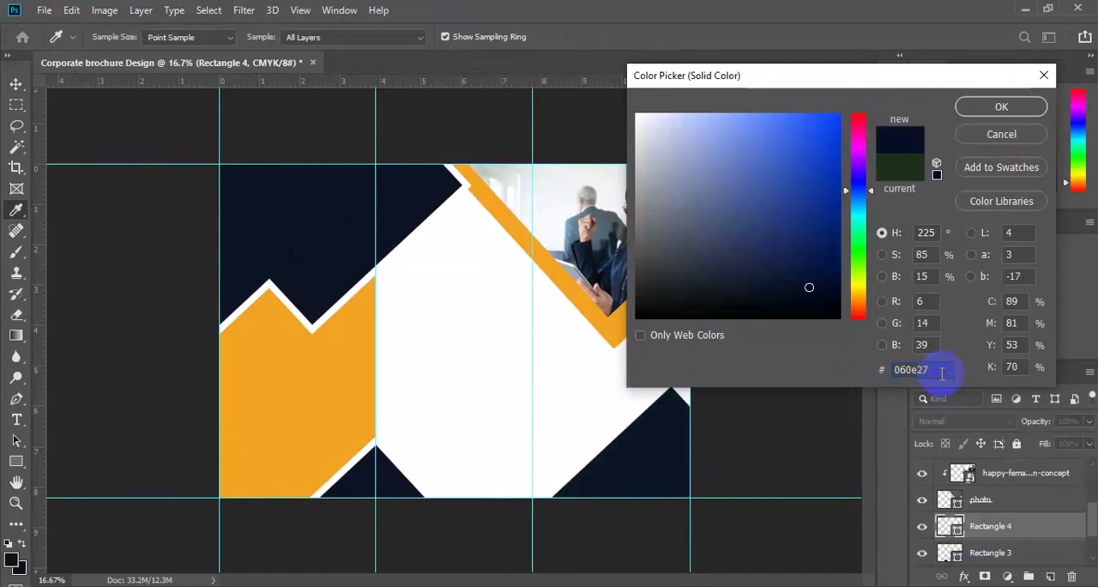
{"action": "left_click", "coordinate": [1005, 108]}
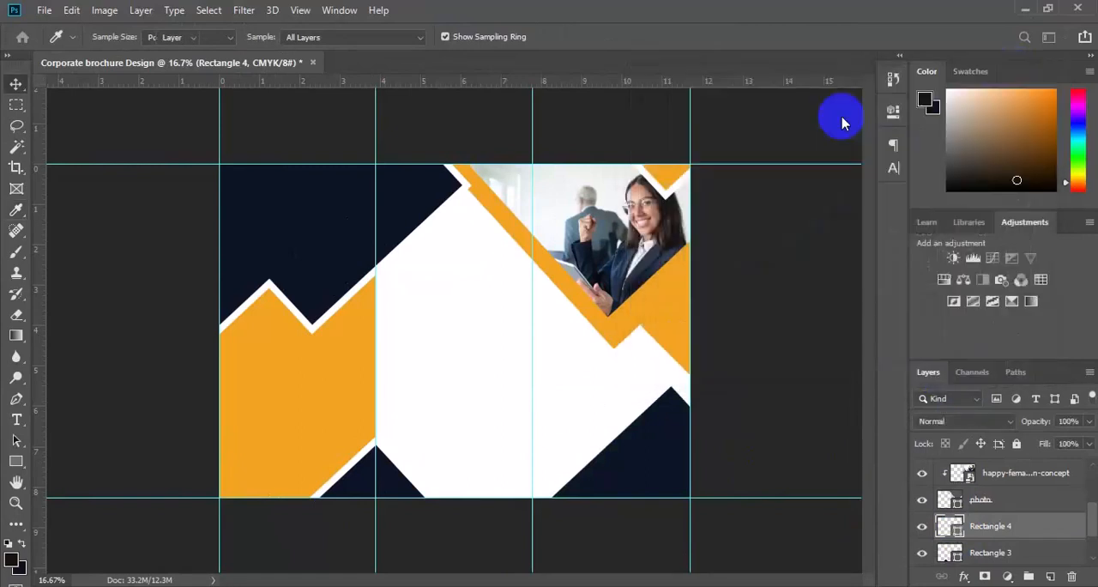
Step: Set the blending mode of the orange strip over the photo, Rectangle 6, to Multiply
{"action": "left_click", "coordinate": [572, 290]}
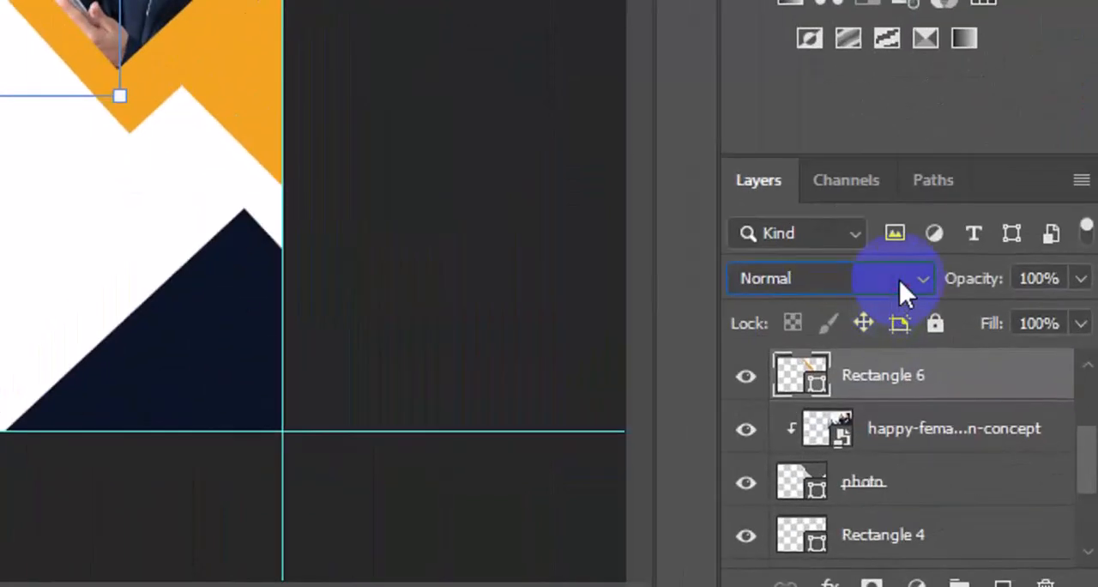
{"action": "left_click", "coordinate": [998, 422]}
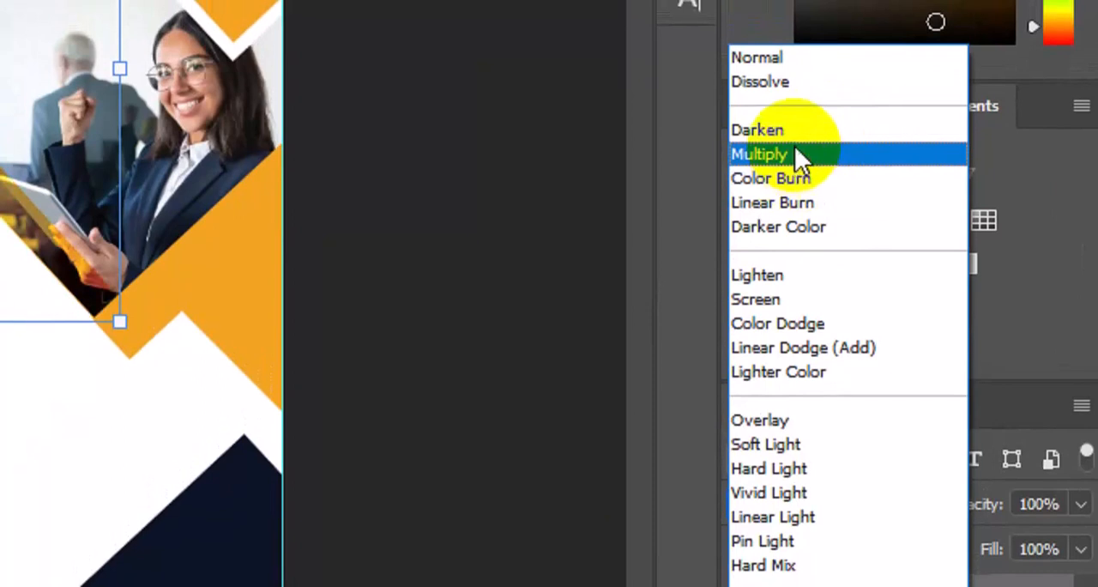
{"action": "left_click", "coordinate": [794, 156]}
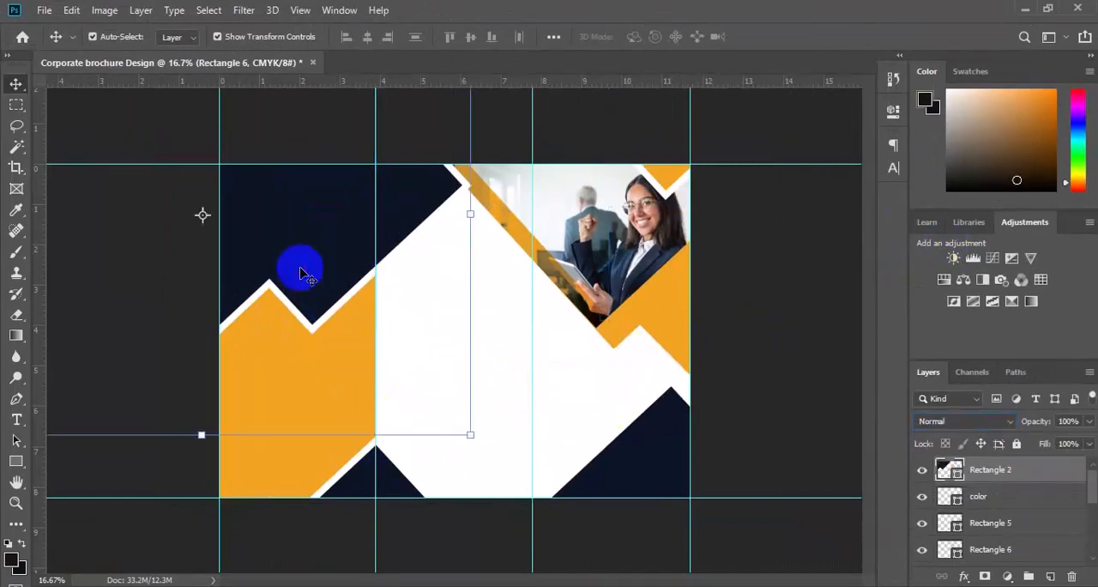
Step: Shift the large navy shape, Rectangle 2, slightly downward and select the Background layer
{"action": "left_click", "coordinate": [307, 262]}
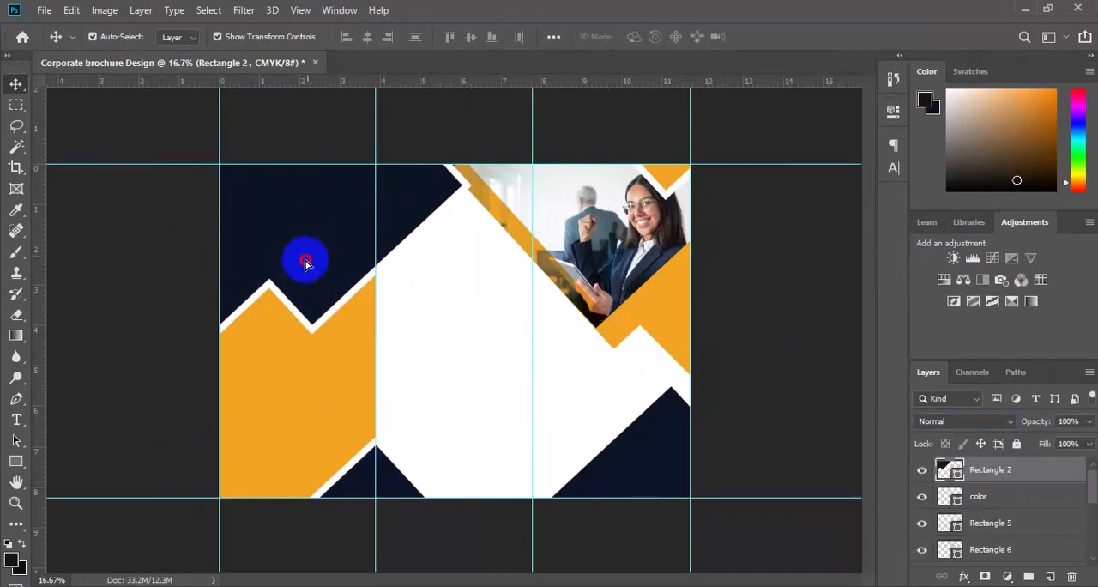
{"action": "left_click_drag", "start_coordinate": [306, 263], "coordinate": [305, 263]}
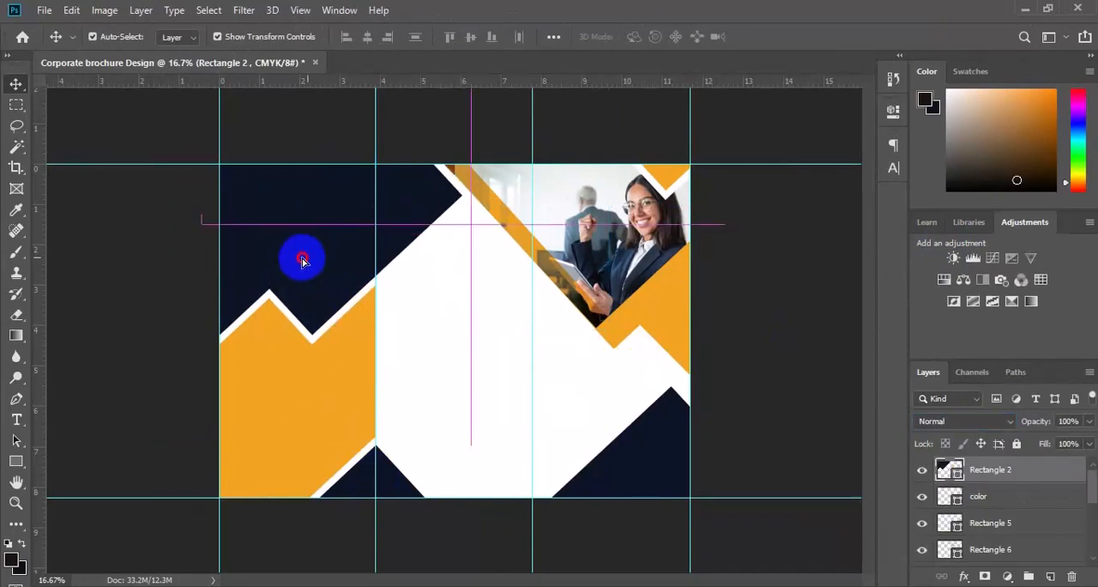
{"action": "left_click_drag", "start_coordinate": [303, 262], "coordinate": [303, 262]}
{"action": "scroll", "coordinate": [374, 276], "scroll_direction": "down", "scroll_amount": 1}
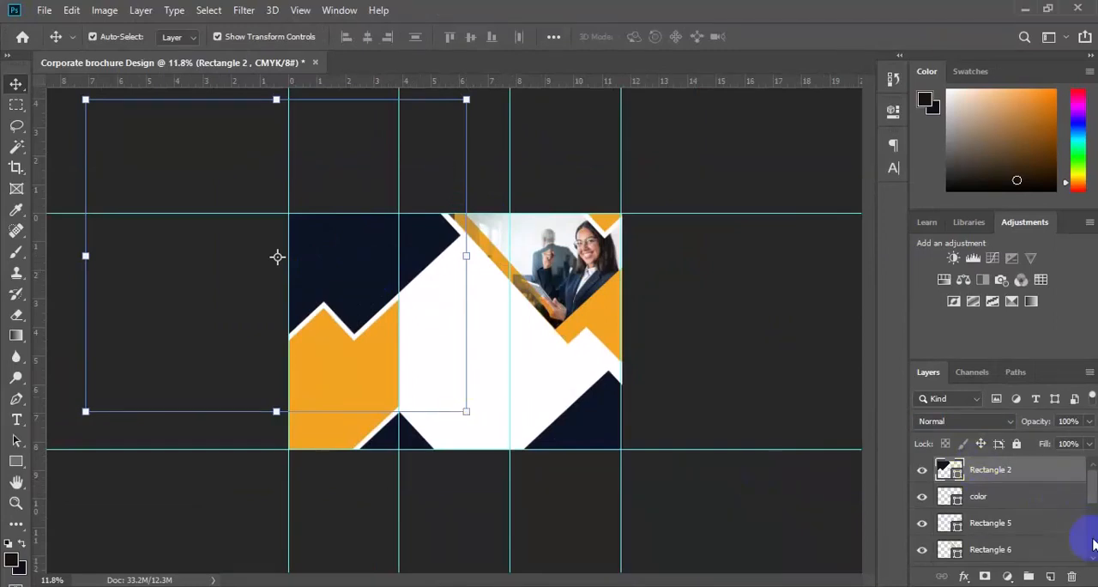
{"action": "scroll", "coordinate": [1093, 544], "scroll_direction": "down", "scroll_amount": 5}
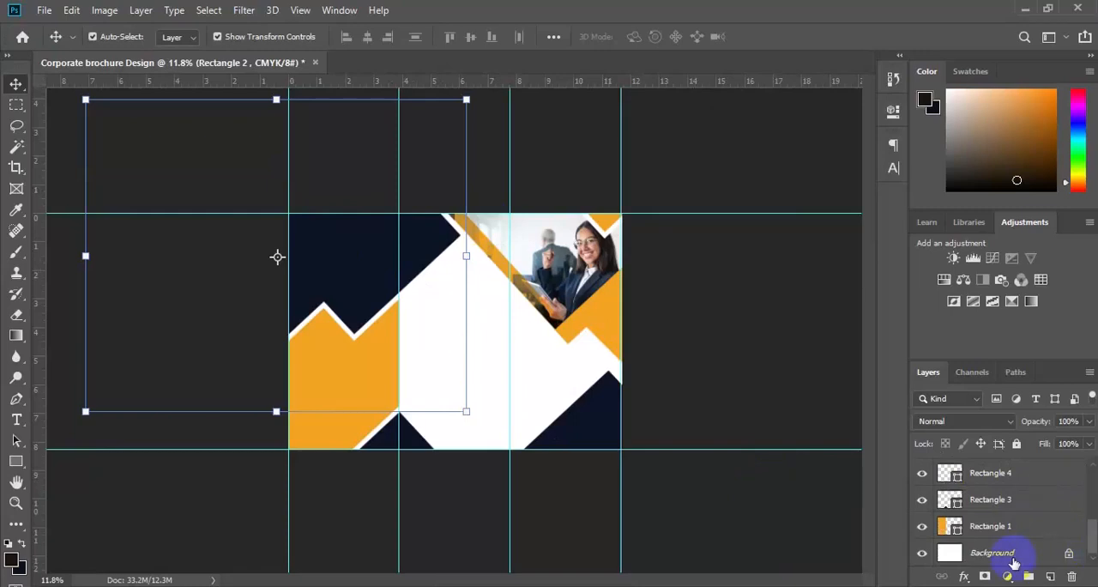
{"action": "left_click", "coordinate": [1012, 559]}
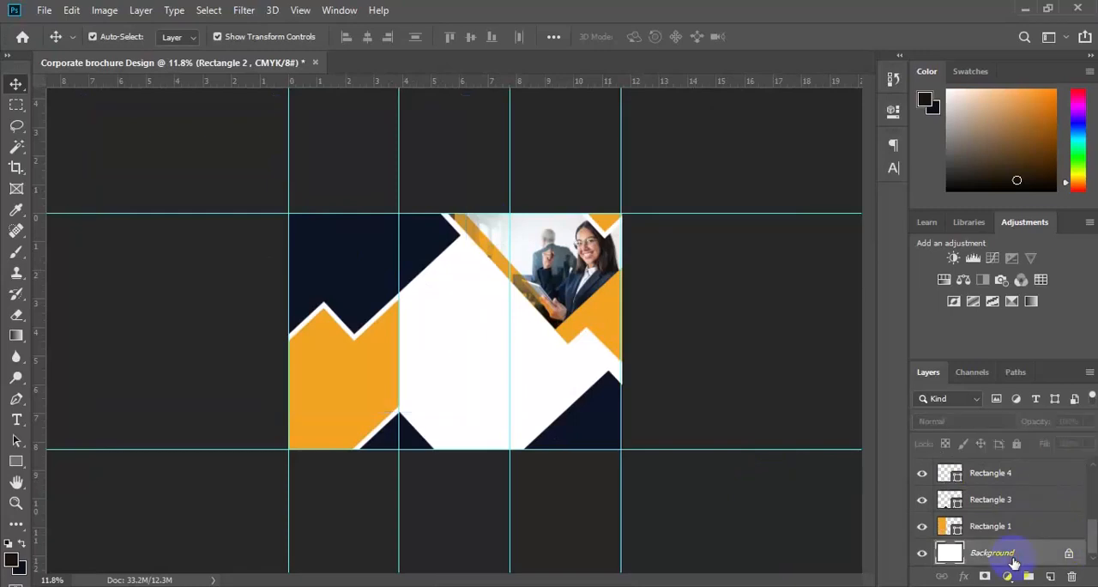
Step: Move the orange third-panel shape, Rectangle 5, slightly away from the photo to leave a thin white gap
{"action": "left_click", "coordinate": [652, 314]}
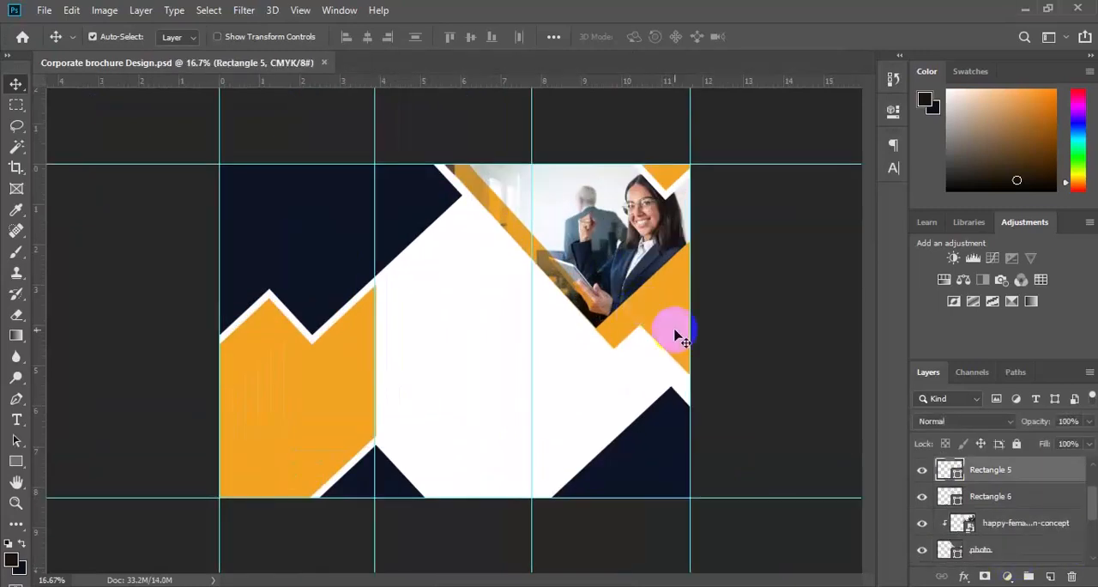
{"action": "scroll", "coordinate": [920, 506], "scroll_direction": "up", "scroll_amount": 2}
{"action": "left_click", "coordinate": [658, 323]}
{"action": "key", "text": "ctrl+plus"}
{"action": "left_click_drag", "start_coordinate": [756, 307], "coordinate": [768, 314]}
{"action": "key", "text": "ctrl+minus"}
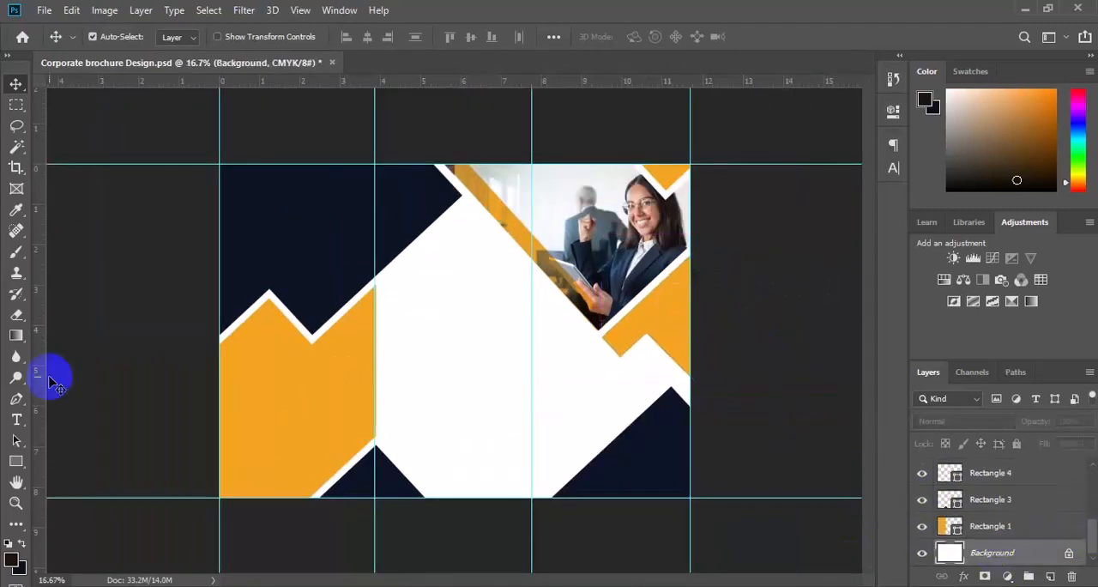
Step: Add the text CORPORATE in Roboto Regular to the white area below the photo and adjust its size and position
{"action": "left_click", "coordinate": [16, 419]}
{"action": "left_click", "coordinate": [180, 36]}
{"action": "left_click", "coordinate": [232, 97]}
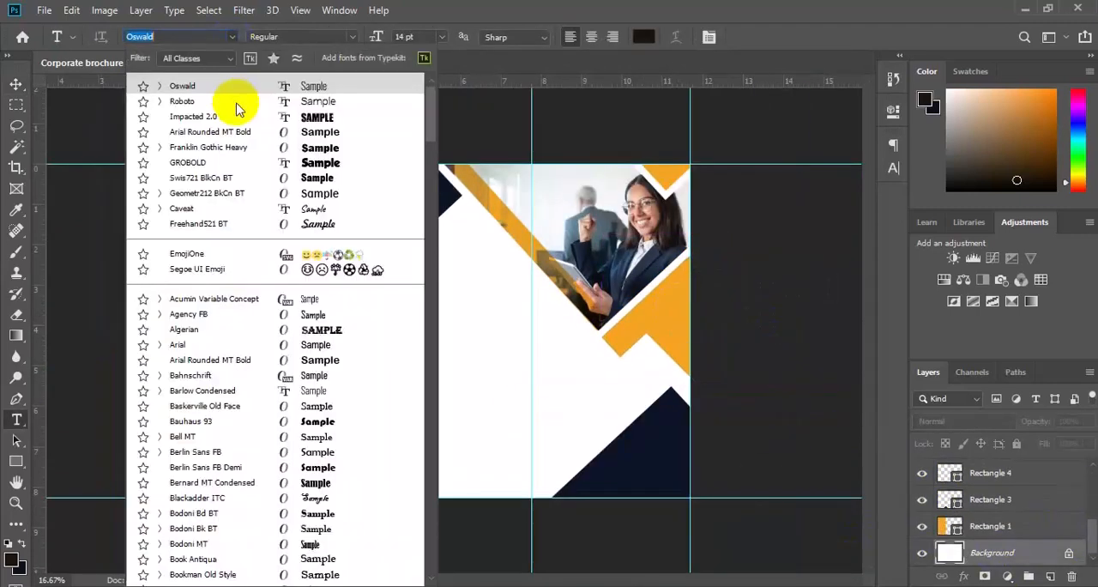
{"action": "left_click", "coordinate": [551, 377]}
{"action": "left_click", "coordinate": [375, 39]}
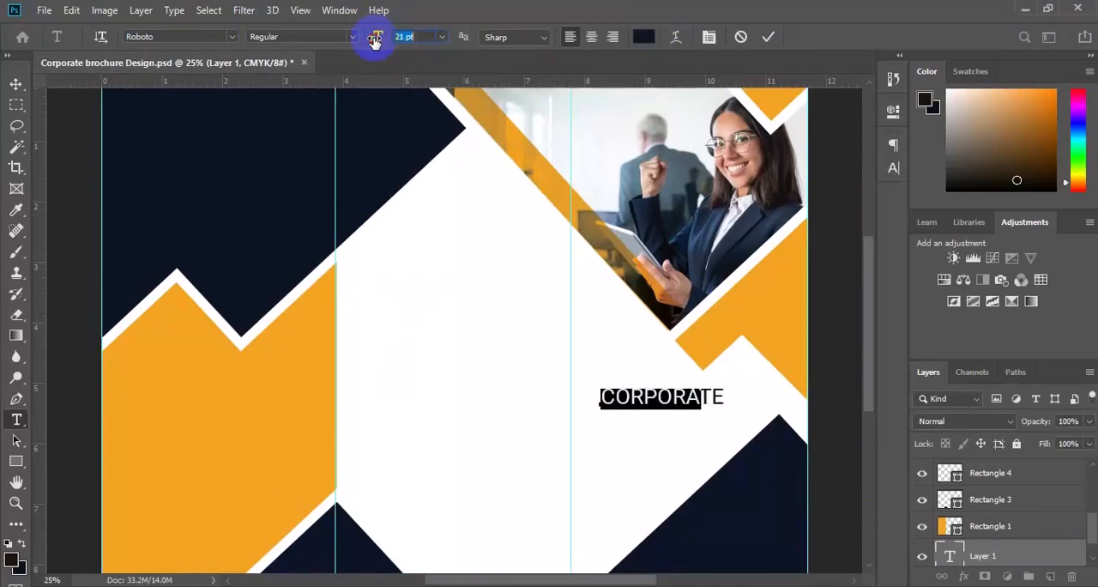
{"action": "left_click", "coordinate": [16, 84]}
{"action": "left_click_drag", "start_coordinate": [659, 399], "coordinate": [640, 412]}
Step: Add the word BROCHURE below CORPORATE in a much heavier, larger Roboto style and nudge it into place
{"action": "left_click", "coordinate": [16, 419]}
{"action": "double_click", "coordinate": [586, 407]}
{"action": "type", "text": "BROCHURE"}
{"action": "key", "text": "ctrl+a"}
{"action": "left_click", "coordinate": [354, 37]}
{"action": "left_click", "coordinate": [274, 181]}
{"action": "left_click_drag", "start_coordinate": [373, 39], "coordinate": [385, 41]}
{"action": "left_click", "coordinate": [17, 84]}
{"action": "left_click_drag", "start_coordinate": [615, 402], "coordinate": [744, 450]}
{"action": "scroll", "coordinate": [1040, 532], "scroll_direction": "down", "scroll_amount": 2}
{"action": "left_click", "coordinate": [1040, 531], "text": "shift"}
{"action": "key", "text": "shift+Right"}
{"action": "key", "text": "shift+Right"}
{"action": "key", "text": "shift+Right"}
{"action": "key", "text": "shift+Right"}
{"action": "key", "text": "shift+Right"}
{"action": "key", "text": "shift+Right"}
Step: Add the word TEMPLATE under BROCHURE in a light Roboto style, resize it and tighten the spacing of the three title lines
{"action": "left_click", "coordinate": [1012, 554]}
{"action": "left_click", "coordinate": [16, 419]}
{"action": "left_click", "coordinate": [610, 451]}
{"action": "type", "text": "TEMPLATE"}
{"action": "left_click", "coordinate": [354, 39]}
{"action": "left_click_drag", "start_coordinate": [377, 38], "coordinate": [369, 39]}
{"action": "left_click", "coordinate": [16, 84]}
{"action": "left_click_drag", "start_coordinate": [648, 450], "coordinate": [634, 441]}
{"action": "left_click_drag", "start_coordinate": [626, 388], "coordinate": [625, 389]}
{"action": "left_click_drag", "start_coordinate": [631, 445], "coordinate": [631, 444]}
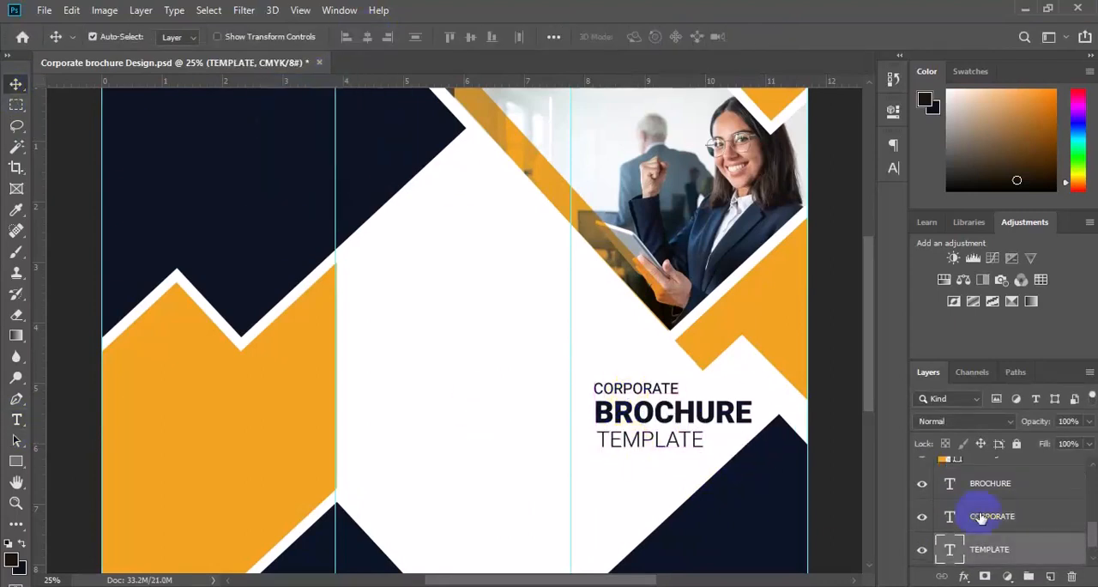
Step: Left-align and group the three title lines, and lower the navy triangle beneath them to free up space
{"action": "left_click", "coordinate": [980, 517], "text": "shift"}
{"action": "left_click", "coordinate": [346, 36]}
{"action": "key", "text": "ctrl+g"}
{"action": "left_click", "coordinate": [973, 511], "text": "shift"}
{"action": "left_click", "coordinate": [347, 36]}
{"action": "key", "text": "ctrl+g"}
{"action": "left_click_drag", "start_coordinate": [769, 500], "coordinate": [753, 533]}
Step: Draw a short horizontal line under TEMPLATE with the Pen tool, using no fill and an orange stroke
{"action": "key", "text": "p"}
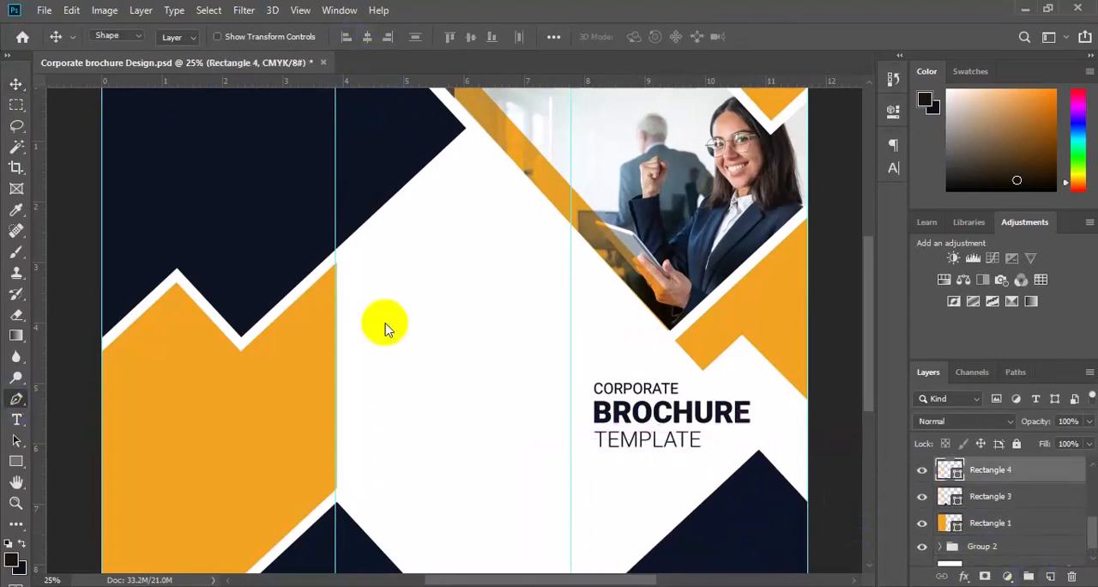
{"action": "left_click", "coordinate": [982, 546]}
{"action": "left_click", "coordinate": [1049, 576]}
{"action": "left_click", "coordinate": [180, 37]}
{"action": "left_click", "coordinate": [113, 67]}
{"action": "left_click", "coordinate": [236, 37]}
{"action": "left_click", "coordinate": [299, 37]}
{"action": "left_click", "coordinate": [598, 454]}
{"action": "left_click", "coordinate": [646, 454], "text": "shift"}
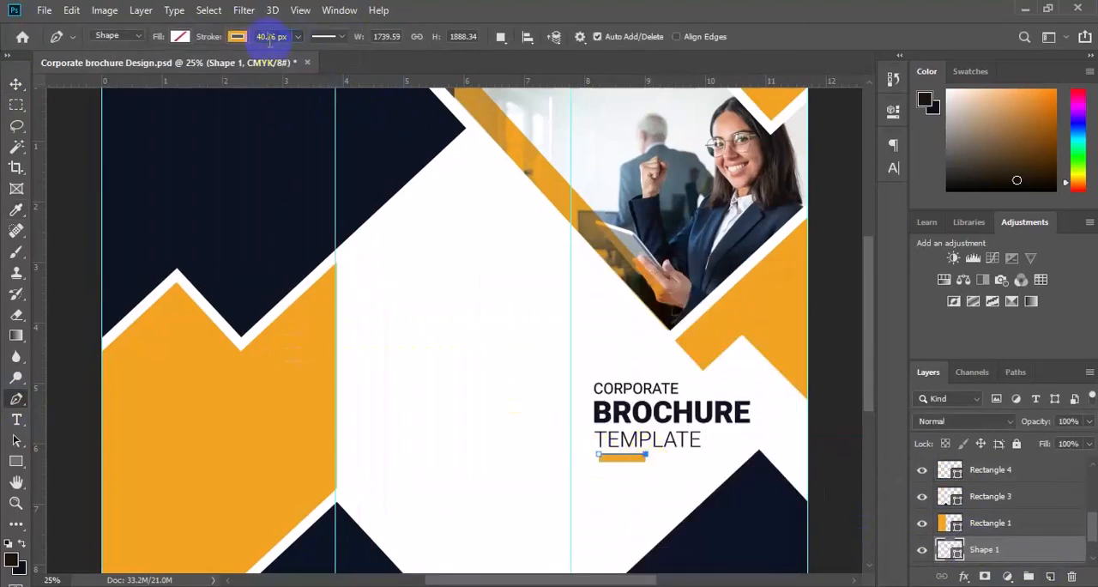
Step: Select the orange line together with the title group and scale them up slightly to widen the cover title
{"action": "key", "text": "v"}
{"action": "scroll", "coordinate": [1015, 549], "scroll_direction": "down", "scroll_amount": 1}
{"action": "left_click", "coordinate": [1016, 550], "text": "shift"}
{"action": "key", "text": "ctrl+t"}
{"action": "left_click_drag", "start_coordinate": [653, 426], "coordinate": [656, 432]}
{"action": "left_click_drag", "start_coordinate": [756, 464], "coordinate": [765, 468]}
{"action": "key", "text": "Return"}
{"action": "scroll", "coordinate": [994, 532], "scroll_direction": "down", "scroll_amount": 1}
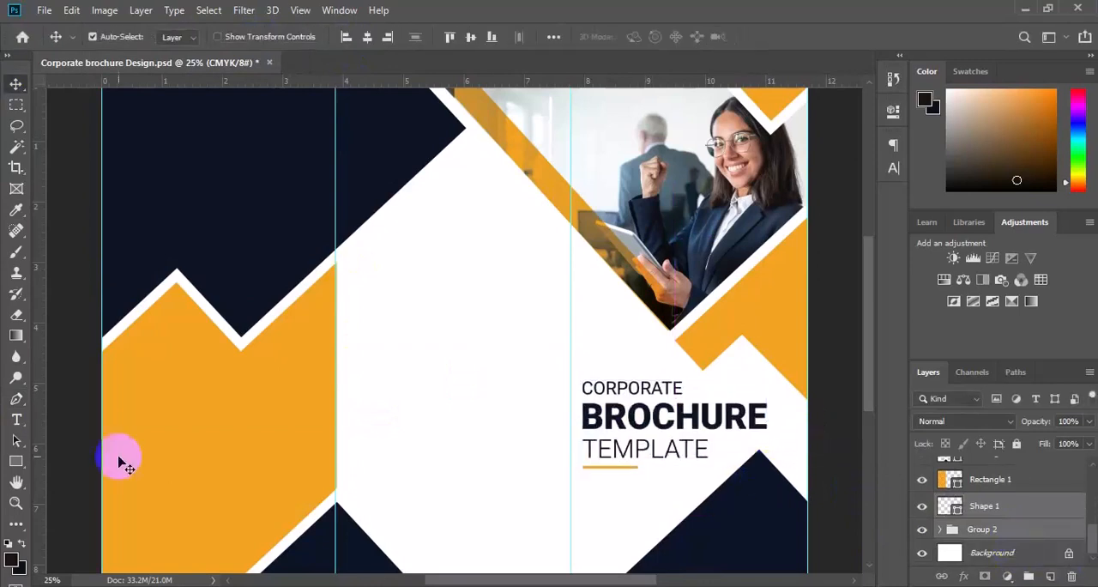
Step: Add the heading ABOUT OUR in Roboto Light to the middle panel, reduce its size and position it near the panel's inner margin
{"action": "left_click", "coordinate": [993, 552]}
{"action": "left_click", "coordinate": [17, 419]}
{"action": "left_click", "coordinate": [370, 260]}
{"action": "type", "text": "about our"}
{"action": "key", "text": "ctrl+a"}
{"action": "type", "text": "ABOUT OUR"}
{"action": "key", "text": "ctrl+a"}
{"action": "left_click", "coordinate": [352, 37]}
{"action": "left_click", "coordinate": [296, 77]}
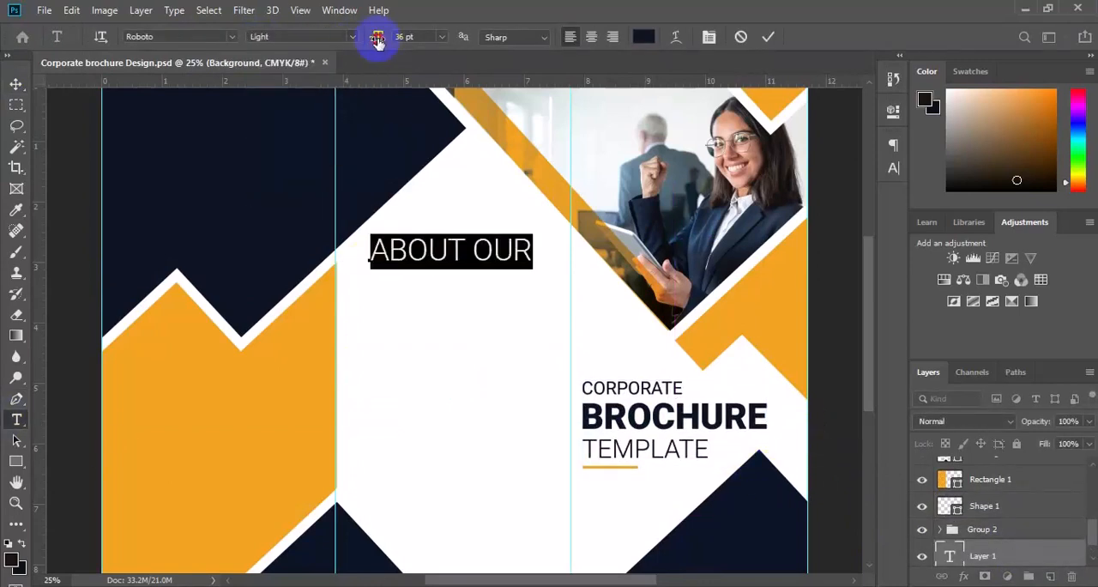
{"action": "left_click_drag", "start_coordinate": [375, 39], "coordinate": [366, 39]}
{"action": "left_click", "coordinate": [16, 84]}
{"action": "left_click_drag", "start_coordinate": [402, 262], "coordinate": [391, 291]}
Step: Add COMPANY directly below ABOUT OUR in a heavy Roboto style and a larger size
{"action": "left_click", "coordinate": [16, 419]}
{"action": "triple_click", "coordinate": [399, 281]}
{"action": "left_click", "coordinate": [352, 36]}
{"action": "left_click", "coordinate": [335, 181]}
{"action": "type", "text": "COMPANY"}
{"action": "key", "text": "ctrl+a"}
{"action": "left_click_drag", "start_coordinate": [375, 37], "coordinate": [384, 37]}
{"action": "left_click_drag", "start_coordinate": [400, 285], "coordinate": [400, 289]}
Step: Recolour the COMPANY text with the navy sampled from the large dark shape
{"action": "left_click", "coordinate": [16, 420]}
{"action": "double_click", "coordinate": [374, 284]}
{"action": "left_click", "coordinate": [643, 37]}
{"action": "left_click", "coordinate": [347, 222]}
{"action": "left_click", "coordinate": [749, 288]}
{"action": "left_click", "coordinate": [18, 88]}
Step: Draw a short orange line with a 13 px stroke beneath COMPANY on a new layer
{"action": "key", "text": "ctrl+0"}
{"action": "left_click", "coordinate": [1050, 577]}
{"action": "left_click", "coordinate": [16, 398]}
{"action": "left_click", "coordinate": [265, 37]}
{"action": "left_click", "coordinate": [367, 303]}
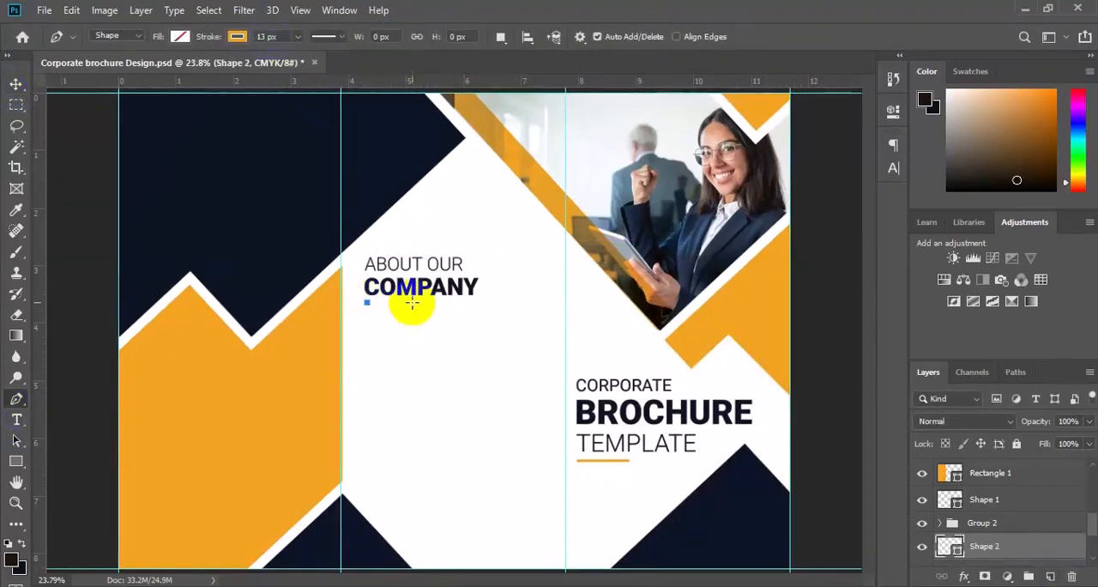
{"action": "left_click", "coordinate": [416, 304], "text": "shift"}
{"action": "left_click", "coordinate": [17, 84]}
Step: Group the middle-panel heading lines with their orange underline and name the group about
{"action": "scroll", "coordinate": [988, 514], "scroll_direction": "down", "scroll_amount": 2}
{"action": "left_click", "coordinate": [988, 493], "text": "ctrl"}
{"action": "left_click", "coordinate": [1029, 576]}
{"action": "double_click", "coordinate": [983, 530]}
{"action": "type", "text": "about"}
{"action": "key", "text": "Return"}
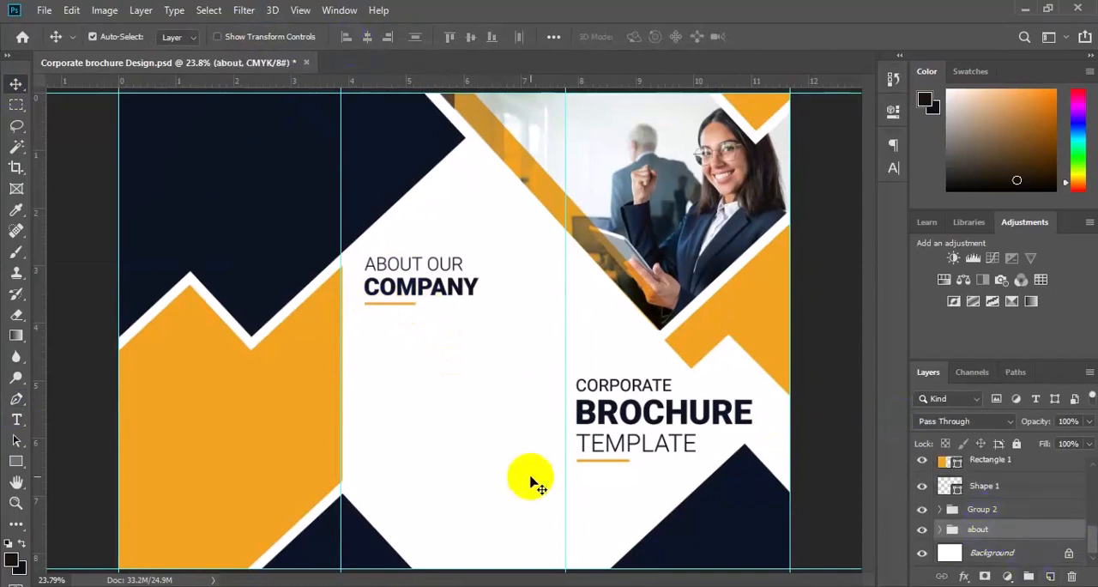
Step: Add a Lorem ipsum paragraph box below the company heading in Roboto Regular, 11 pt, with Auto leading
{"action": "left_click", "coordinate": [17, 419]}
{"action": "left_click_drag", "start_coordinate": [364, 322], "coordinate": [557, 369]}
{"action": "left_click", "coordinate": [352, 37]}
{"action": "left_click", "coordinate": [333, 107]}
{"action": "left_click", "coordinate": [893, 168]}
{"action": "left_click", "coordinate": [865, 187]}
{"action": "left_click", "coordinate": [833, 203]}
{"action": "left_click", "coordinate": [776, 187]}
{"action": "left_click", "coordinate": [764, 281]}
{"action": "left_click", "coordinate": [777, 187]}
{"action": "left_click", "coordinate": [761, 265]}
Step: Insert THE into a word on the paragraph's second line and trim the text to finish with "ultrices gravida."
{"action": "left_click", "coordinate": [463, 346]}
{"action": "type", "text": "THE"}
{"action": "left_click_drag", "start_coordinate": [465, 358], "coordinate": [557, 359]}
{"action": "key", "text": "BackSpace"}
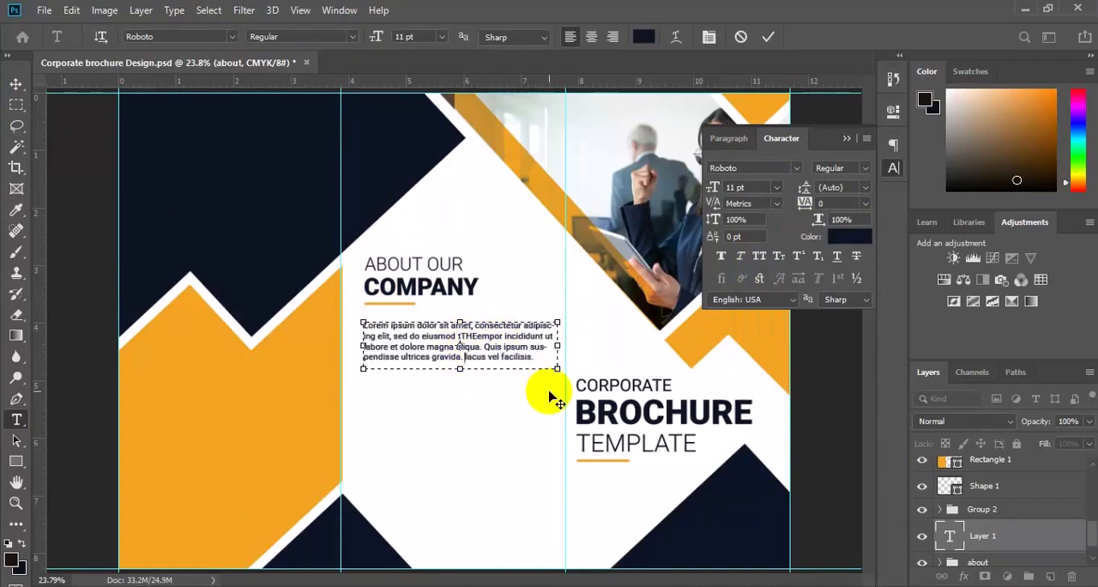
Step: Justify the paragraph with its last line left, raise it slightly and left-align it with the about group
{"action": "key", "text": "ctrl+a"}
{"action": "left_click", "coordinate": [728, 138]}
{"action": "left_click", "coordinate": [788, 168]}
{"action": "left_click", "coordinate": [17, 84]}
{"action": "left_click_drag", "start_coordinate": [444, 342], "coordinate": [443, 338]}
{"action": "left_click", "coordinate": [972, 562], "text": "ctrl"}
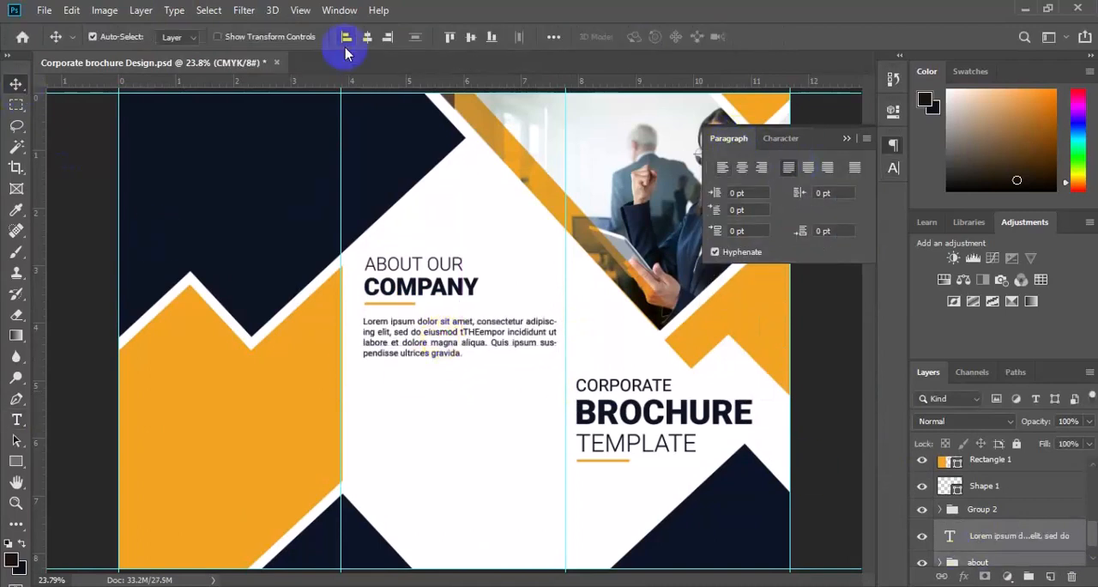
{"action": "left_click", "coordinate": [346, 38]}
Step: Correct the stray capitals in the paragraph's second line to read teheempor and place a copy of the paragraph below
{"action": "left_click", "coordinate": [17, 419]}
{"action": "left_click", "coordinate": [518, 342]}
{"action": "left_click", "coordinate": [16, 84]}
{"action": "left_click_drag", "start_coordinate": [438, 346], "coordinate": [434, 415]}
Step: Shorten the copied paragraph to end at "magna aliqua.", narrow its text box and reposition it beneath the main paragraph
{"action": "left_click", "coordinate": [16, 419]}
{"action": "mouse_move", "coordinate": [464, 421]}
{"action": "left_mouse_down"}
{"action": "mouse_move", "coordinate": [491, 414]}
{"action": "mouse_move", "coordinate": [459, 428]}
{"action": "left_mouse_up"}
{"action": "key", "text": "BackSpace"}
{"action": "left_click_drag", "start_coordinate": [555, 404], "coordinate": [542, 404]}
{"action": "left_click", "coordinate": [17, 84]}
{"action": "mouse_move", "coordinate": [408, 398]}
{"action": "left_mouse_down"}
{"action": "mouse_move", "coordinate": [421, 397]}
{"action": "mouse_move", "coordinate": [372, 408]}
{"action": "left_mouse_up"}
Step: Draw a small orange square without a stroke as a bullet beside the short paragraph
{"action": "left_click", "coordinate": [16, 462]}
{"action": "left_click", "coordinate": [239, 39]}
{"action": "left_click", "coordinate": [168, 68]}
{"action": "left_click", "coordinate": [1049, 576]}
{"action": "left_click", "coordinate": [185, 39]}
{"action": "left_click", "coordinate": [100, 121]}
{"action": "key", "text": "v"}
{"action": "left_click", "coordinate": [522, 411]}
Step: Set the short paragraph's text box to about 0.675 in high and centre the orange bullet vertically against its three lines
{"action": "left_click", "coordinate": [16, 419]}
{"action": "left_click", "coordinate": [466, 420]}
{"action": "left_click_drag", "start_coordinate": [465, 425], "coordinate": [467, 424]}
{"action": "key", "text": "ctrl+plus"}
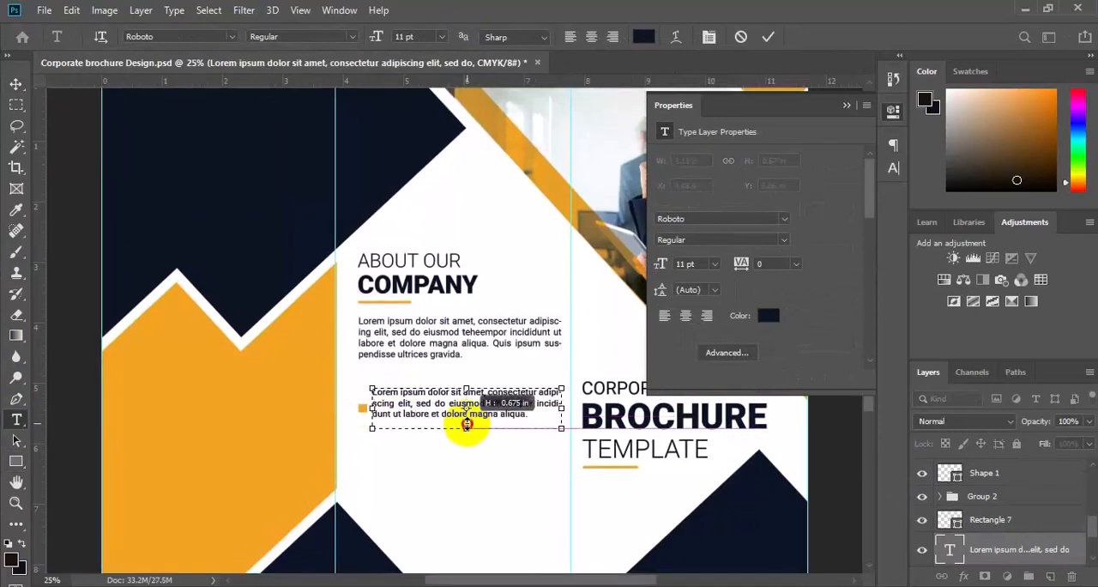
{"action": "left_click", "coordinate": [768, 37]}
{"action": "key", "text": "v"}
{"action": "left_click_drag", "start_coordinate": [364, 409], "coordinate": [363, 402]}
Step: Group the orange bullet with its paragraph and place a duplicate of the group directly below
{"action": "left_click", "coordinate": [1043, 548], "text": "shift"}
{"action": "key", "text": "ctrl+g"}
{"action": "key", "text": "ctrl+j"}
{"action": "key", "text": "ctrl+t"}
{"action": "left_click_drag", "start_coordinate": [498, 404], "coordinate": [490, 512]}
{"action": "key", "text": "Return"}
Step: Duplicate the bullet item once more below at equal spacing and group all three bullet items together
{"action": "key", "text": "ctrl+j"}
{"action": "key", "text": "ctrl+t"}
{"action": "key", "text": "Return"}
{"action": "left_click", "coordinate": [986, 536], "text": "shift"}
{"action": "key", "text": "ctrl+g"}
{"action": "left_click", "coordinate": [986, 537], "text": "shift"}
{"action": "key", "text": "ctrl+g"}
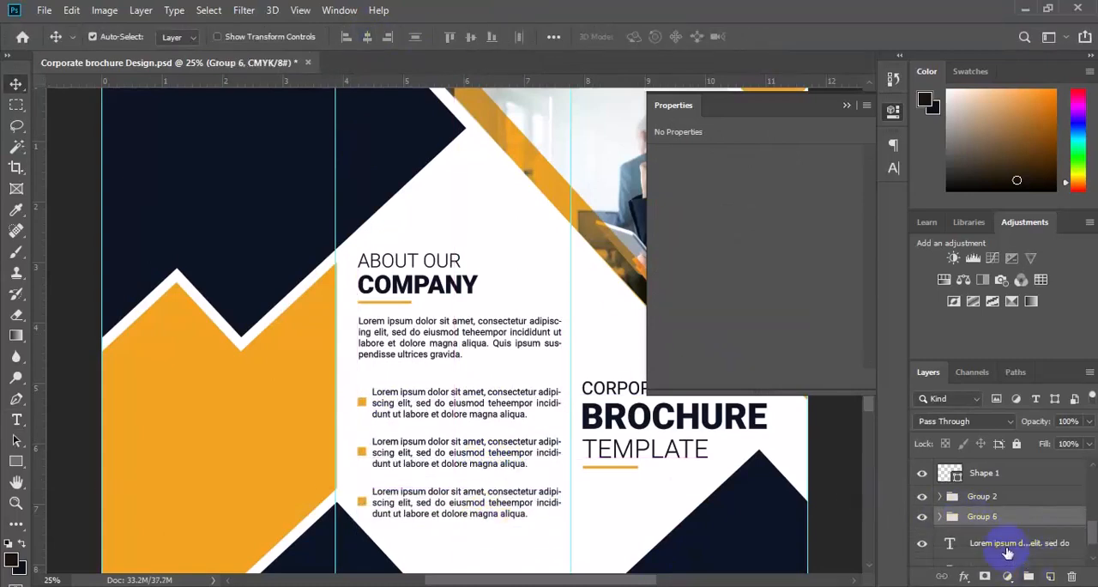
Step: Left-align the about section's heading, paragraph and bullet list with one another and group them
{"action": "left_click", "coordinate": [1006, 504]}
{"action": "left_click", "coordinate": [999, 529], "text": "shift"}
{"action": "left_click", "coordinate": [348, 39]}
{"action": "left_click", "coordinate": [1028, 576]}
{"action": "left_click", "coordinate": [994, 508], "text": "shift"}
{"action": "key", "text": "ctrl+minus"}
{"action": "left_click", "coordinate": [348, 41]}
{"action": "left_click", "coordinate": [1028, 576]}
{"action": "key", "text": "ctrl+a"}
{"action": "key", "text": "ctrl+d"}
Step: Duplicate the last bullet's text layer and bring the copy to the front of the layer stack, above the navy shape
{"action": "left_click", "coordinate": [460, 441]}
{"action": "key", "text": "ctrl+j"}
{"action": "left_click_drag", "start_coordinate": [1091, 525], "coordinate": [1090, 515]}
{"action": "left_click_drag", "start_coordinate": [1034, 541], "coordinate": [1041, 465]}
{"action": "left_click", "coordinate": [941, 520]}
{"action": "left_click_drag", "start_coordinate": [944, 360], "coordinate": [943, 319]}
{"action": "left_click_drag", "start_coordinate": [1020, 442], "coordinate": [1021, 422]}
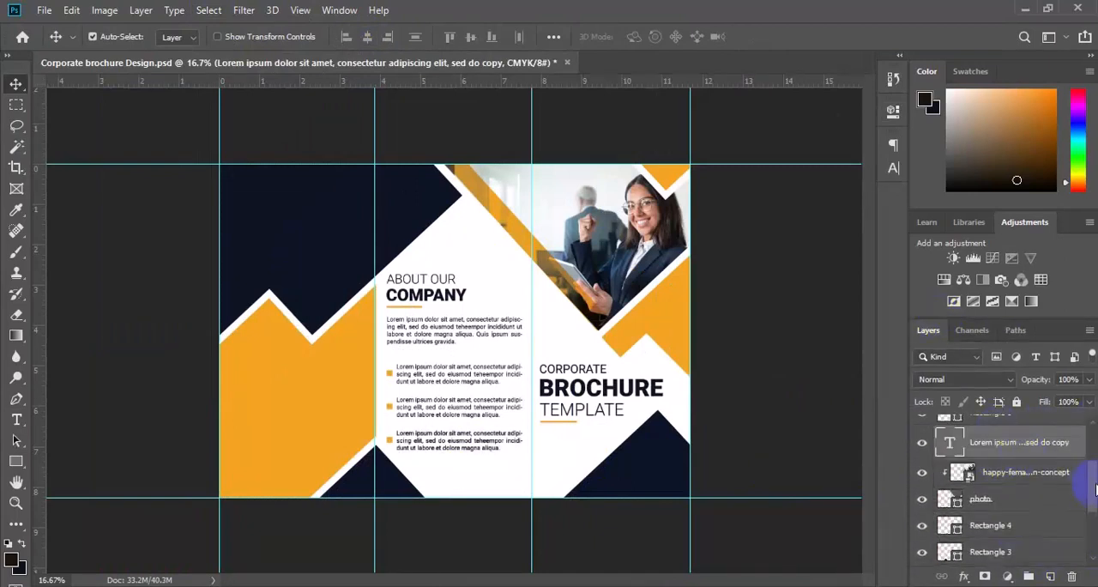
{"action": "left_click_drag", "start_coordinate": [1091, 478], "coordinate": [1091, 446]}
{"action": "left_click_drag", "start_coordinate": [1021, 536], "coordinate": [1006, 426]}
Step: Place the copied paragraph on the large navy shape in the brochure's left panel, near the panel's left edge
{"action": "key", "text": "ctrl+a"}
{"action": "left_click", "coordinate": [449, 39]}
{"action": "key", "text": "ctrl+d"}
{"action": "left_click_drag", "start_coordinate": [481, 173], "coordinate": [300, 179]}
{"action": "key", "text": "ctrl+plus"}
{"action": "left_click_drag", "start_coordinate": [275, 252], "coordinate": [297, 393]}
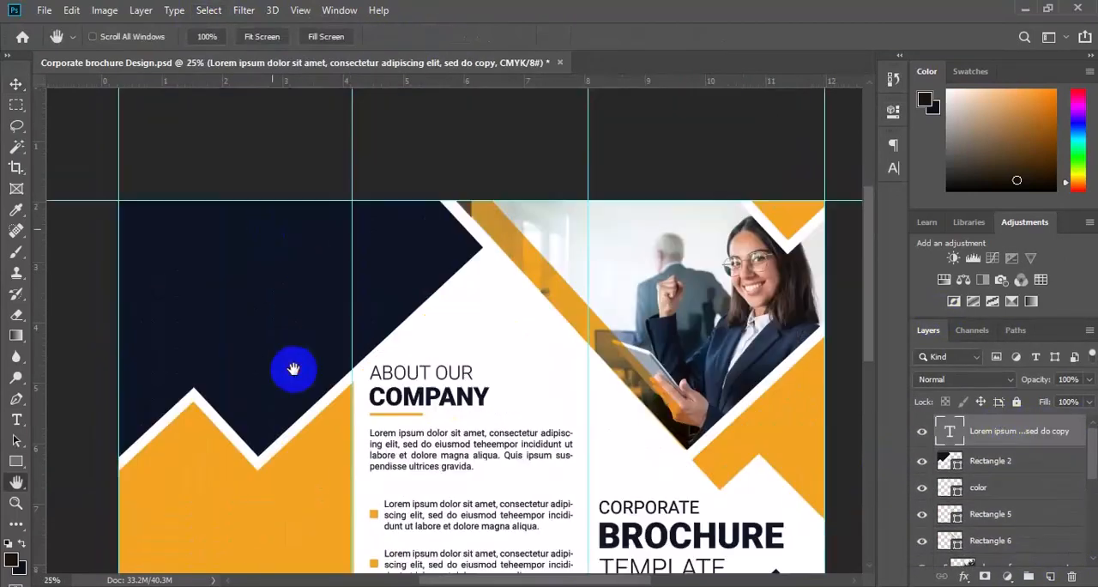
{"action": "key", "text": "ctrl+t"}
{"action": "left_click_drag", "start_coordinate": [174, 258], "coordinate": [197, 322]}
{"action": "key", "text": "Return"}
Step: Recolour the copied paragraph on the navy shape white
{"action": "key", "text": "t"}
{"action": "left_click", "coordinate": [209, 307]}
{"action": "key", "text": "ctrl+a"}
{"action": "left_click", "coordinate": [643, 37]}
Step: Add the heading "CUSTOMER REVIEW" in 11 pt Roboto Bold, orange f1a31f, and position it left-aligned just above the white paragraph
{"action": "left_click", "coordinate": [1050, 576]}
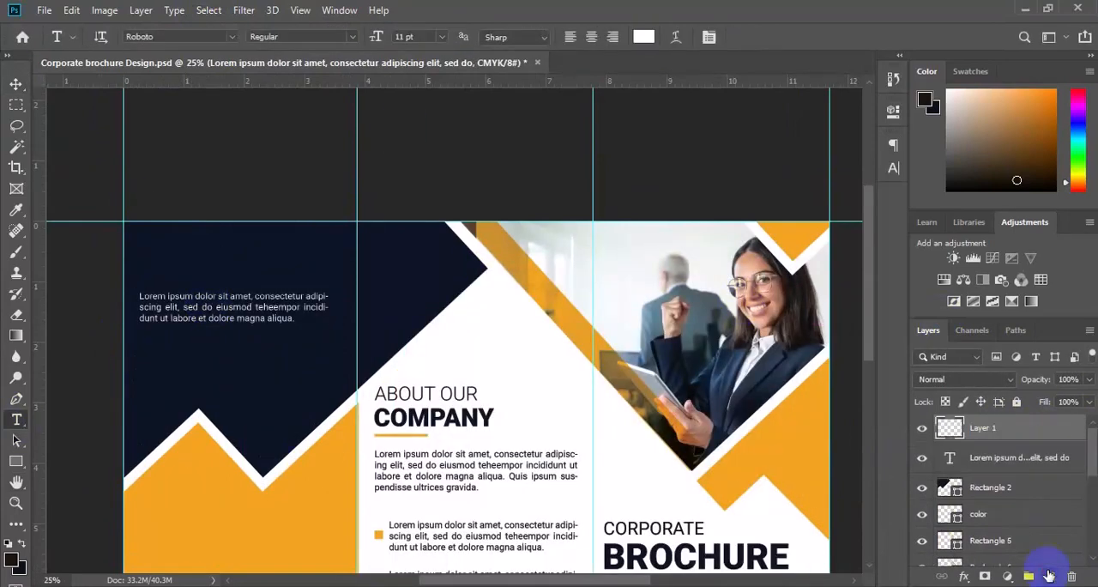
{"action": "left_click", "coordinate": [144, 268]}
{"action": "left_click", "coordinate": [572, 38]}
{"action": "type", "text": "EVIEW"}
{"action": "key", "text": "ctrl+a"}
{"action": "left_click", "coordinate": [353, 37]}
{"action": "left_click", "coordinate": [283, 158]}
{"action": "left_click", "coordinate": [643, 37]}
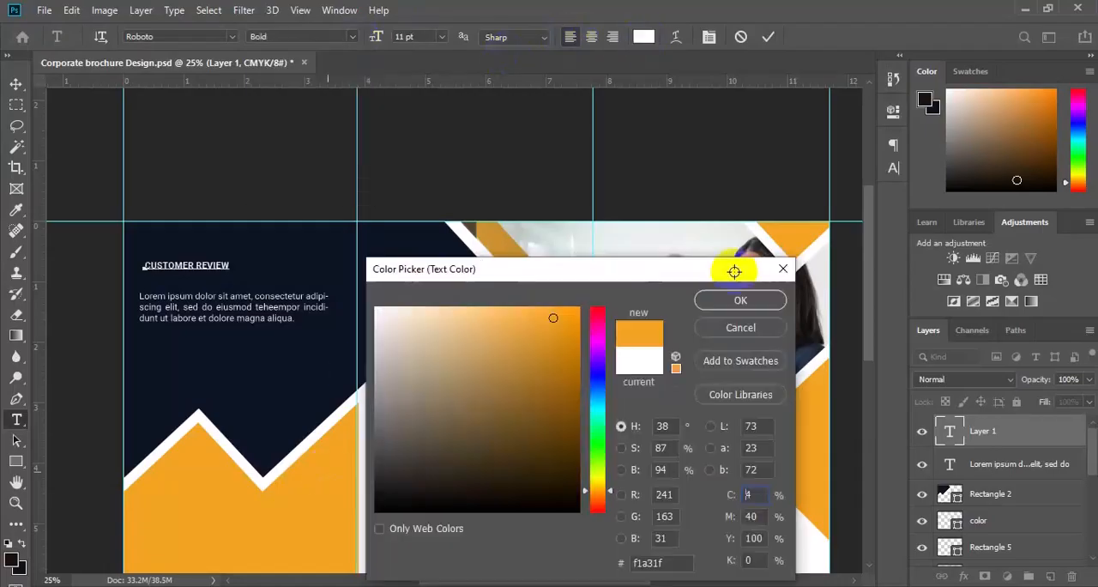
{"action": "left_click", "coordinate": [739, 299]}
{"action": "left_click", "coordinate": [16, 84]}
{"action": "left_click_drag", "start_coordinate": [196, 271], "coordinate": [191, 285]}
Step: Add a dark bold heading "CONTACT US" on the orange shape and line up its left edge with the review text above
{"action": "key", "text": "ctrl+minus"}
{"action": "key", "text": "t"}
{"action": "left_click", "coordinate": [249, 396]}
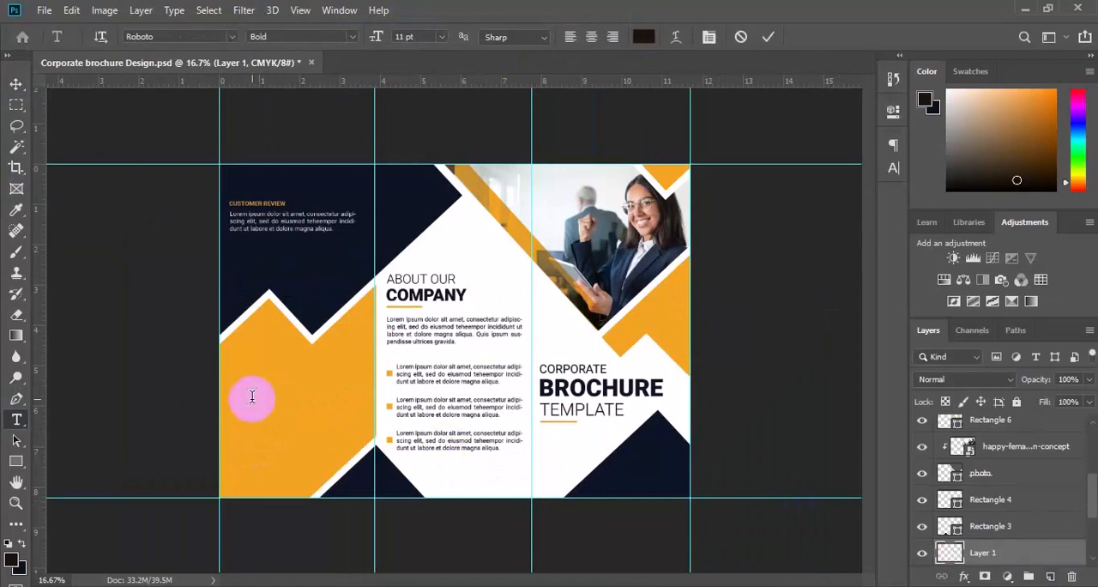
{"action": "left_click", "coordinate": [16, 84]}
{"action": "left_click_drag", "start_coordinate": [284, 389], "coordinate": [263, 392]}
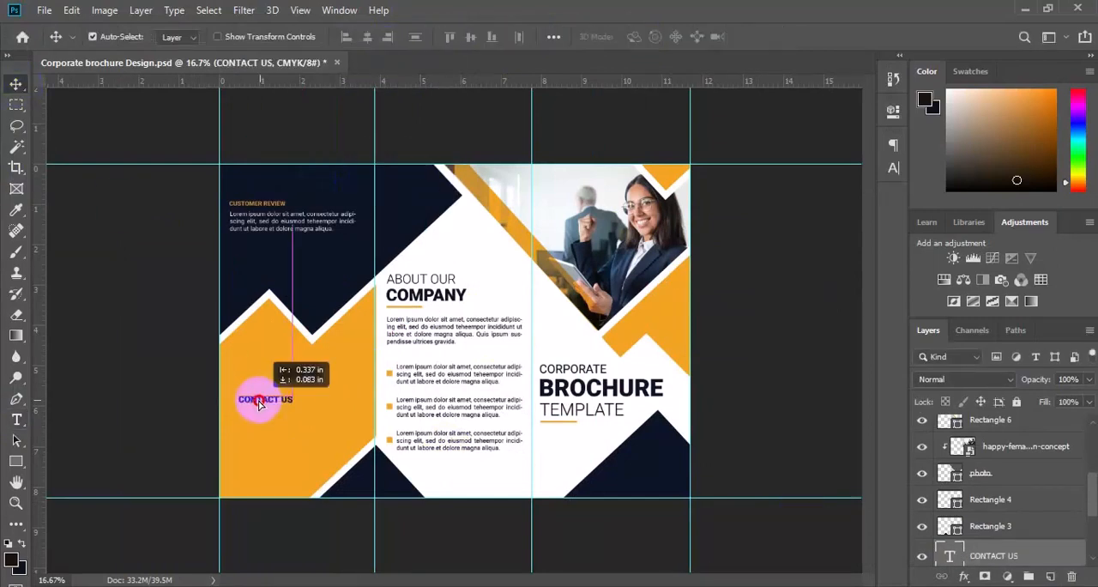
Step: Add a dark contact text block with the e-mail and website lines in 10 pt Roboto Regular below the "CONTACT US" heading
{"action": "key", "text": "t"}
{"action": "left_click", "coordinate": [240, 427]}
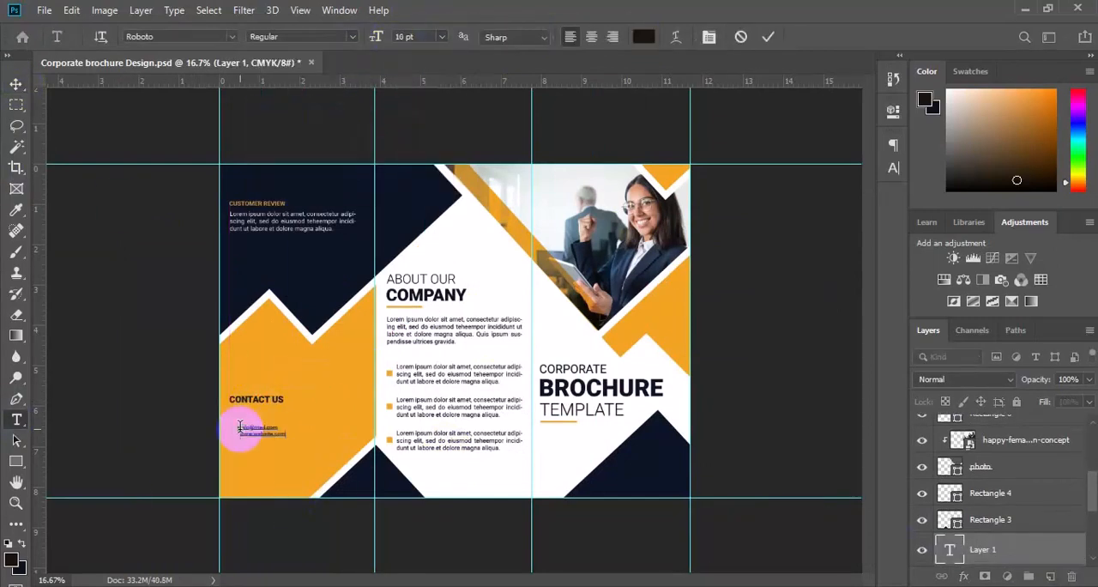